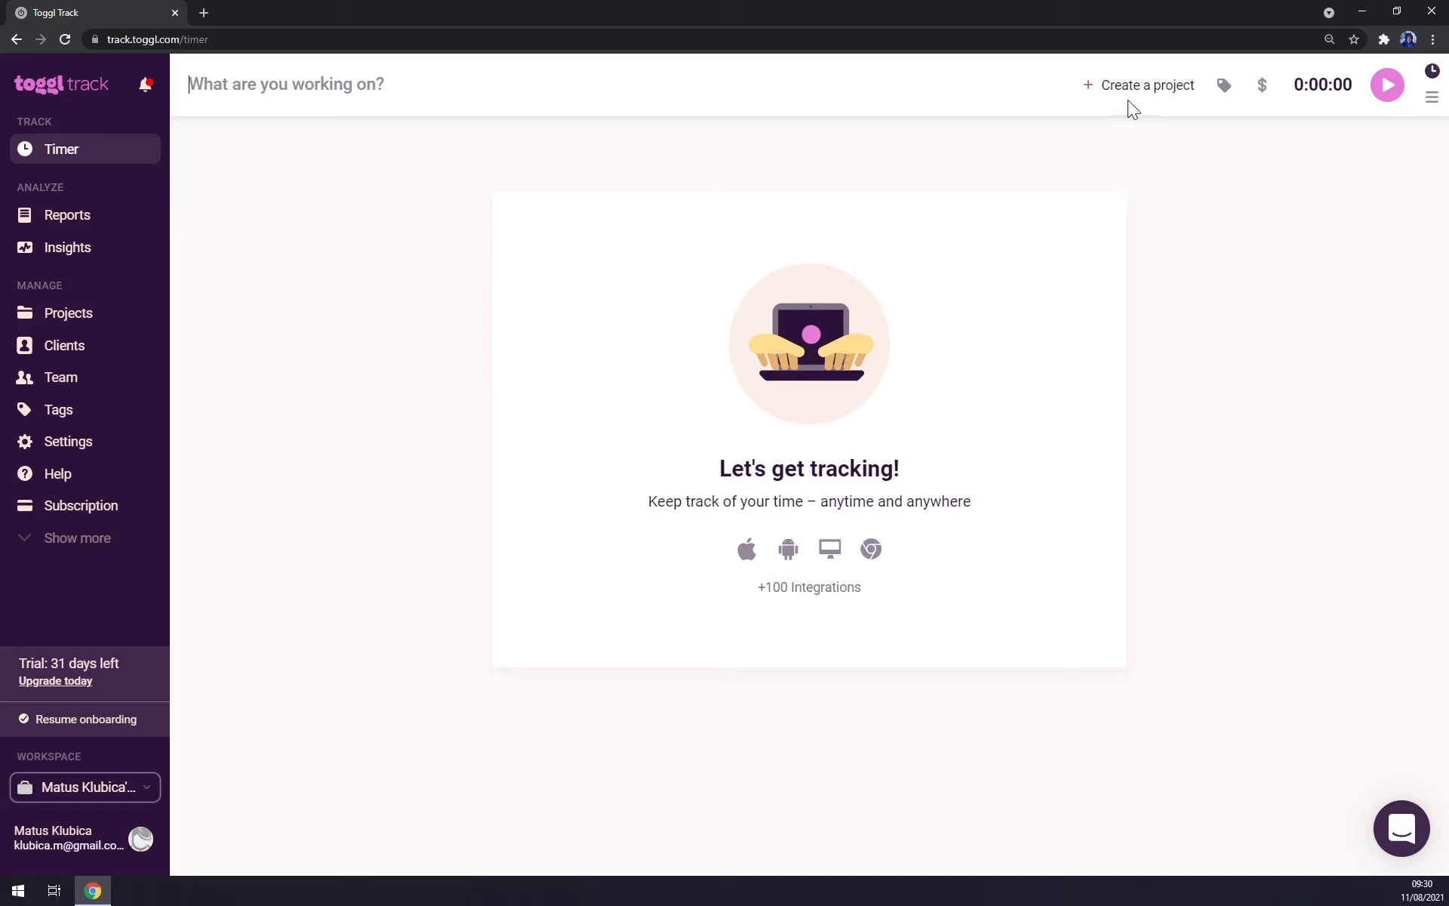
Look over the project creation form and the Reports, Insights, Projects and Clients pages
{"action": "left_click", "coordinate": [1137, 91]}
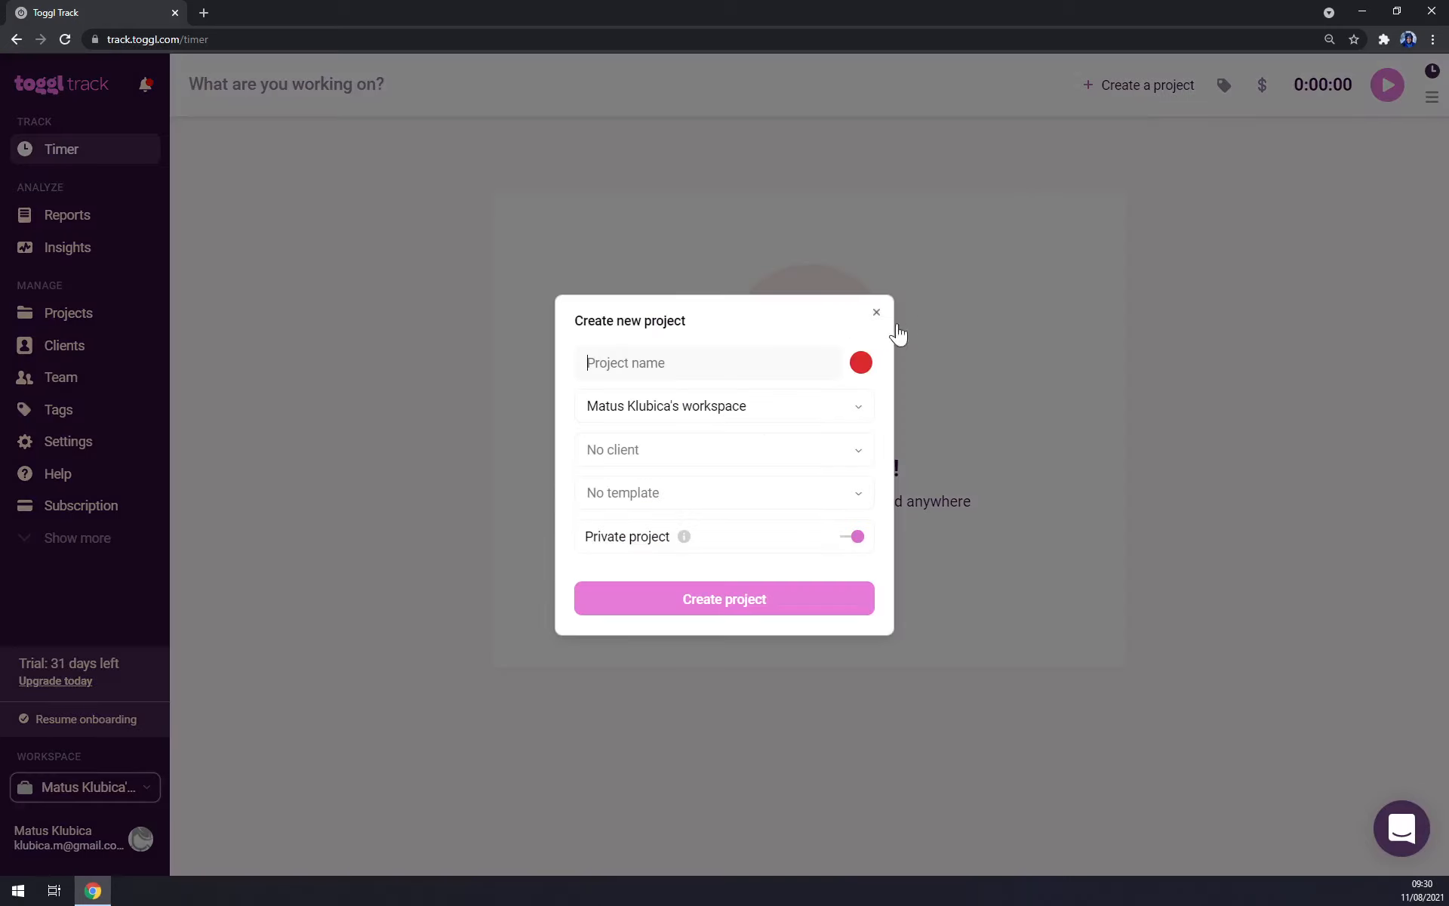
{"action": "left_click", "coordinate": [876, 315]}
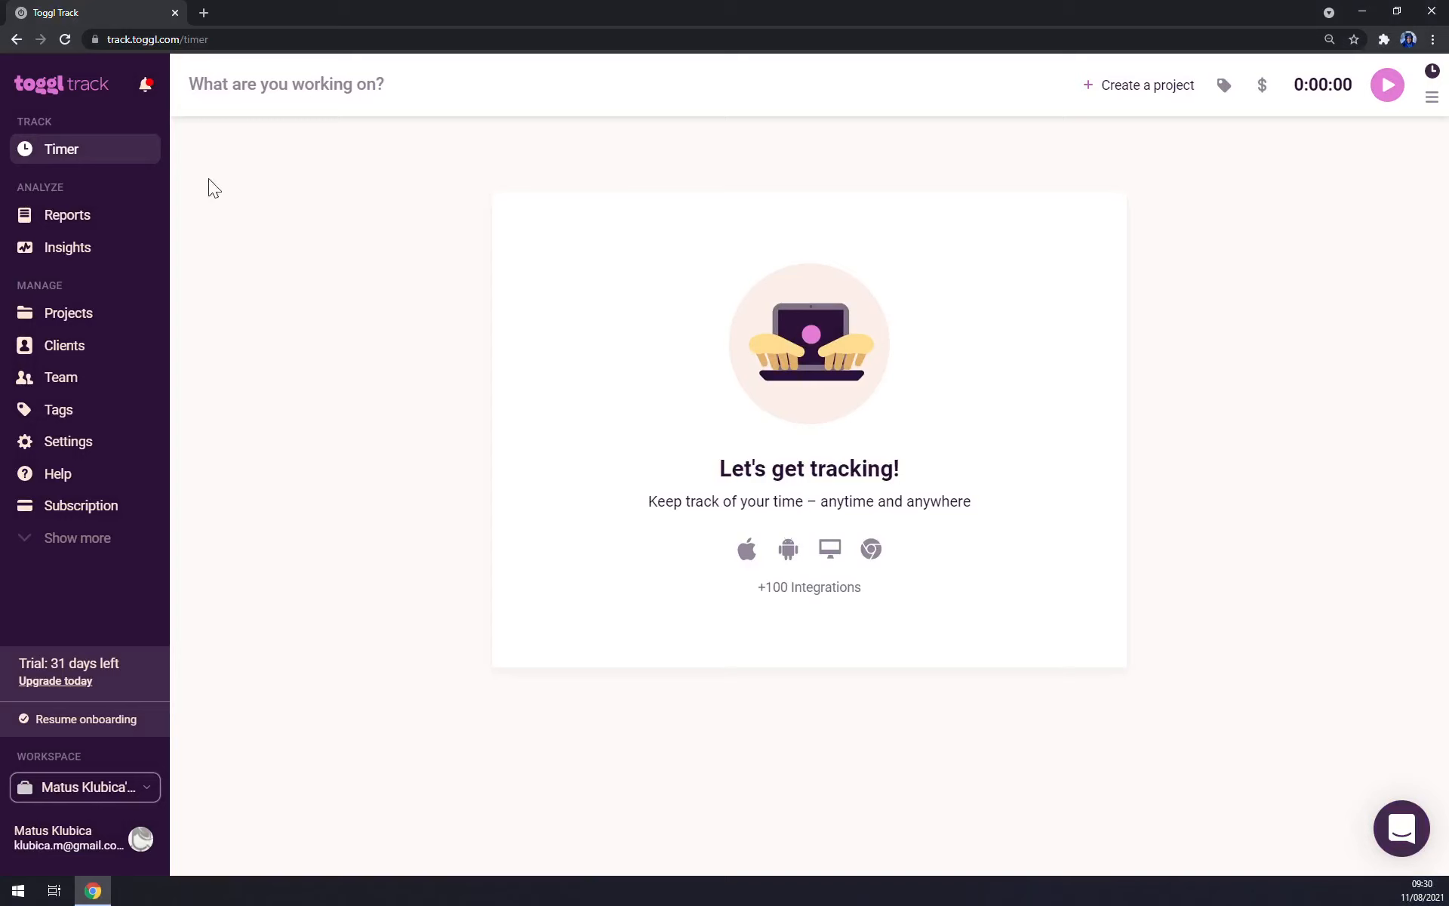
{"action": "left_click", "coordinate": [100, 217]}
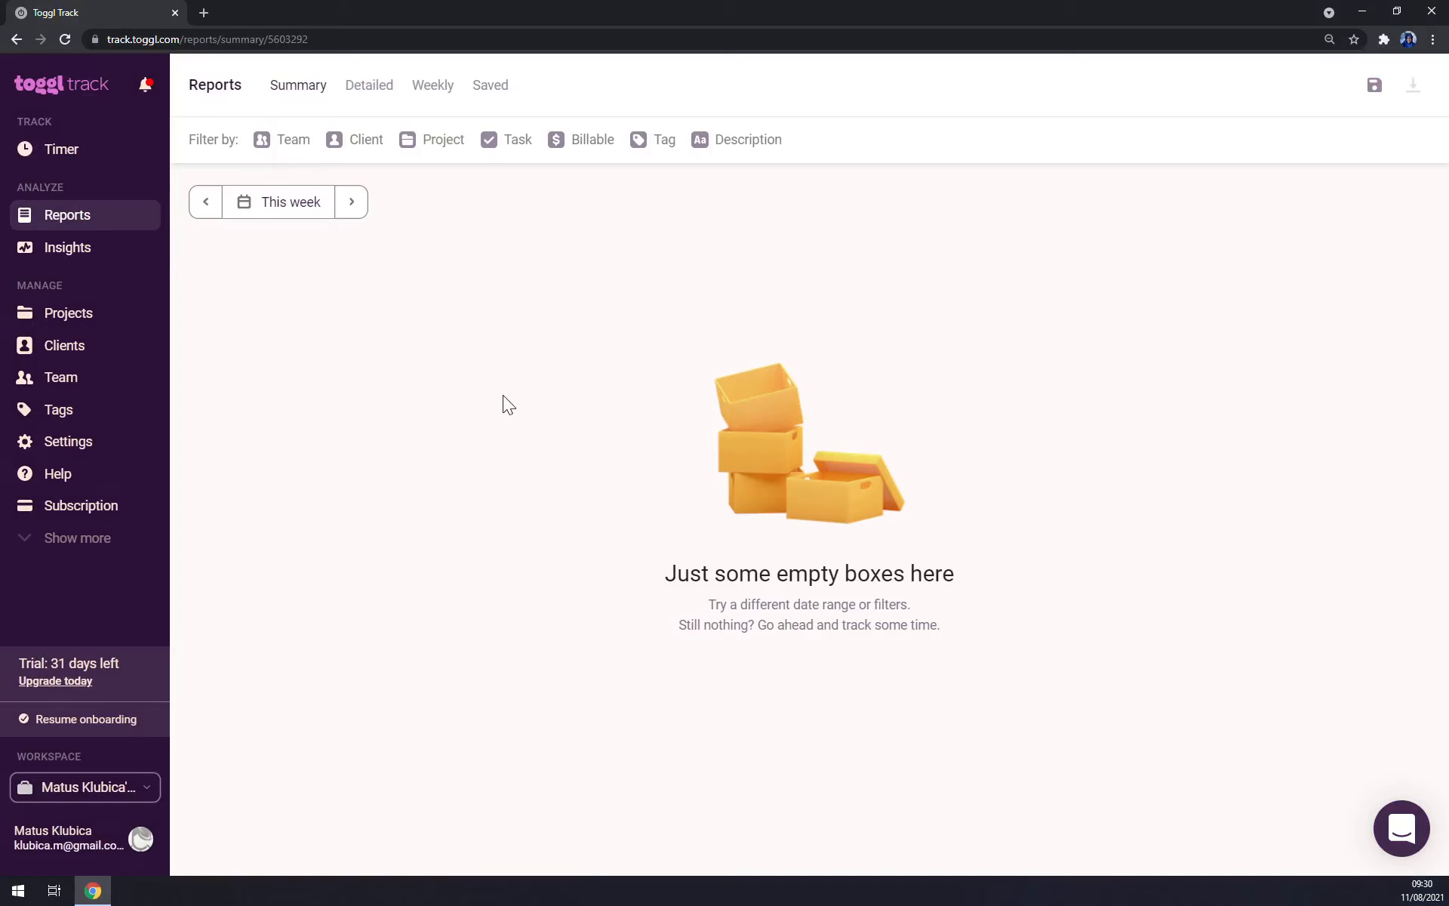
{"action": "left_click", "coordinate": [117, 255]}
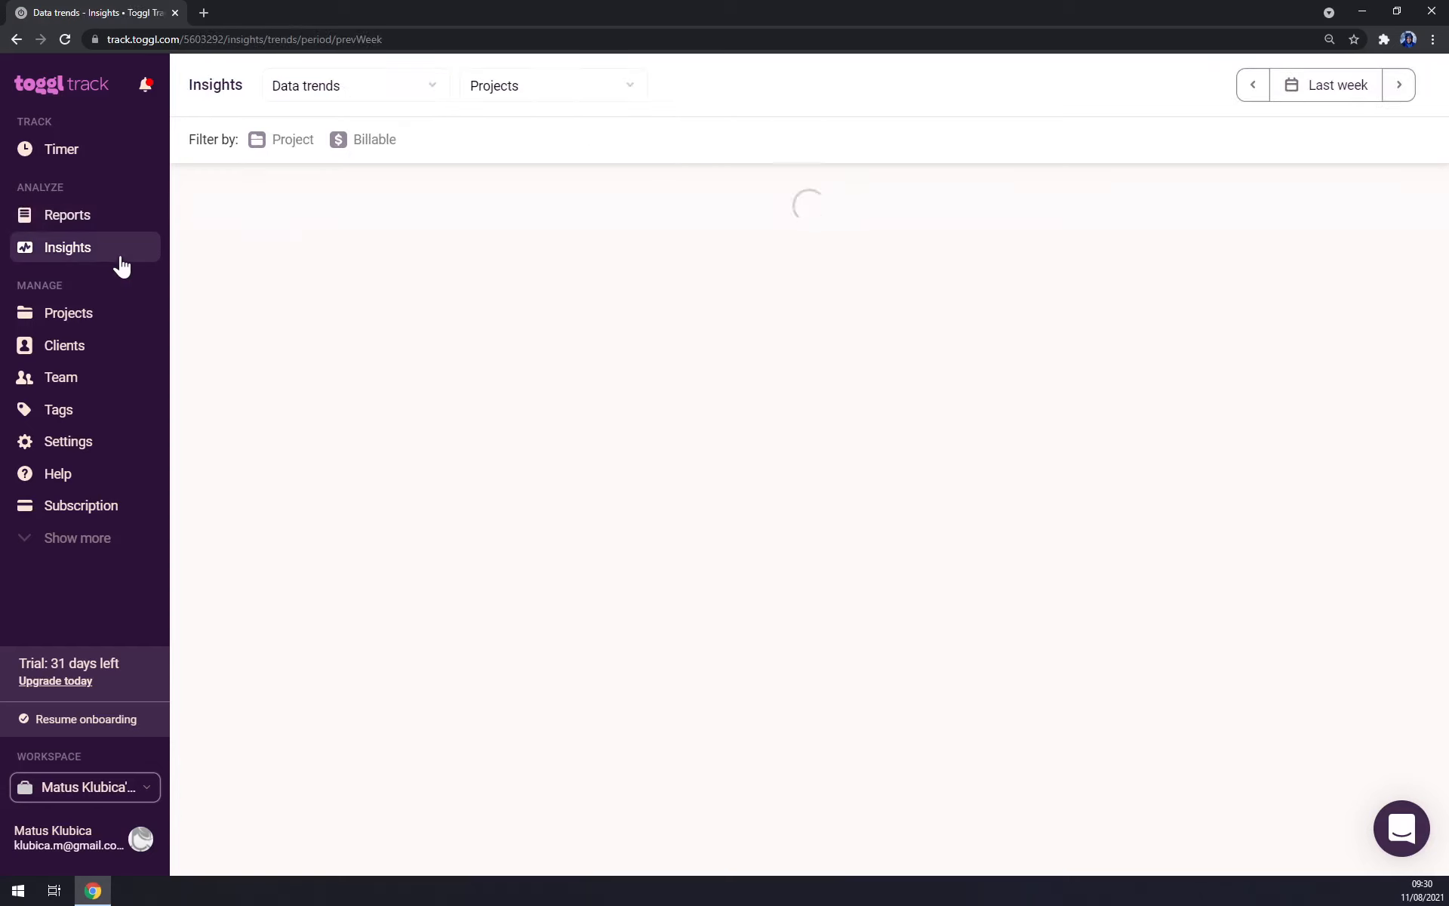
{"action": "left_click", "coordinate": [86, 320]}
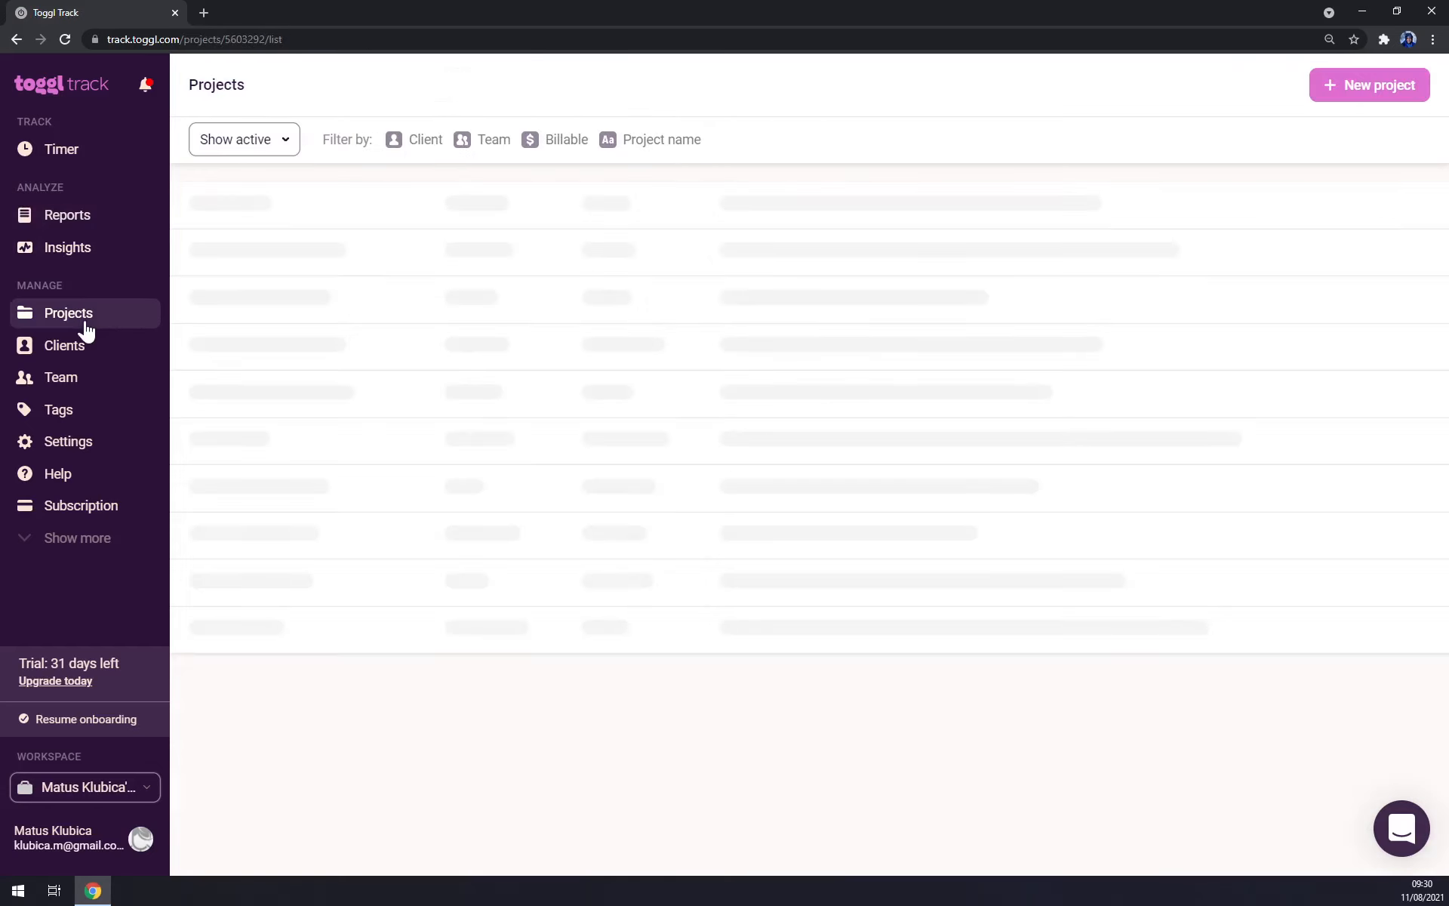
{"action": "left_click", "coordinate": [62, 352]}
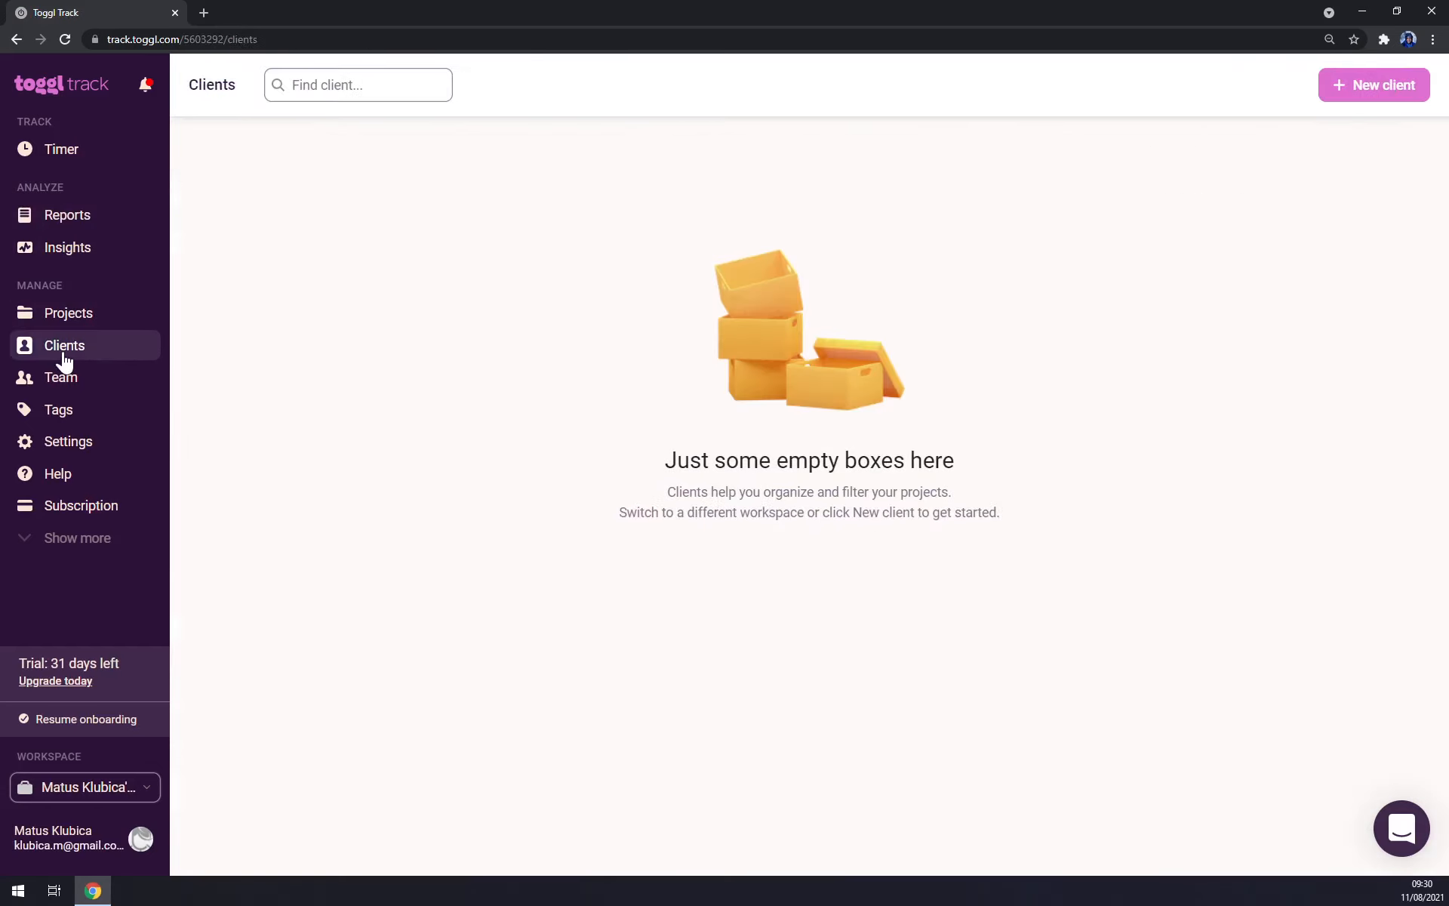
Open the general workspace settings and go to the default billing set-up
{"action": "left_click", "coordinate": [68, 443]}
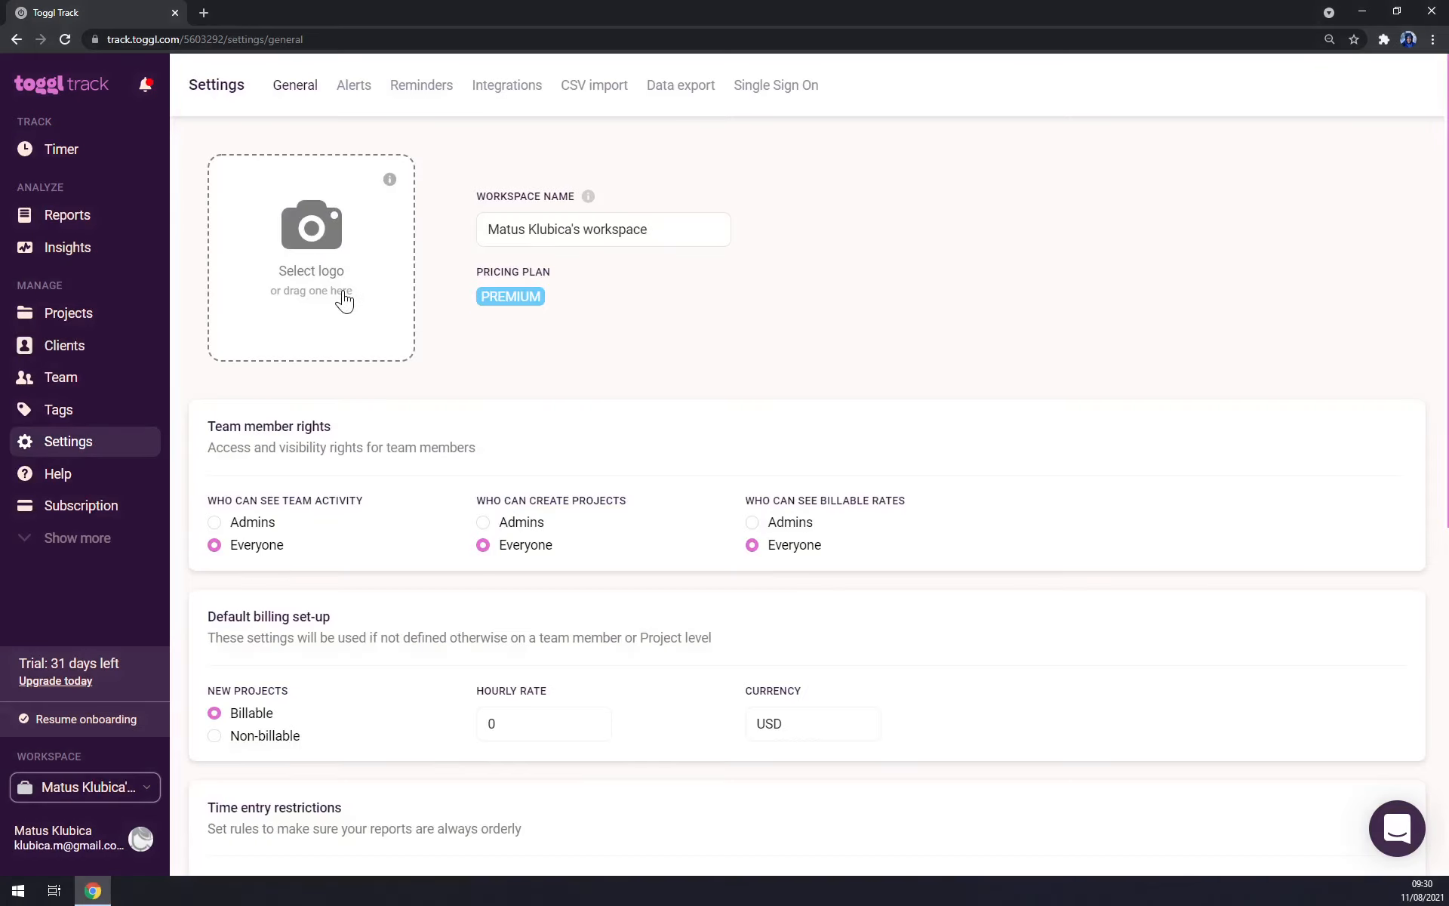
{"action": "left_click", "coordinate": [592, 229]}
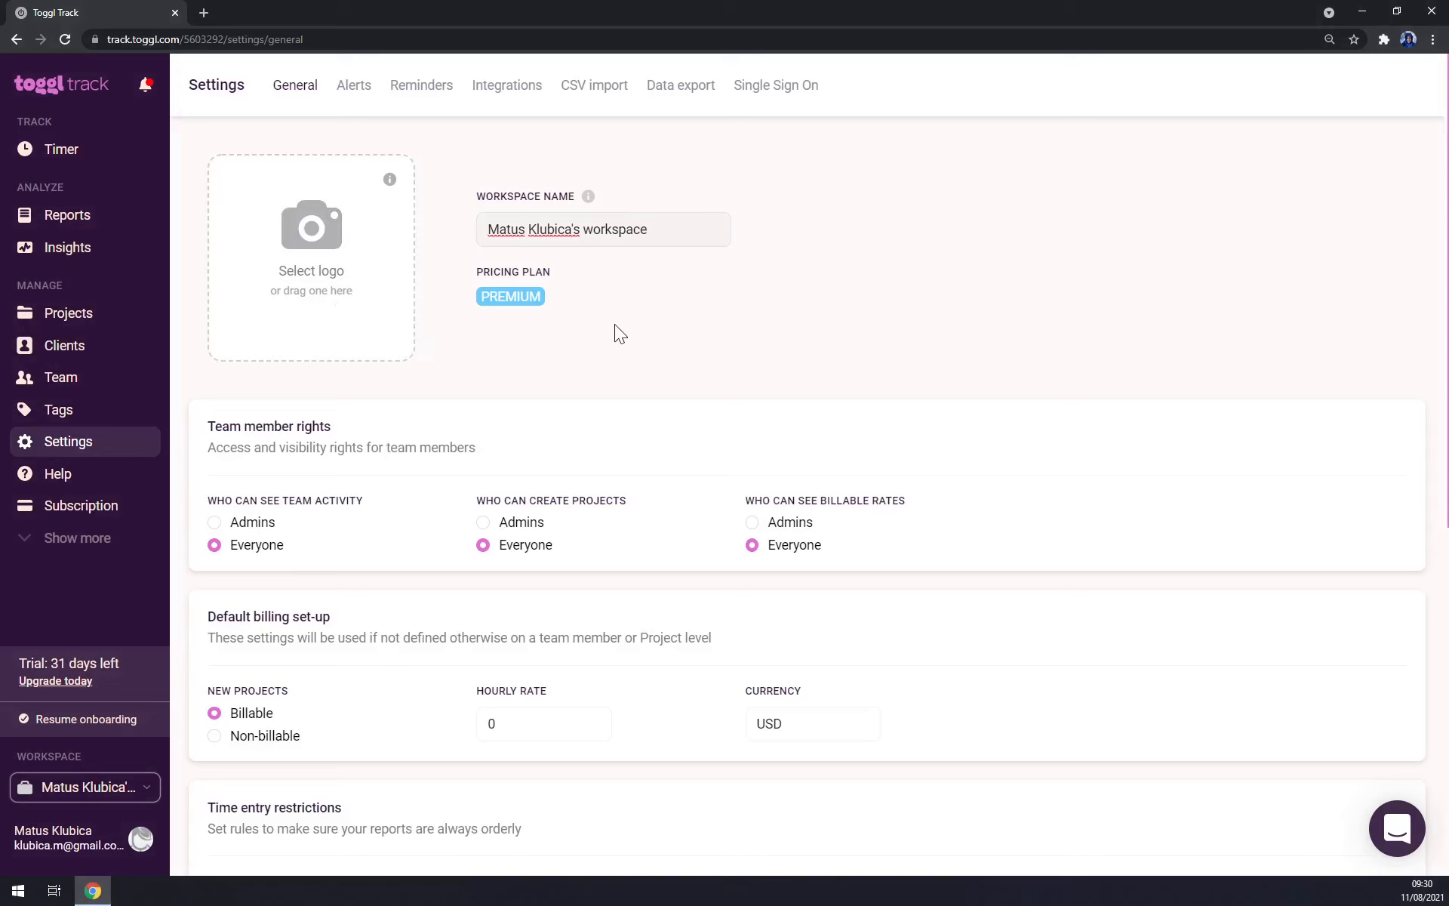
{"action": "scroll", "coordinate": [337, 402], "scroll_direction": "down", "scroll_amount": 5}
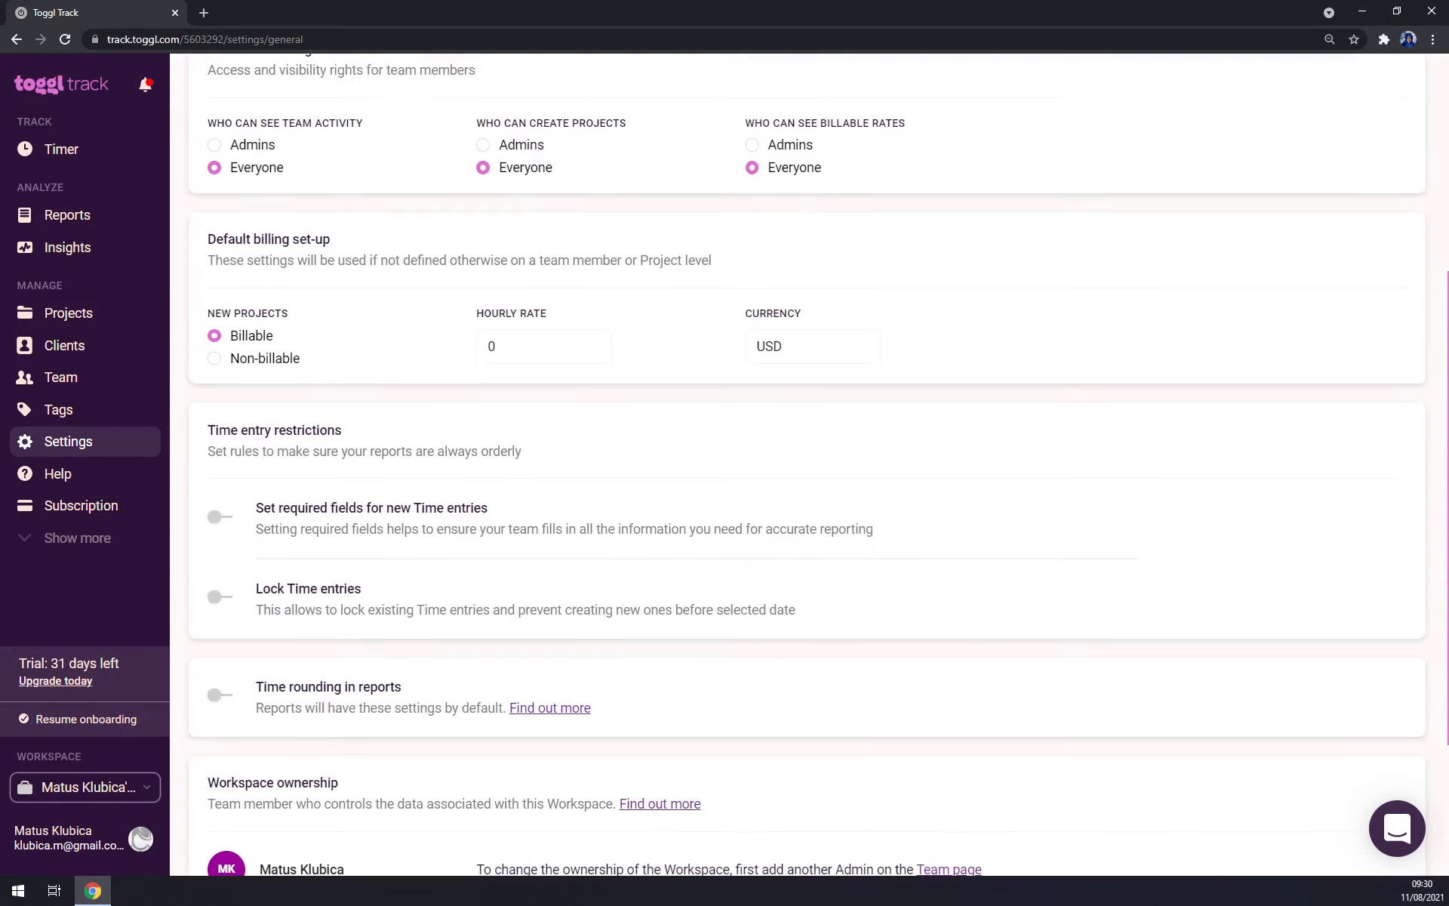
{"action": "scroll", "coordinate": [360, 384], "scroll_direction": "up", "scroll_amount": 2}
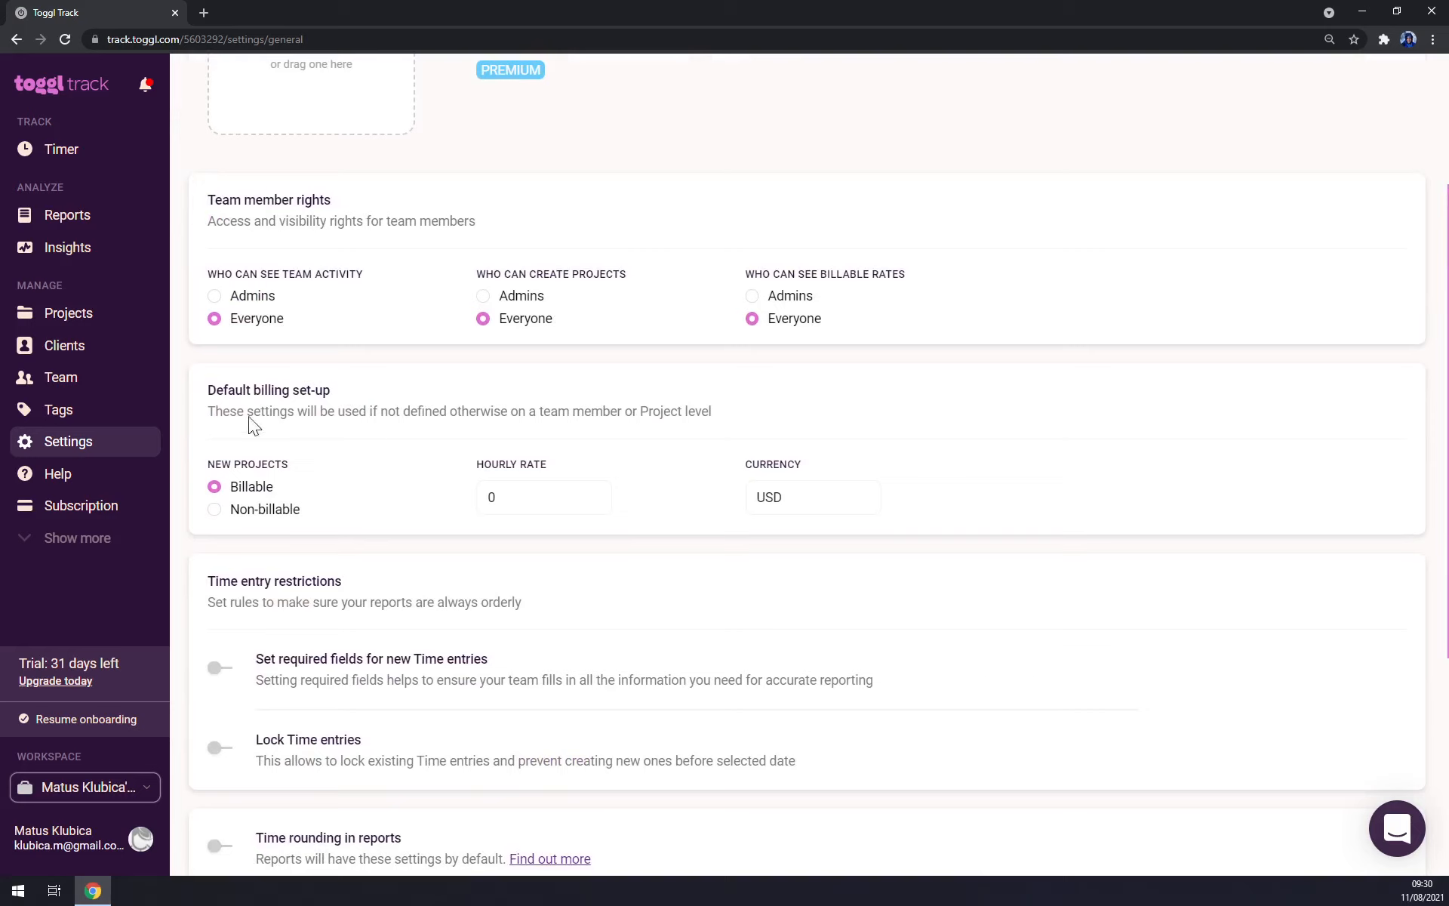
Switch the default for new projects to non-billable and back to billable
{"action": "left_click", "coordinate": [280, 510]}
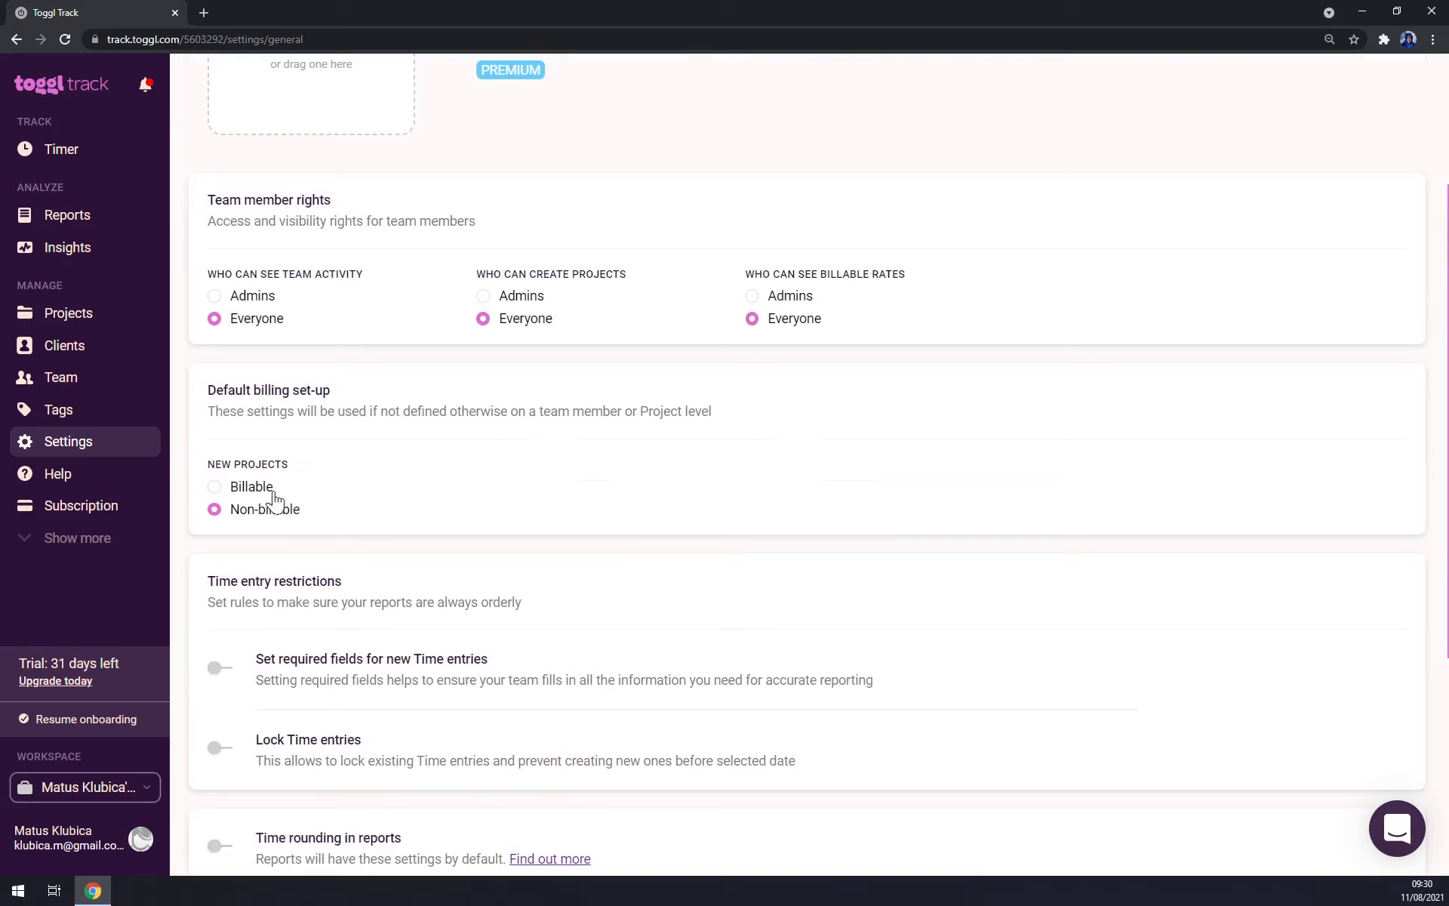
{"action": "left_click", "coordinate": [266, 490]}
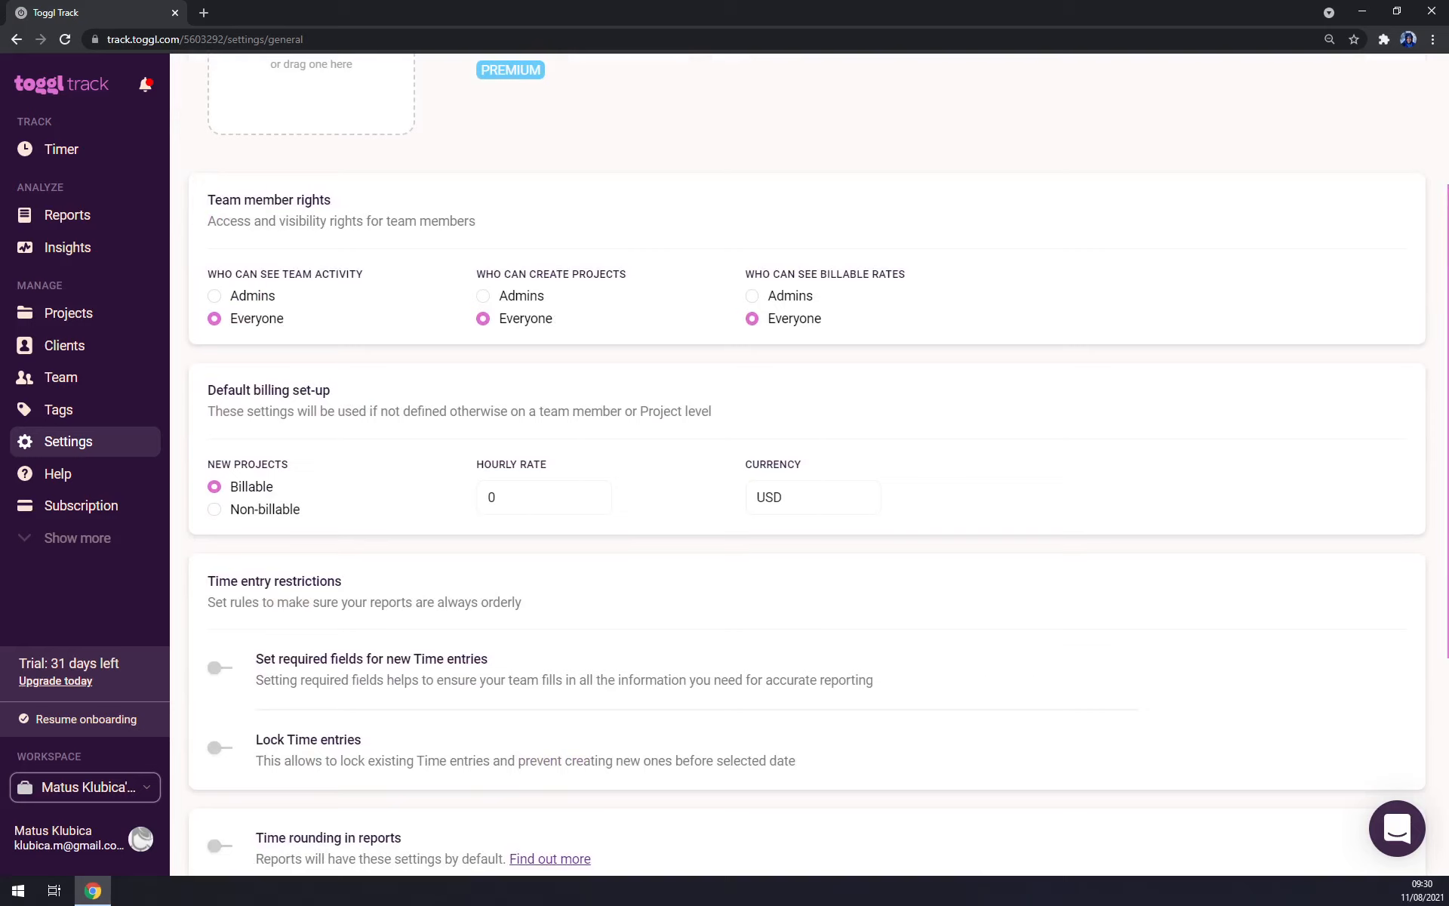
{"action": "left_click", "coordinate": [280, 508]}
{"action": "left_click", "coordinate": [264, 492]}
Set the workspace's default hourly rate to 20 and close the rate change confirmation
{"action": "key", "text": "BackSpace"}
{"action": "type", "text": "20"}
{"action": "left_click", "coordinate": [777, 500]}
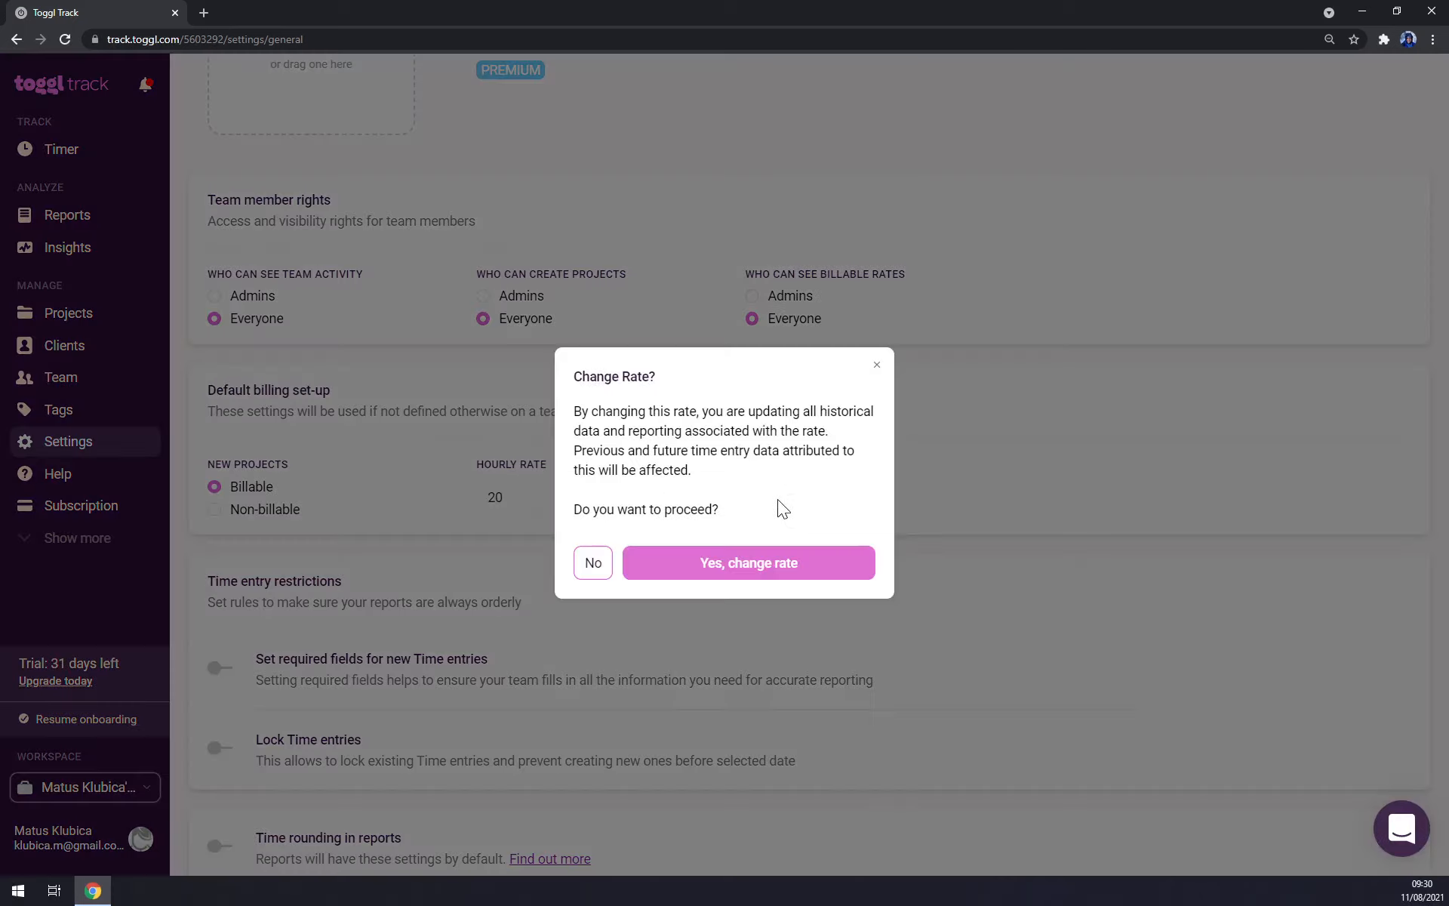
{"action": "left_click", "coordinate": [768, 567]}
{"action": "left_click", "coordinate": [233, 516]}
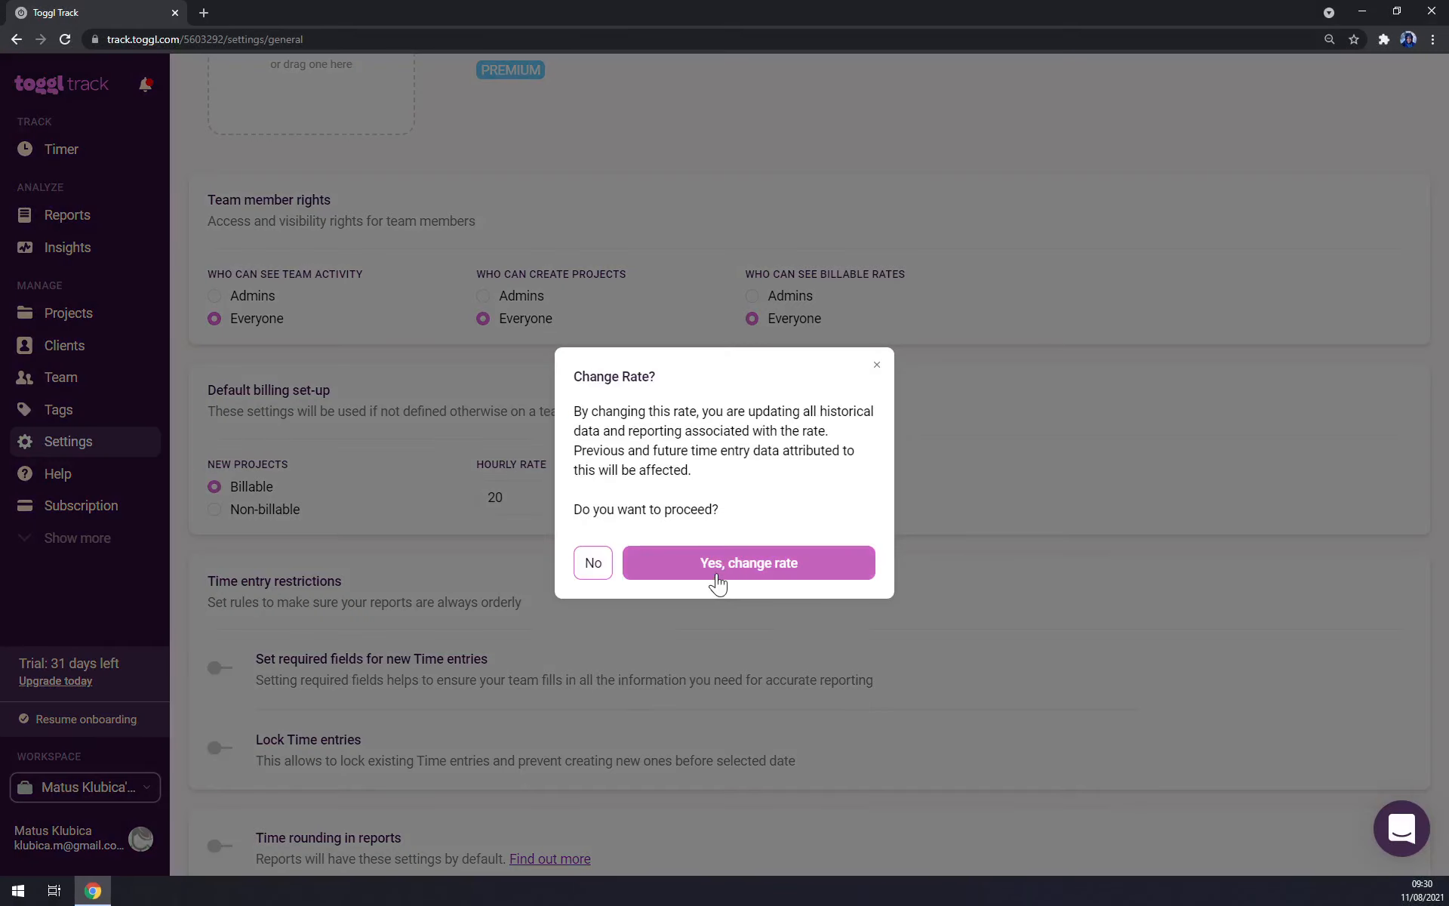
{"action": "left_click", "coordinate": [744, 572]}
{"action": "left_click", "coordinate": [601, 572]}
{"action": "left_click", "coordinate": [596, 576]}
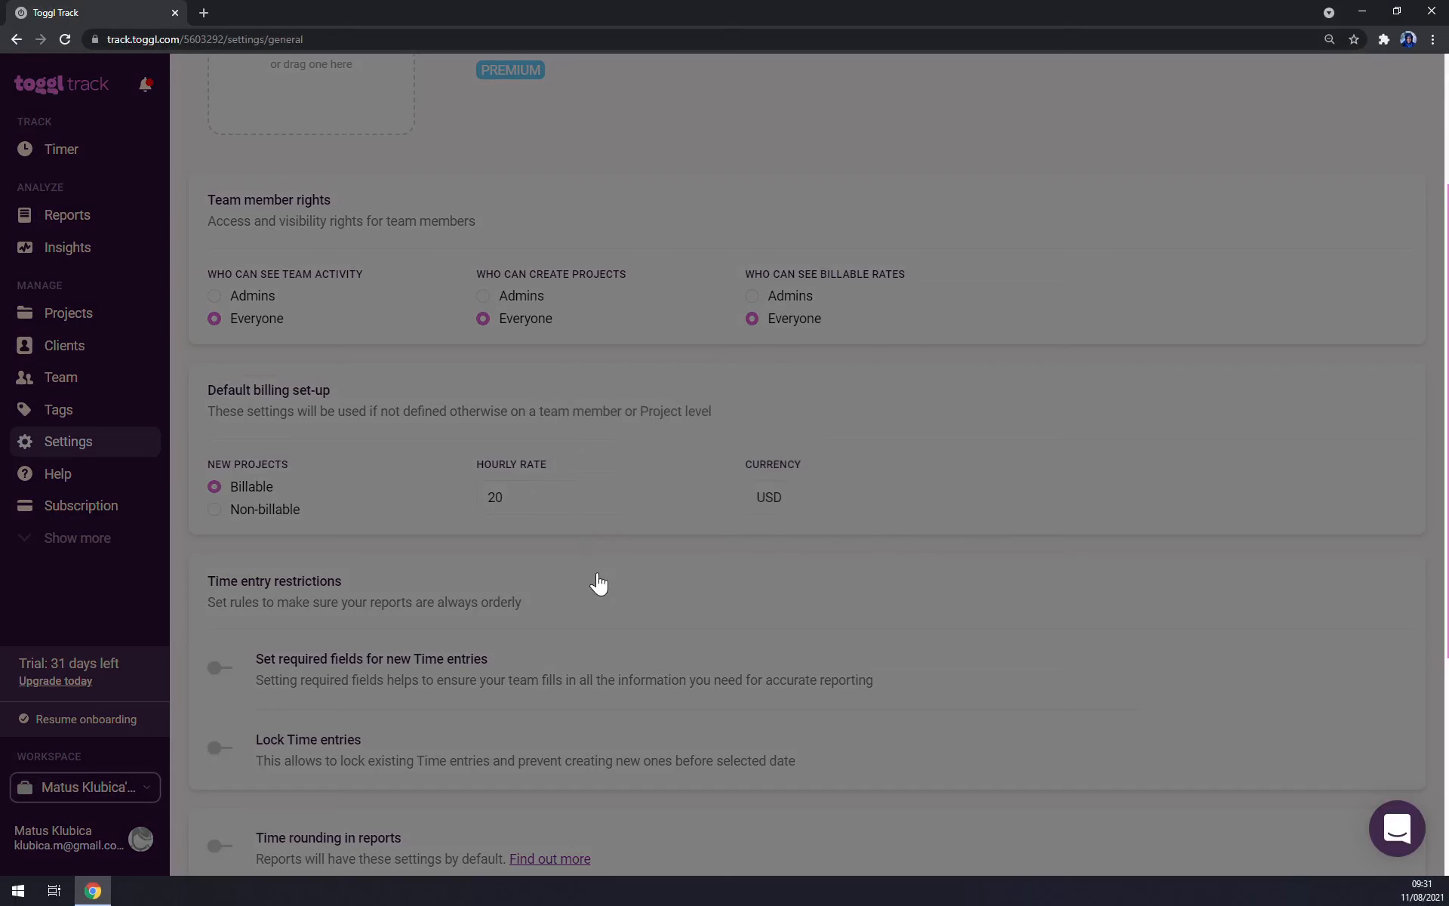
{"action": "scroll", "coordinate": [595, 570], "scroll_direction": "down", "scroll_amount": 5}
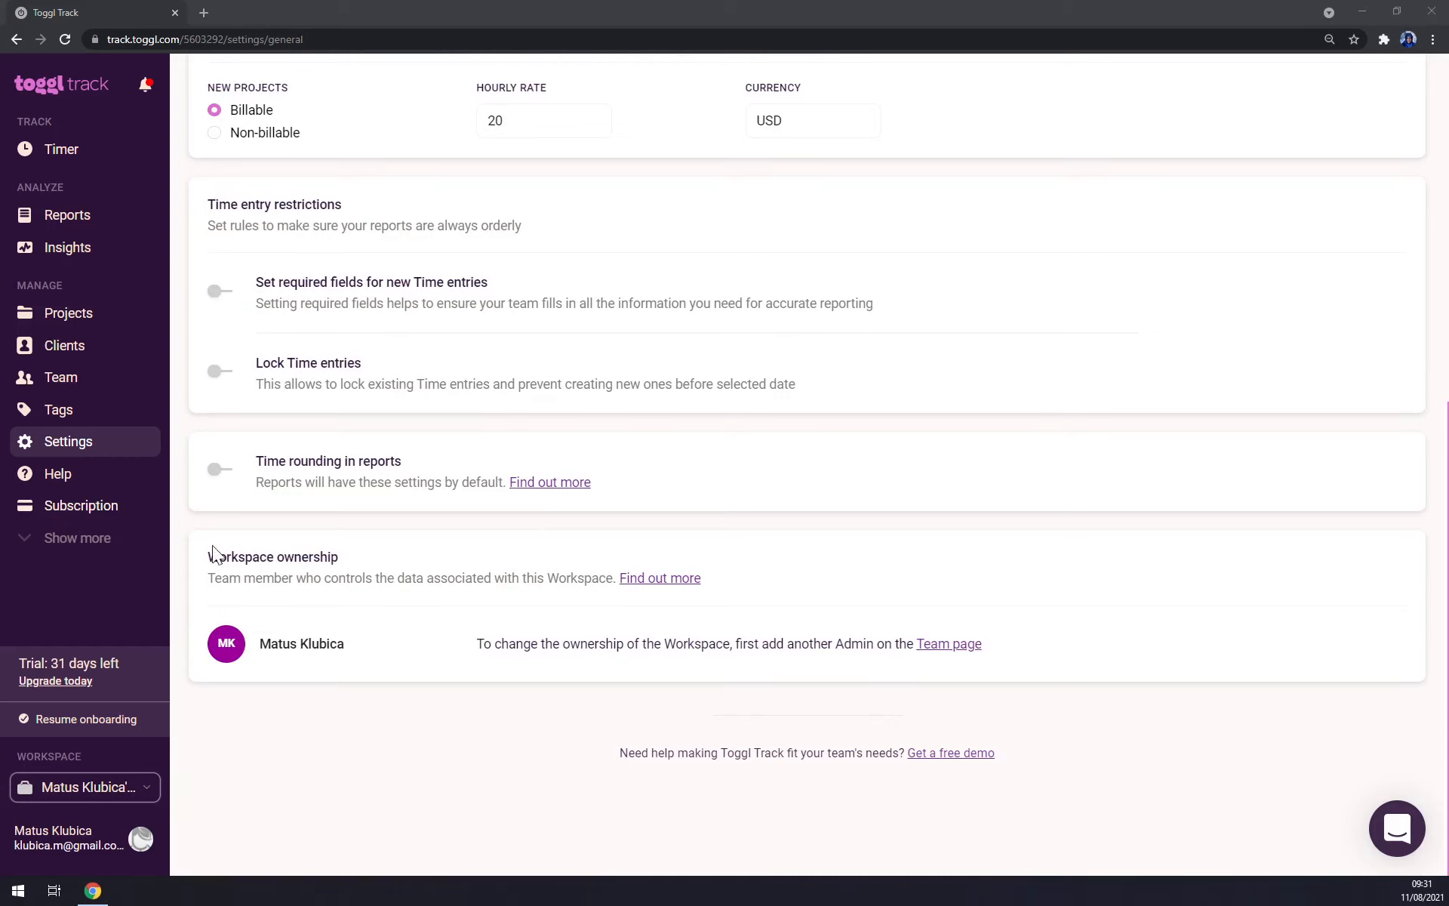
{"action": "scroll", "coordinate": [218, 555], "scroll_direction": "up", "scroll_amount": 4}
{"action": "scroll", "coordinate": [272, 569], "scroll_direction": "up", "scroll_amount": 4}
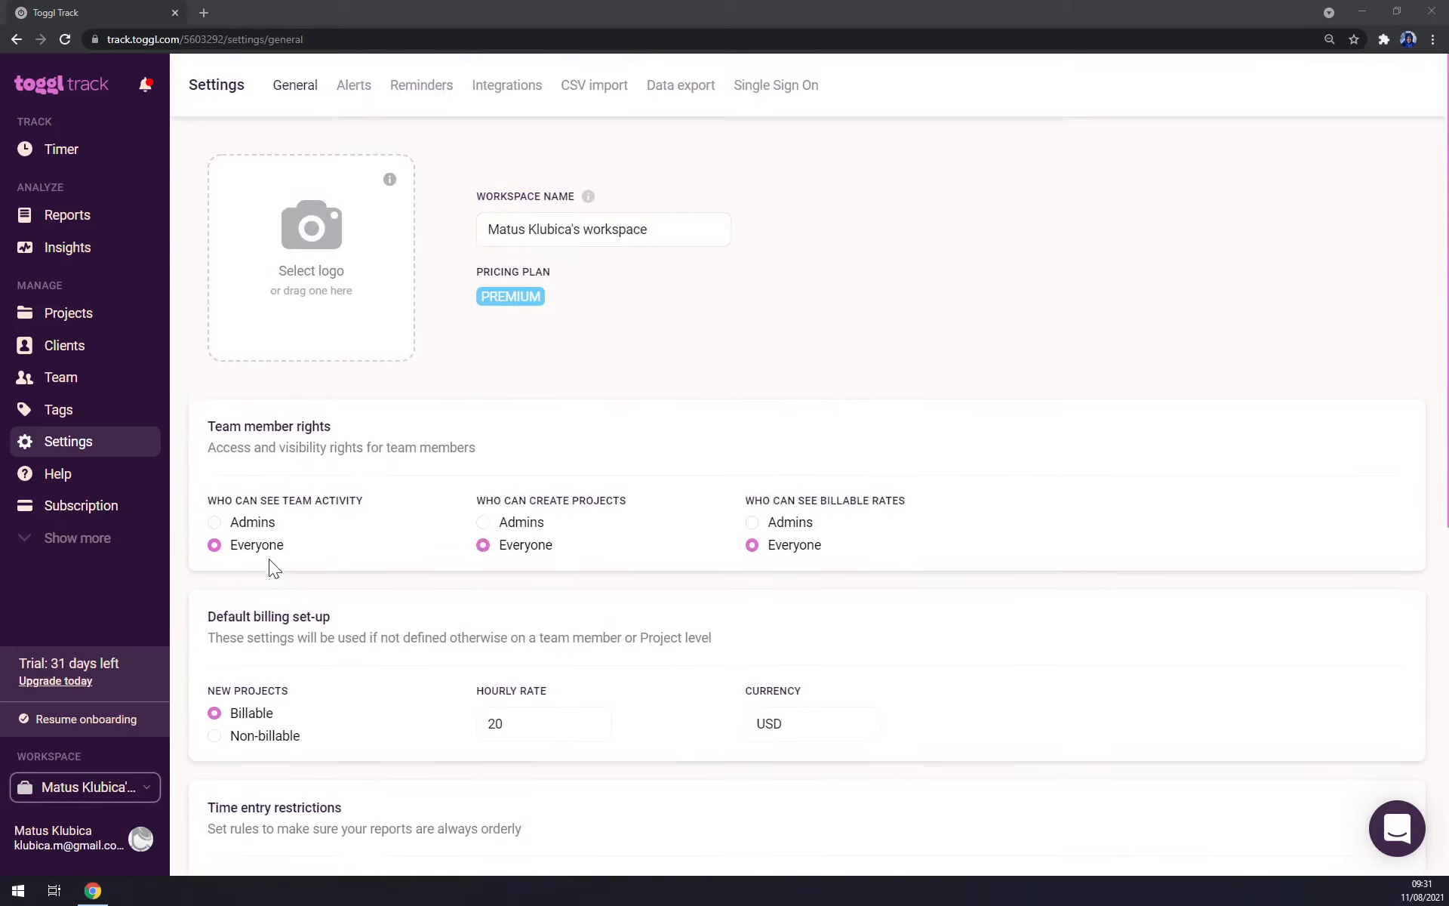
Create a new client on the Clients page, entering the client's name
{"action": "left_click", "coordinate": [97, 326]}
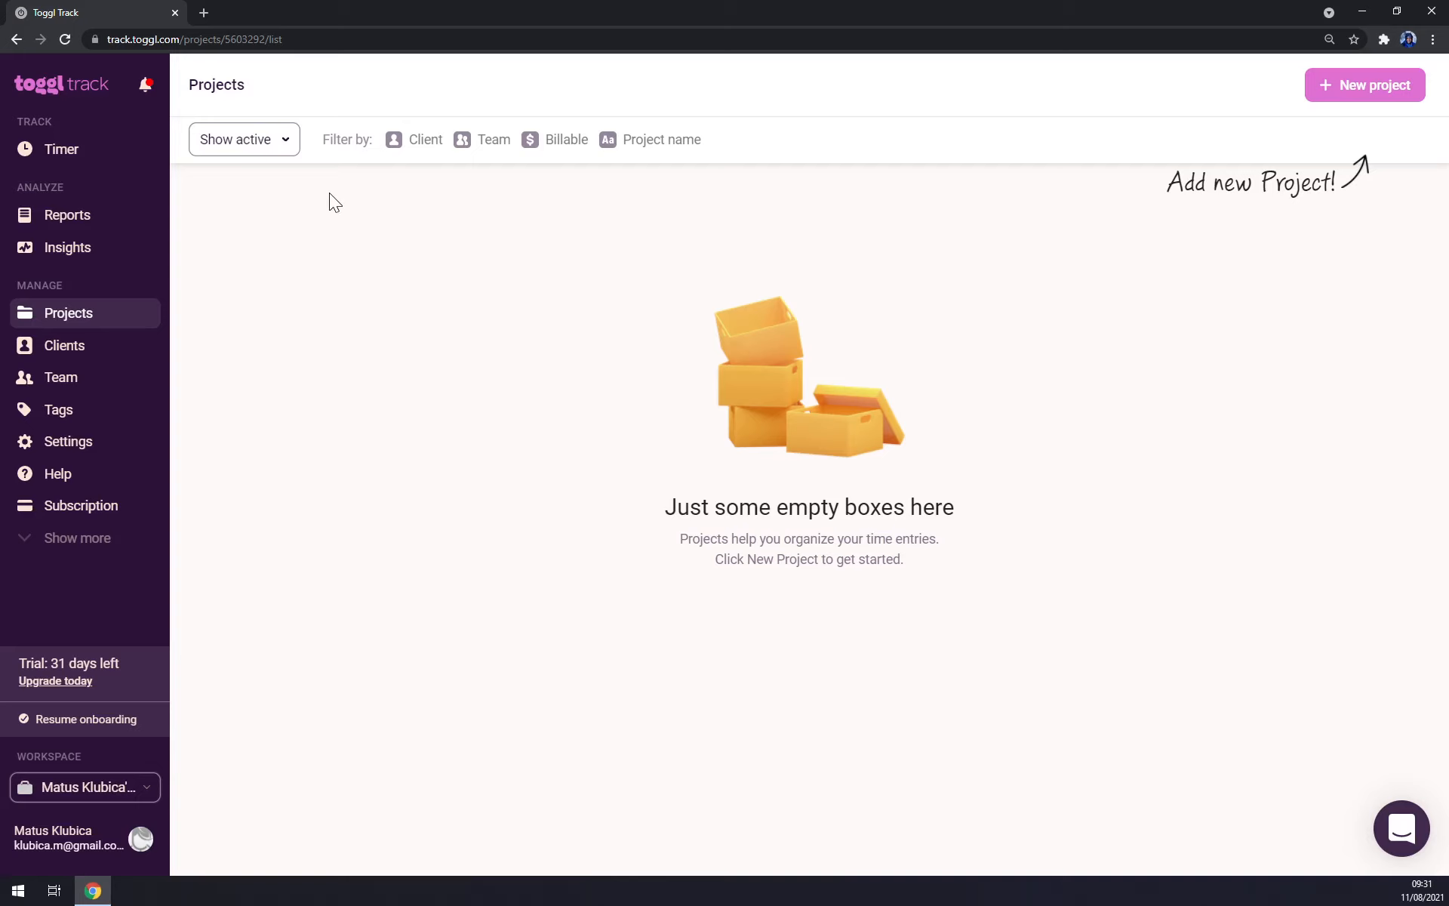
{"action": "left_click", "coordinate": [42, 352]}
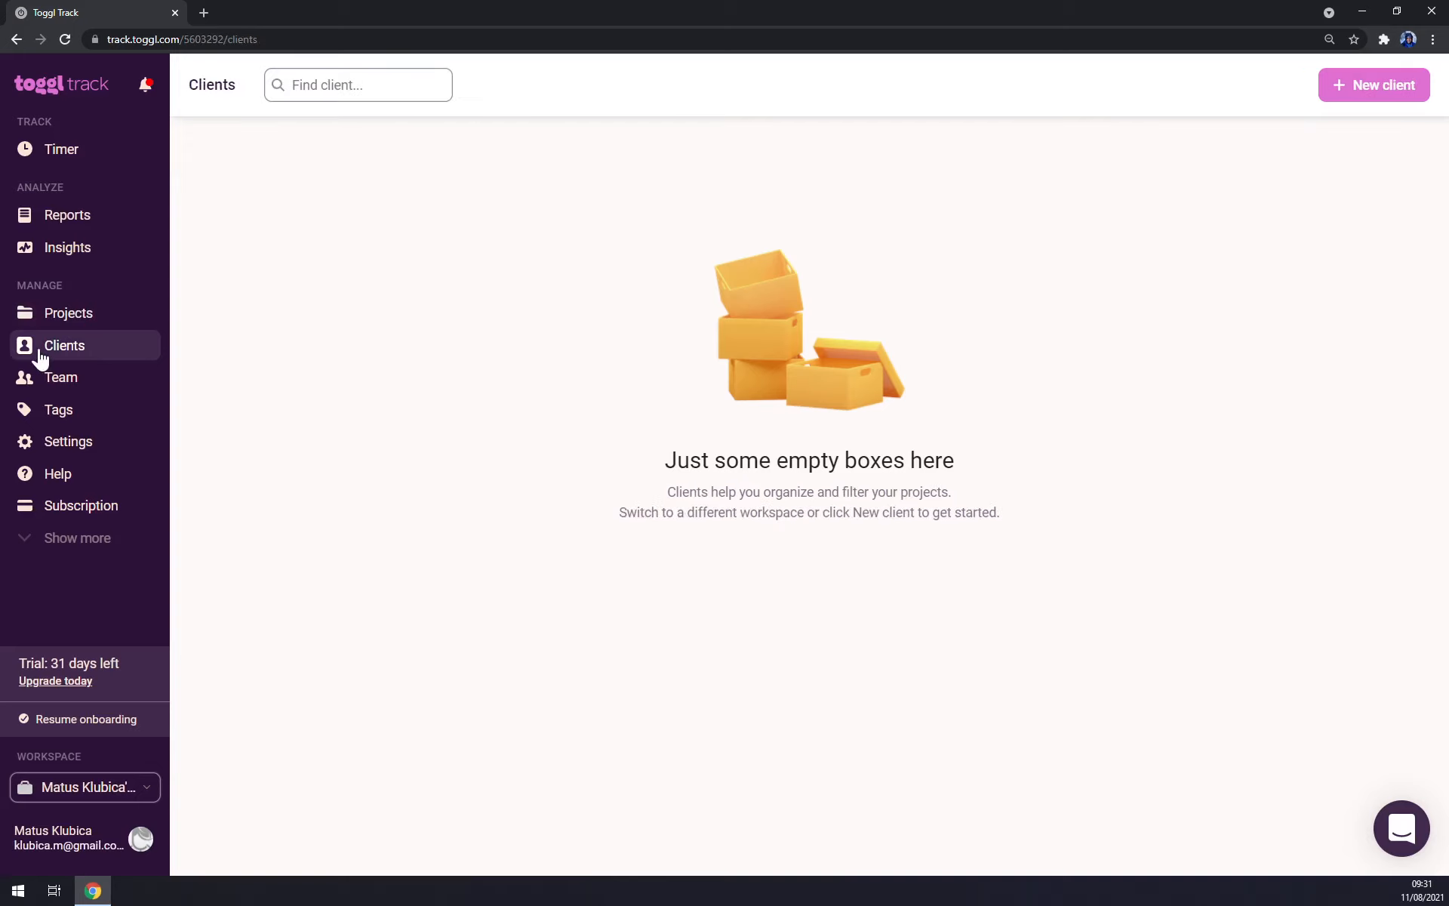
{"action": "left_click", "coordinate": [1348, 96]}
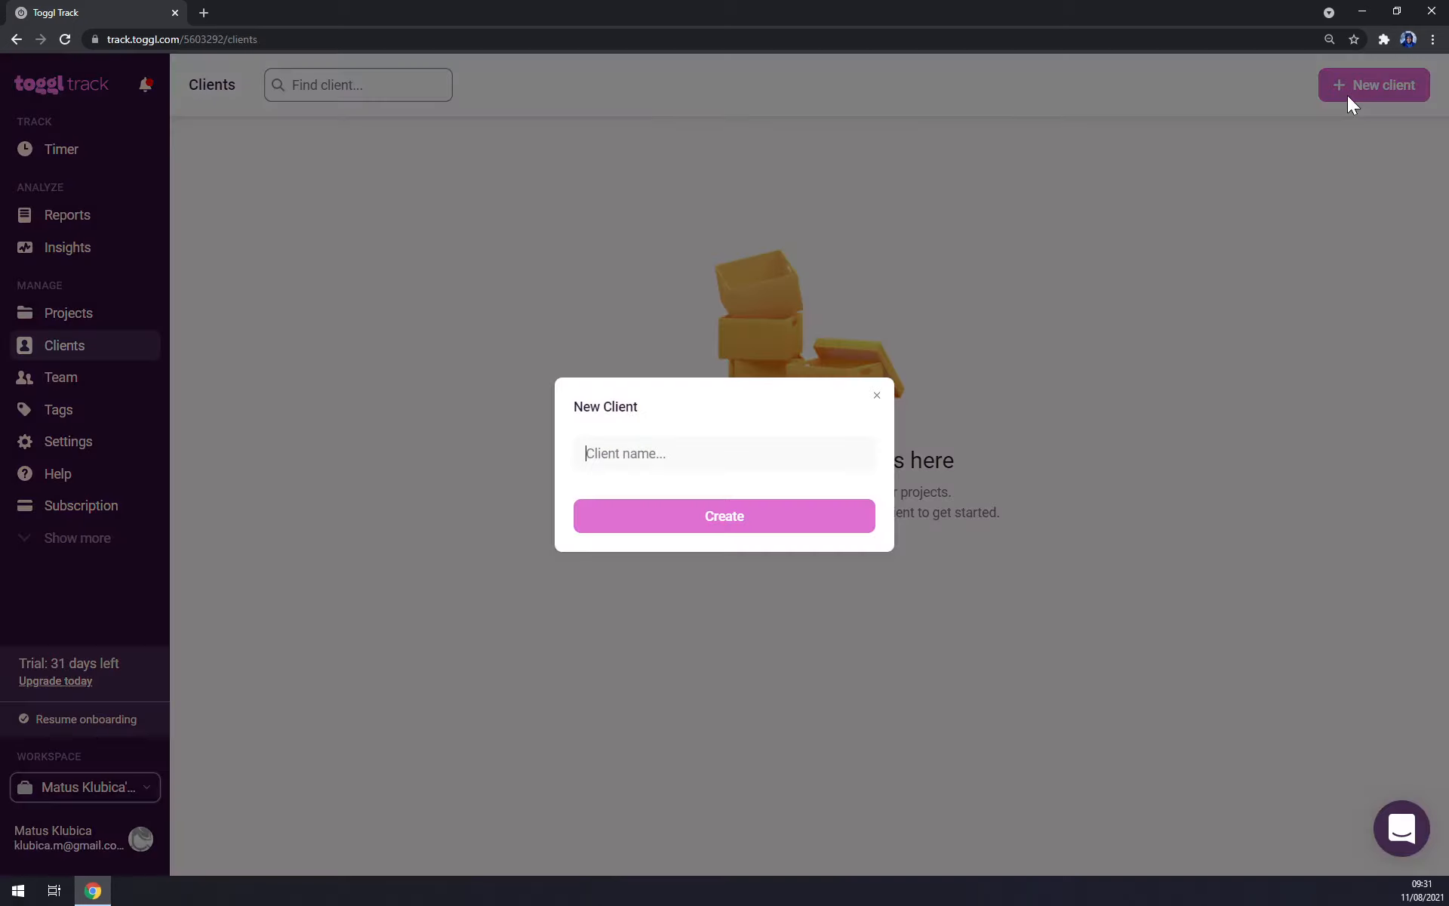
{"action": "left_click", "coordinate": [747, 453]}
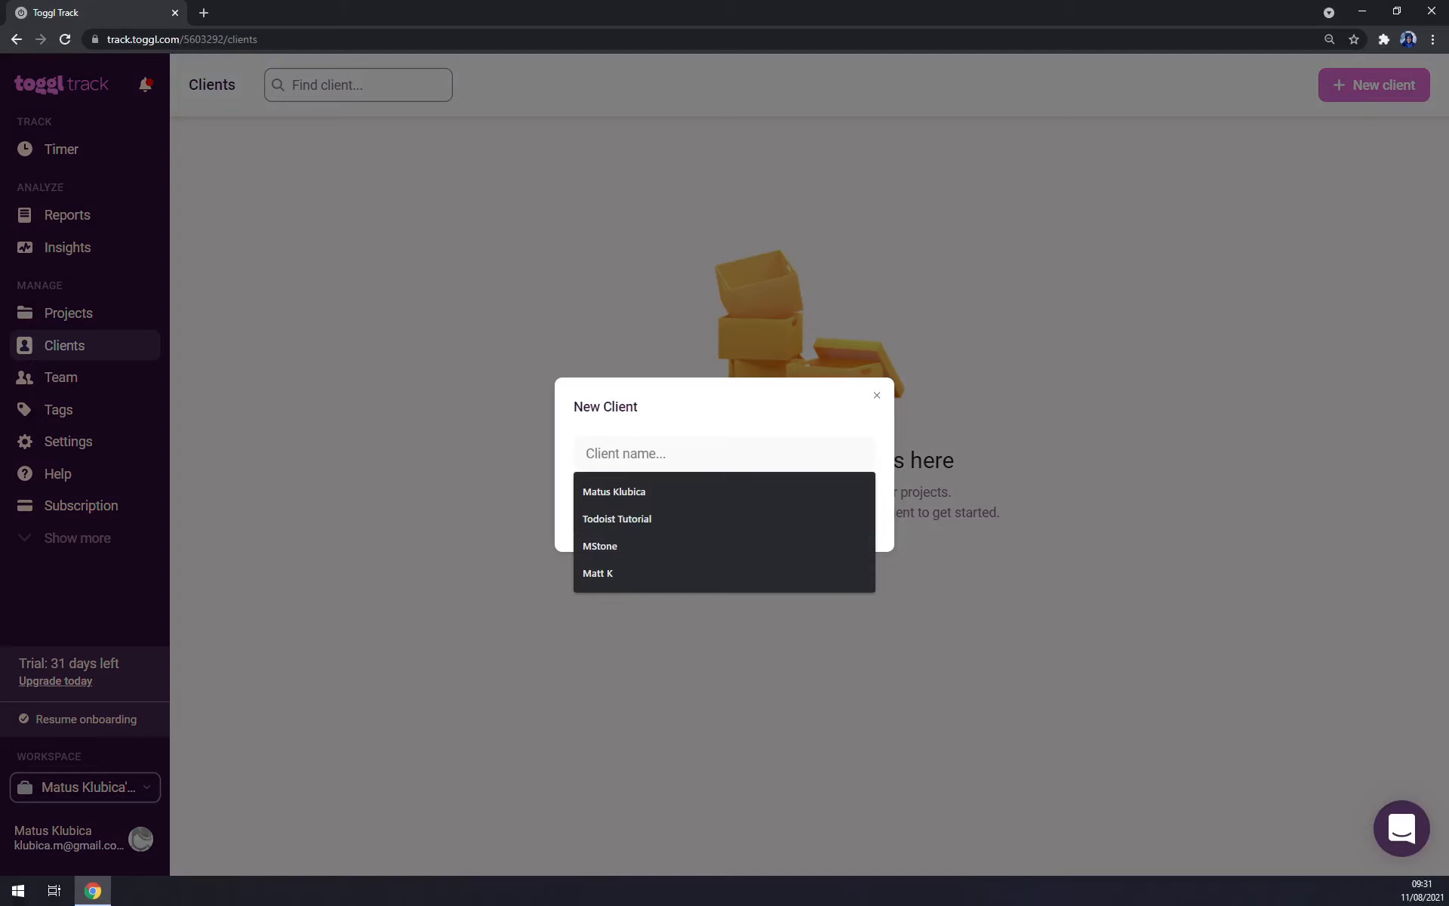
{"action": "type", "text": "Matt K"}
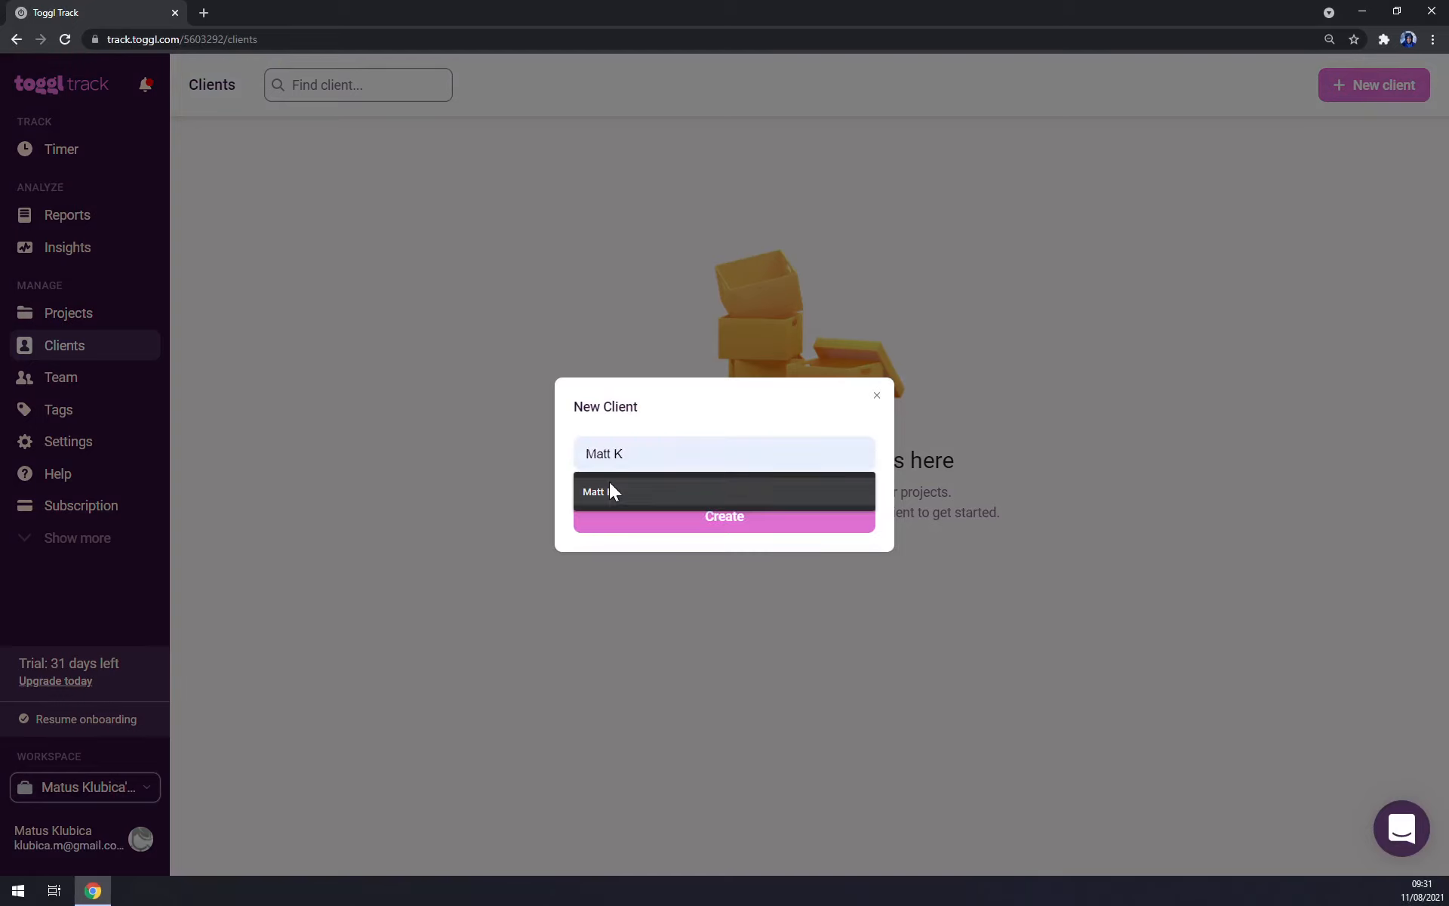
{"action": "left_click", "coordinate": [612, 481]}
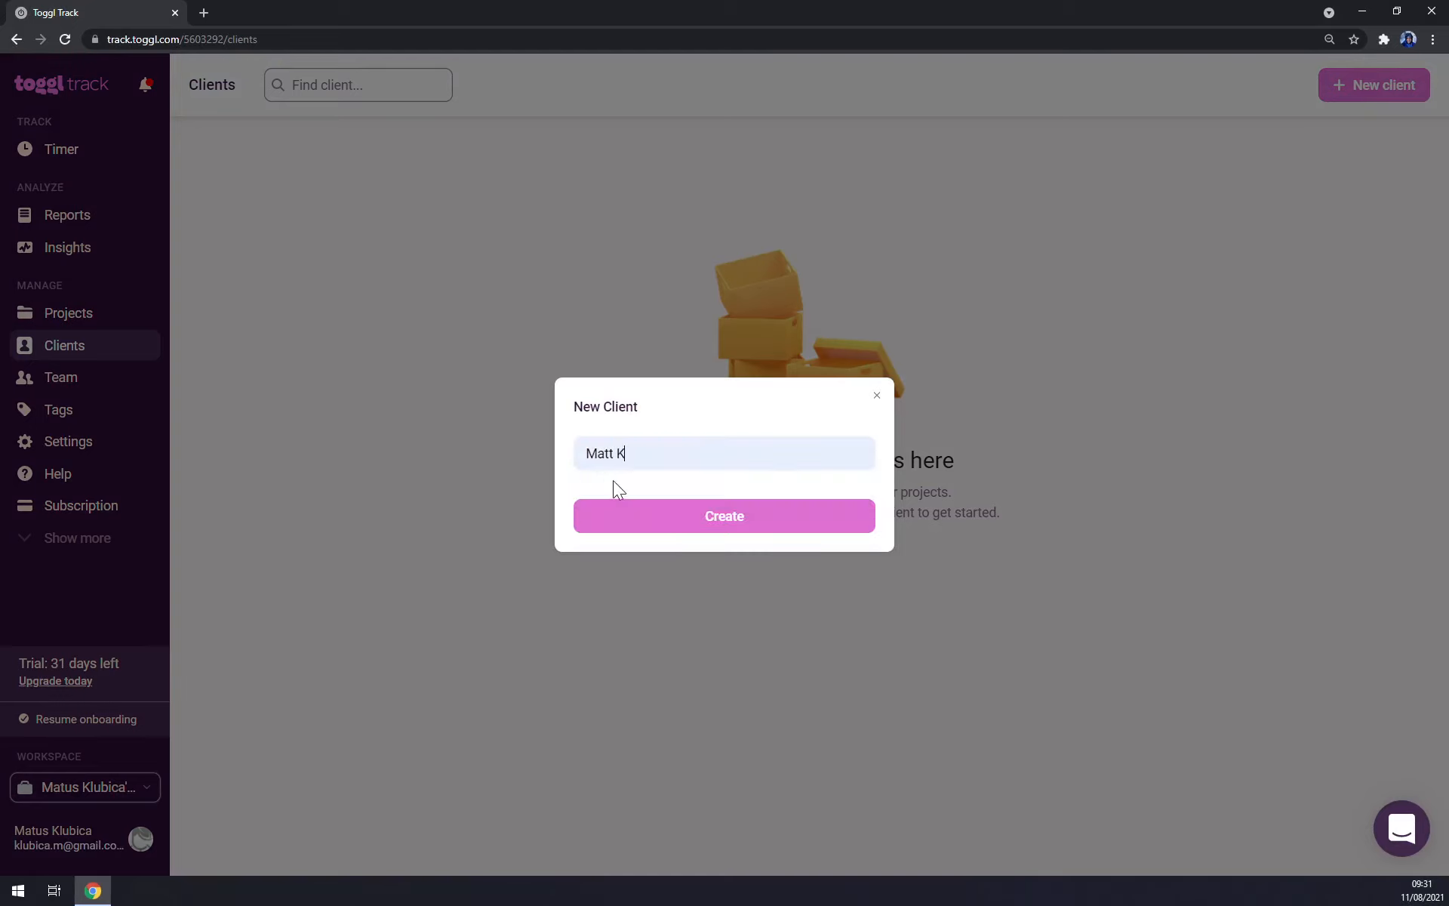
{"action": "left_click", "coordinate": [649, 519]}
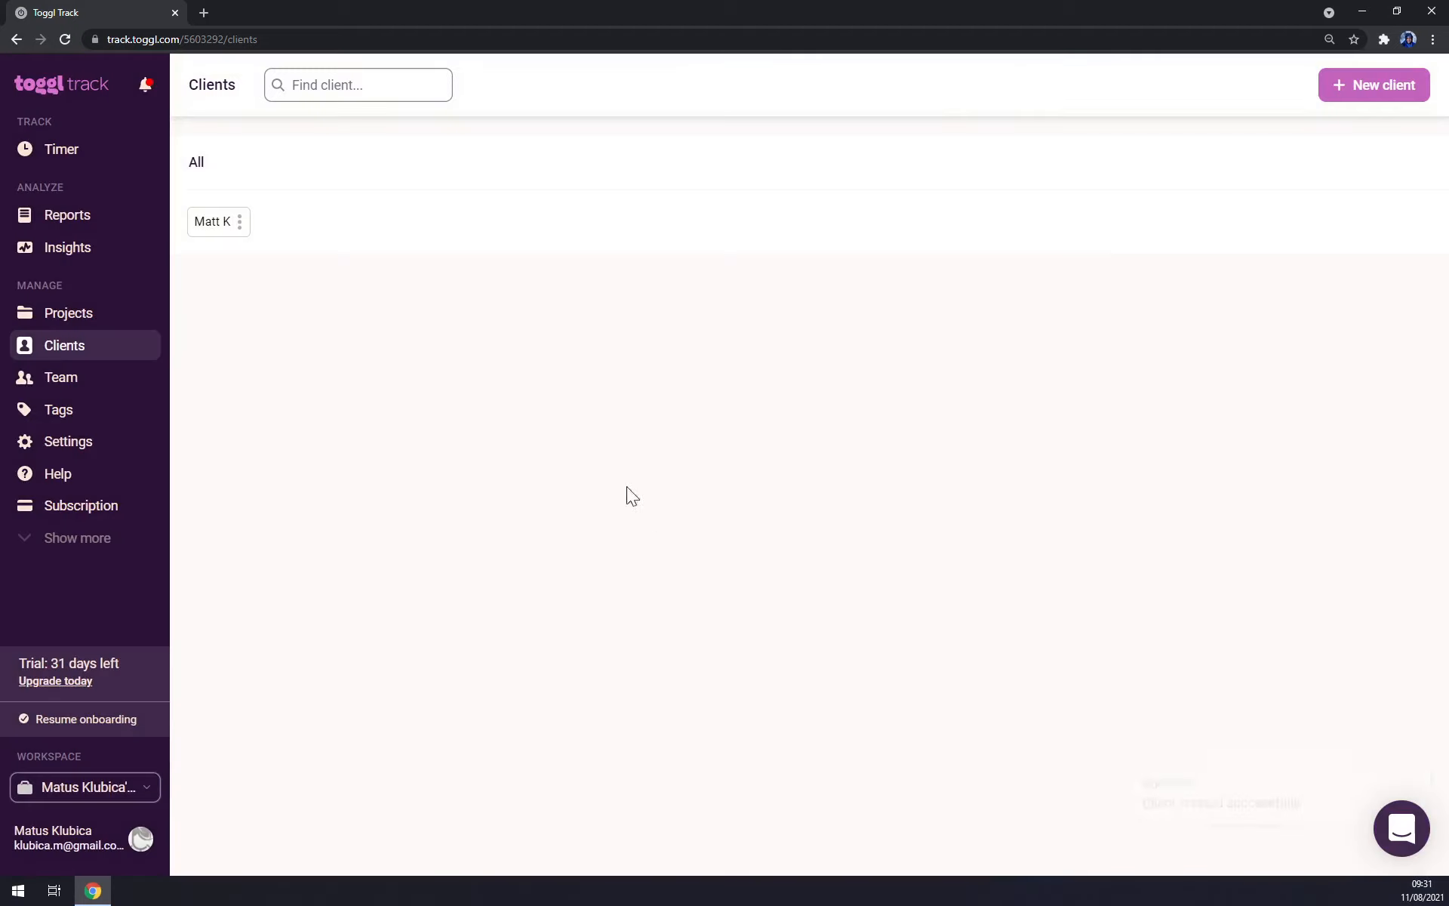
{"action": "left_click", "coordinate": [240, 224]}
{"action": "left_click", "coordinate": [273, 281]}
{"action": "left_click", "coordinate": [323, 278]}
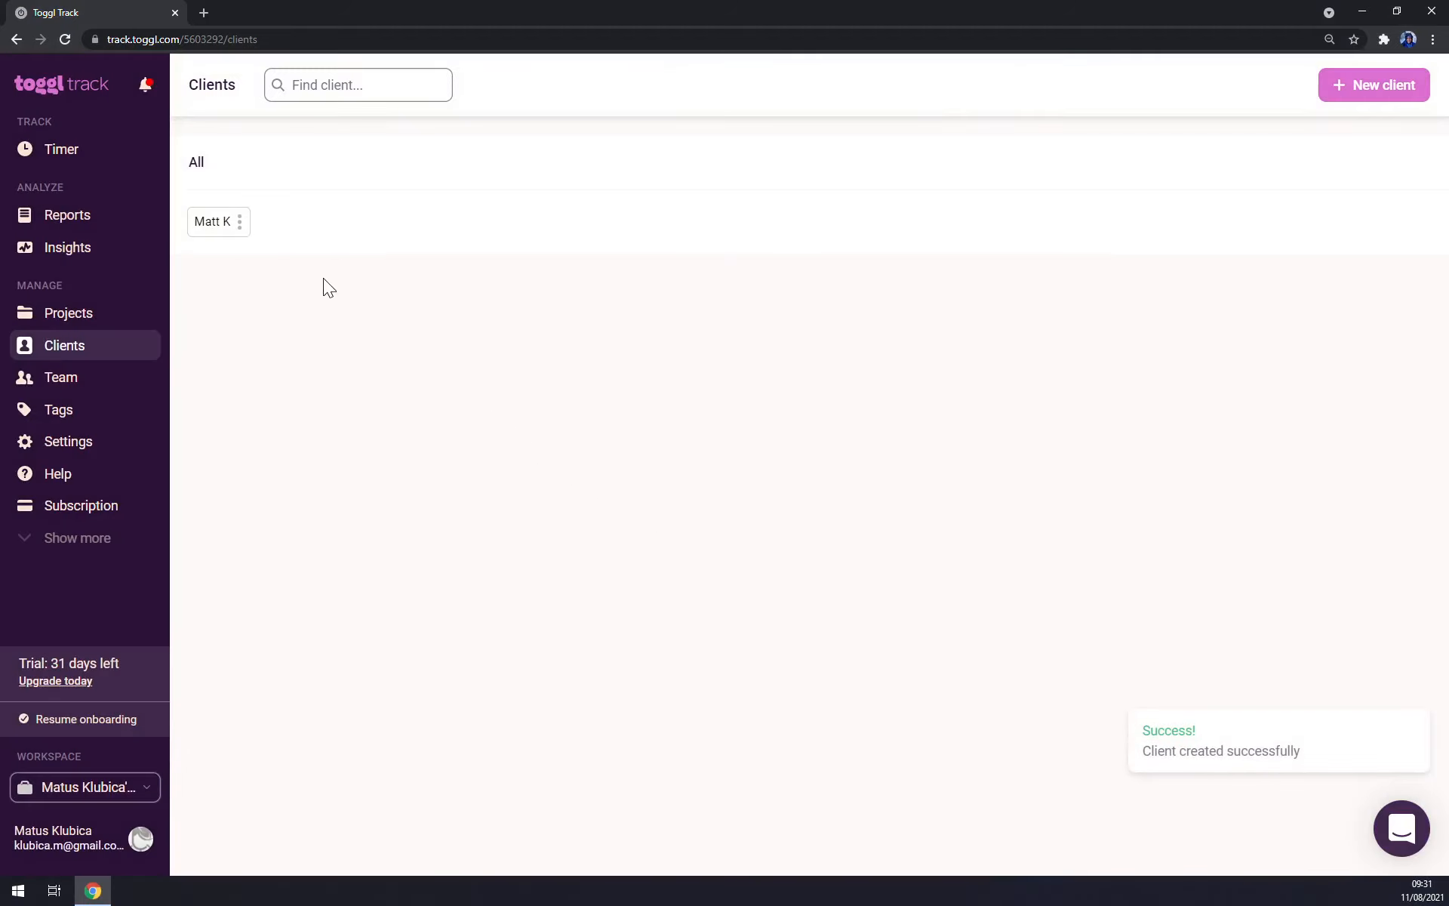
Add a second client, entering the client's first name
{"action": "left_click", "coordinate": [1369, 89]}
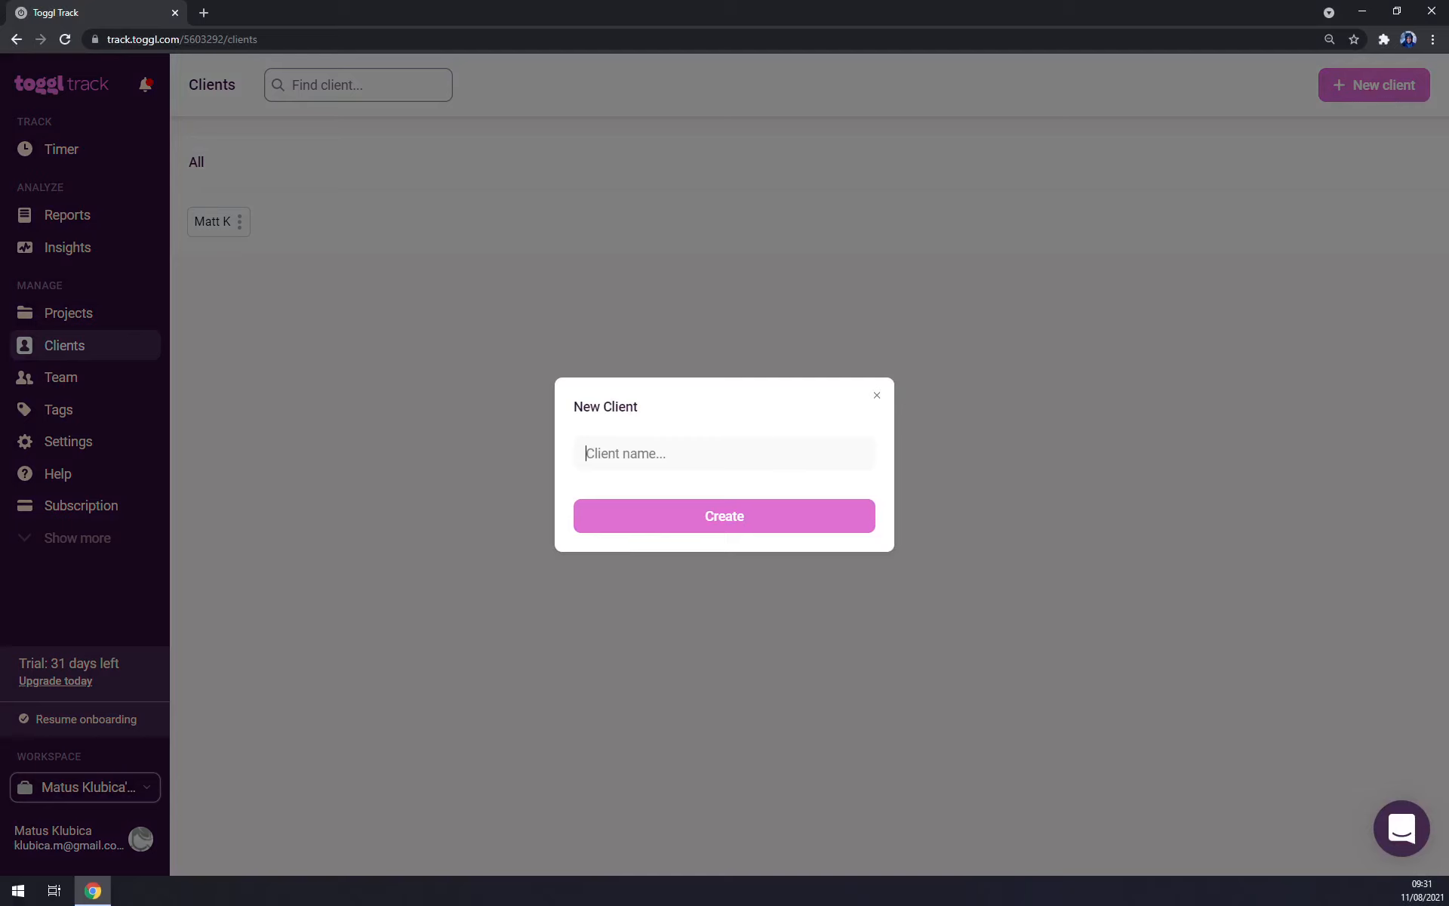
{"action": "type", "text": "Marcus"}
{"action": "left_click", "coordinate": [713, 521]}
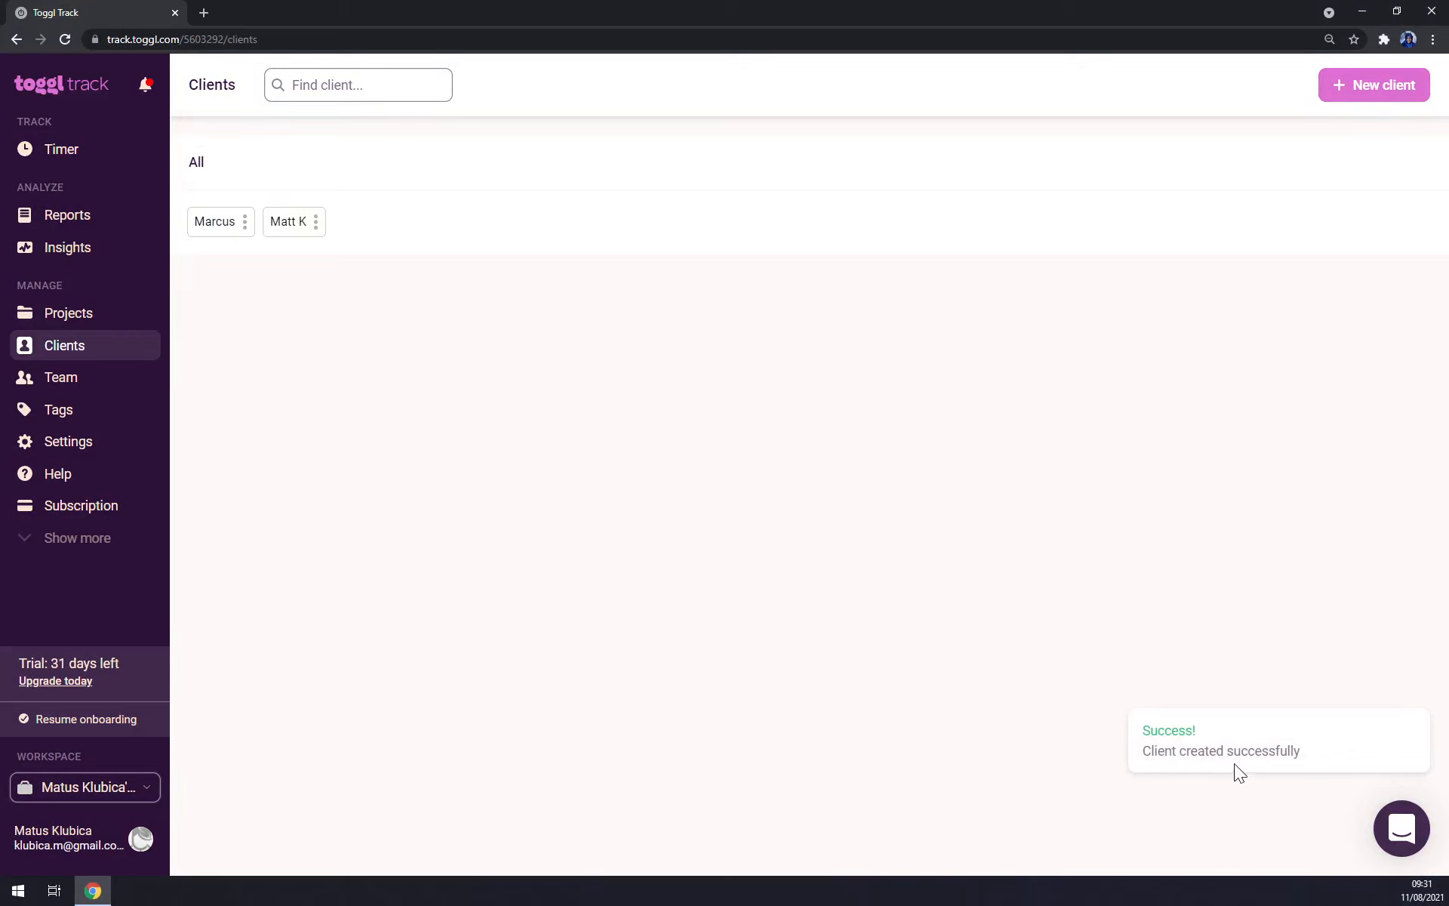
Start a new project on the Projects page, name it Togl Youtube, and keep it in the current workspace
{"action": "left_click", "coordinate": [68, 324]}
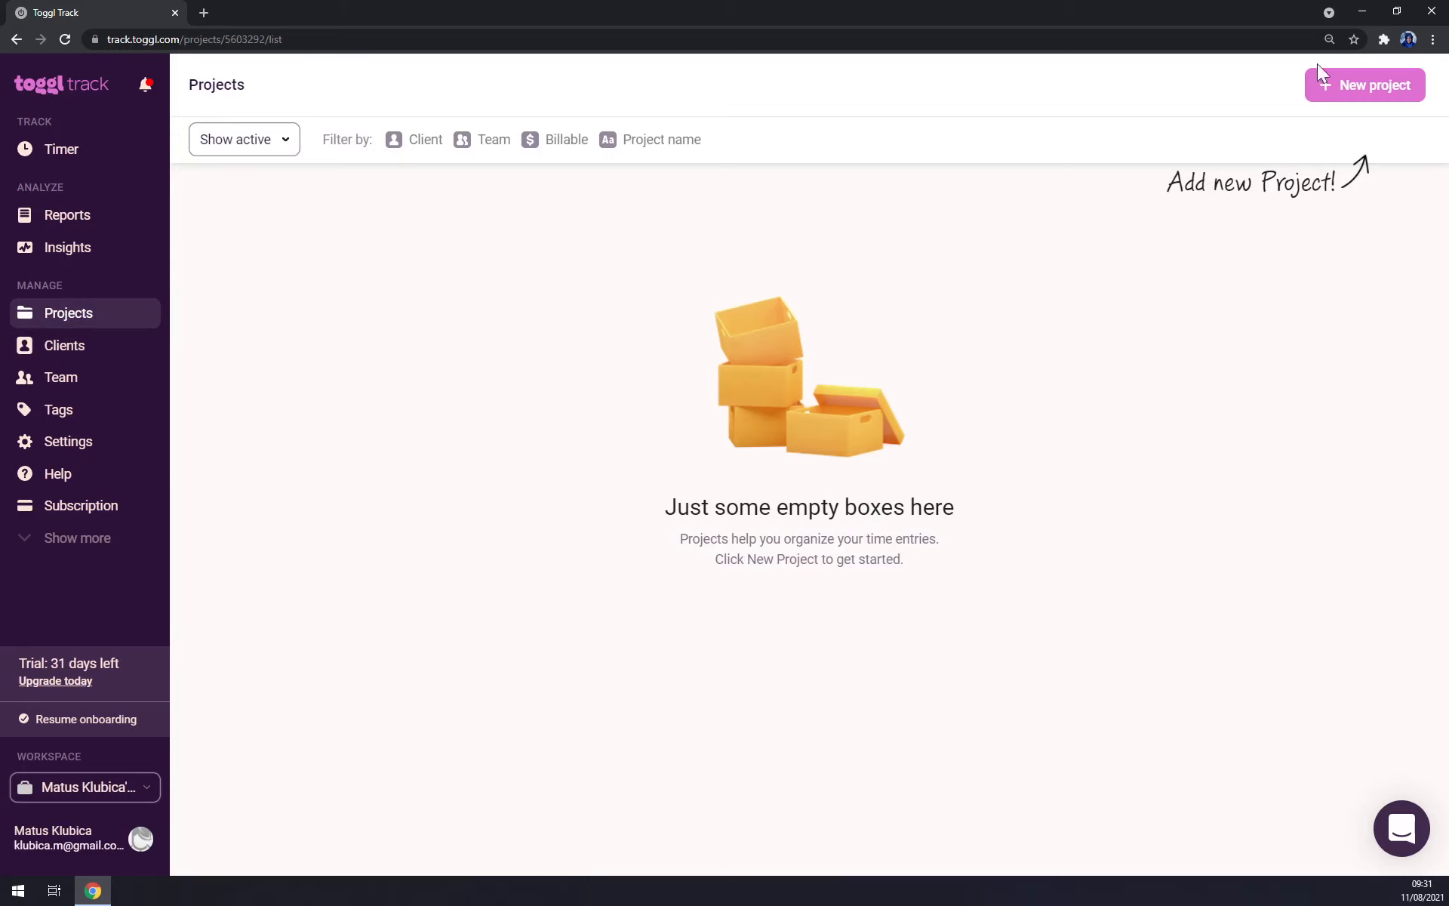
{"action": "left_click", "coordinate": [1375, 95]}
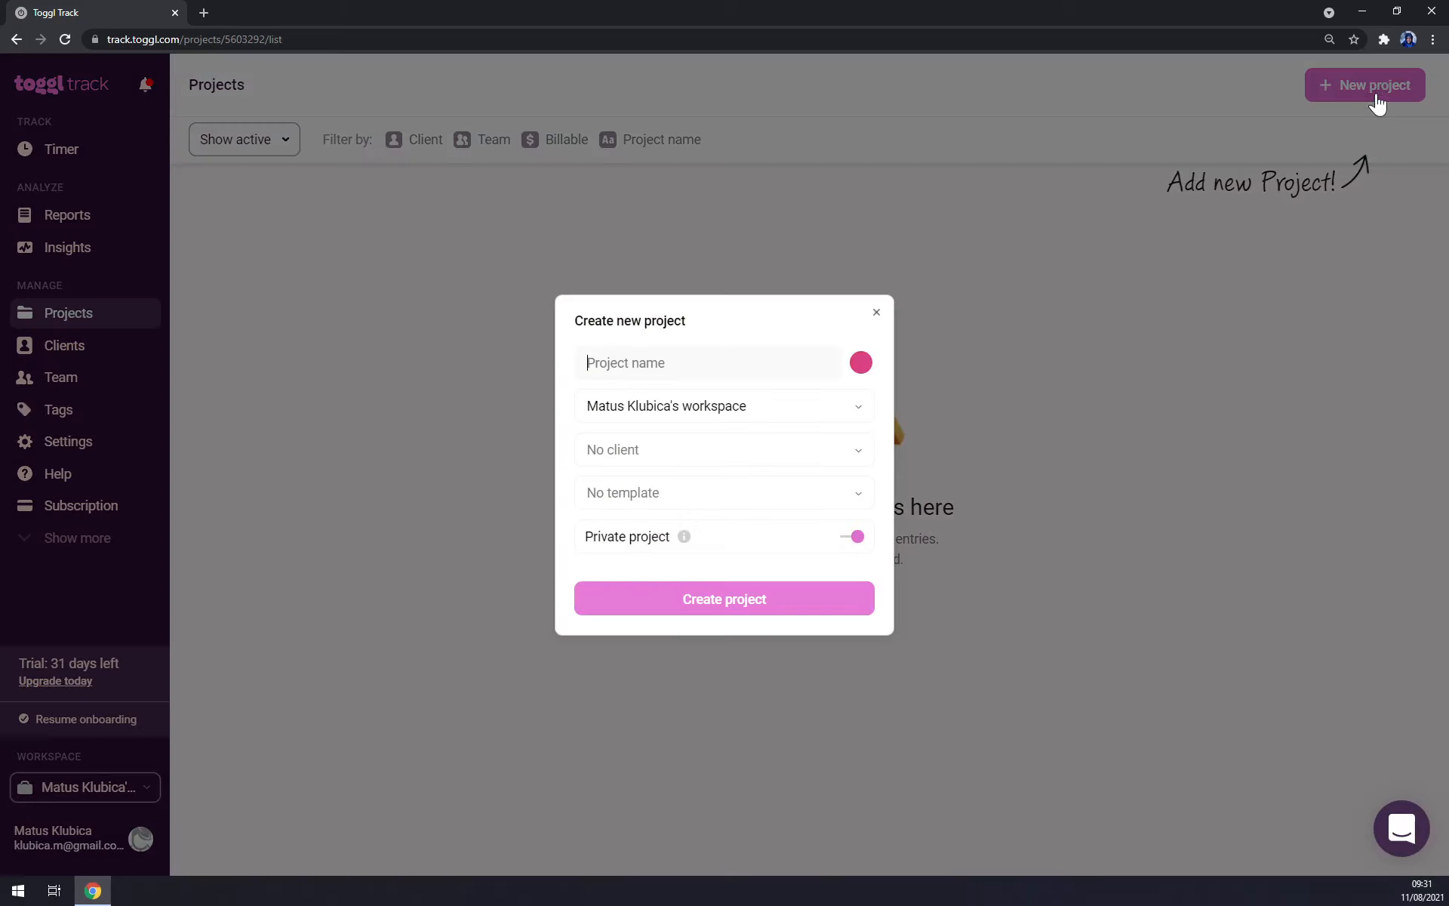
{"action": "left_click", "coordinate": [702, 363]}
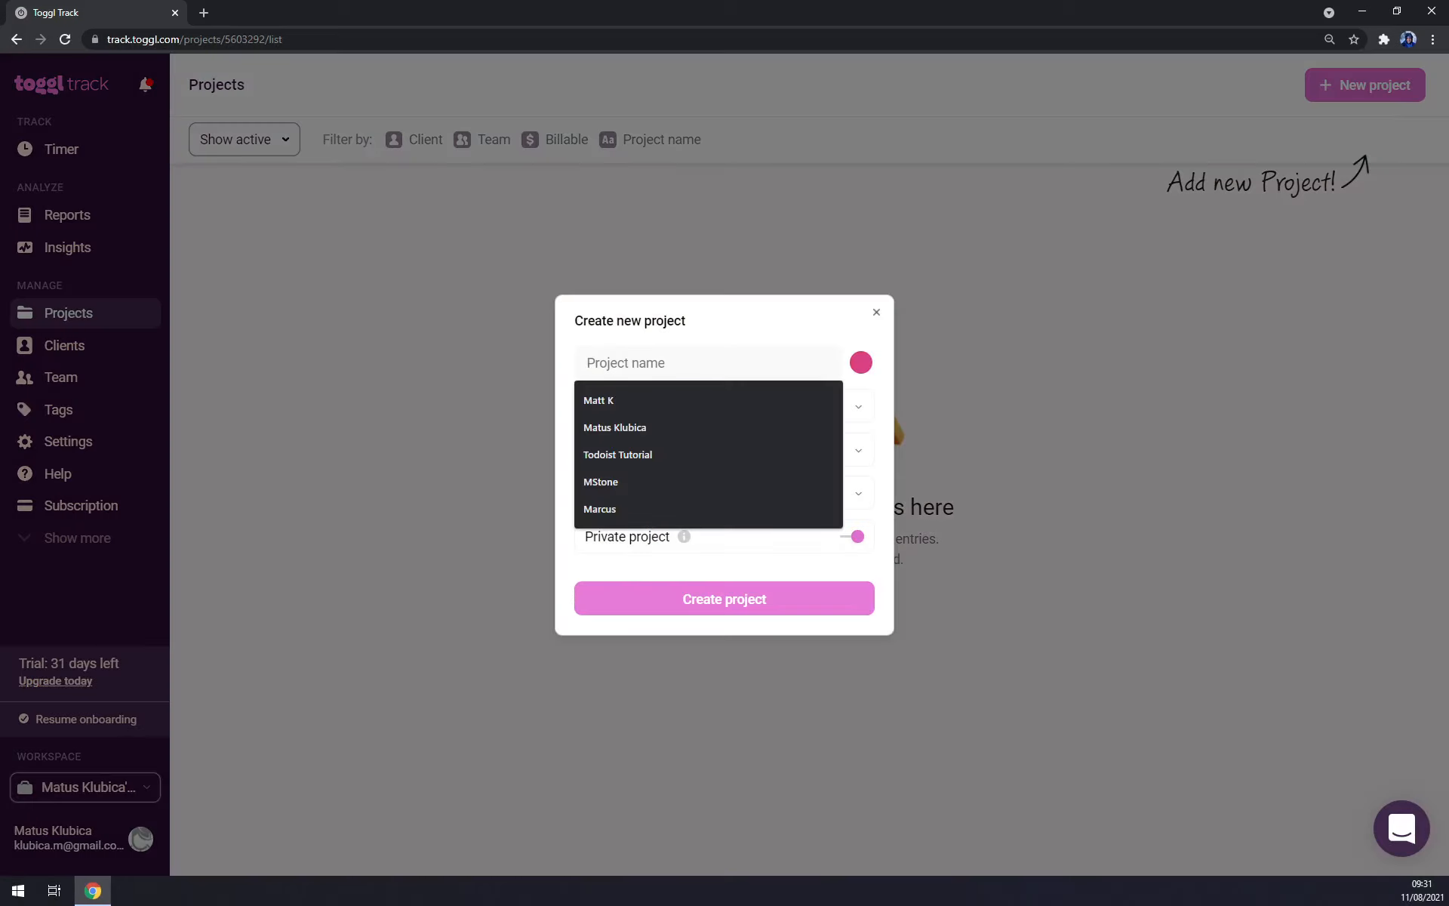
{"action": "type", "text": "T"}
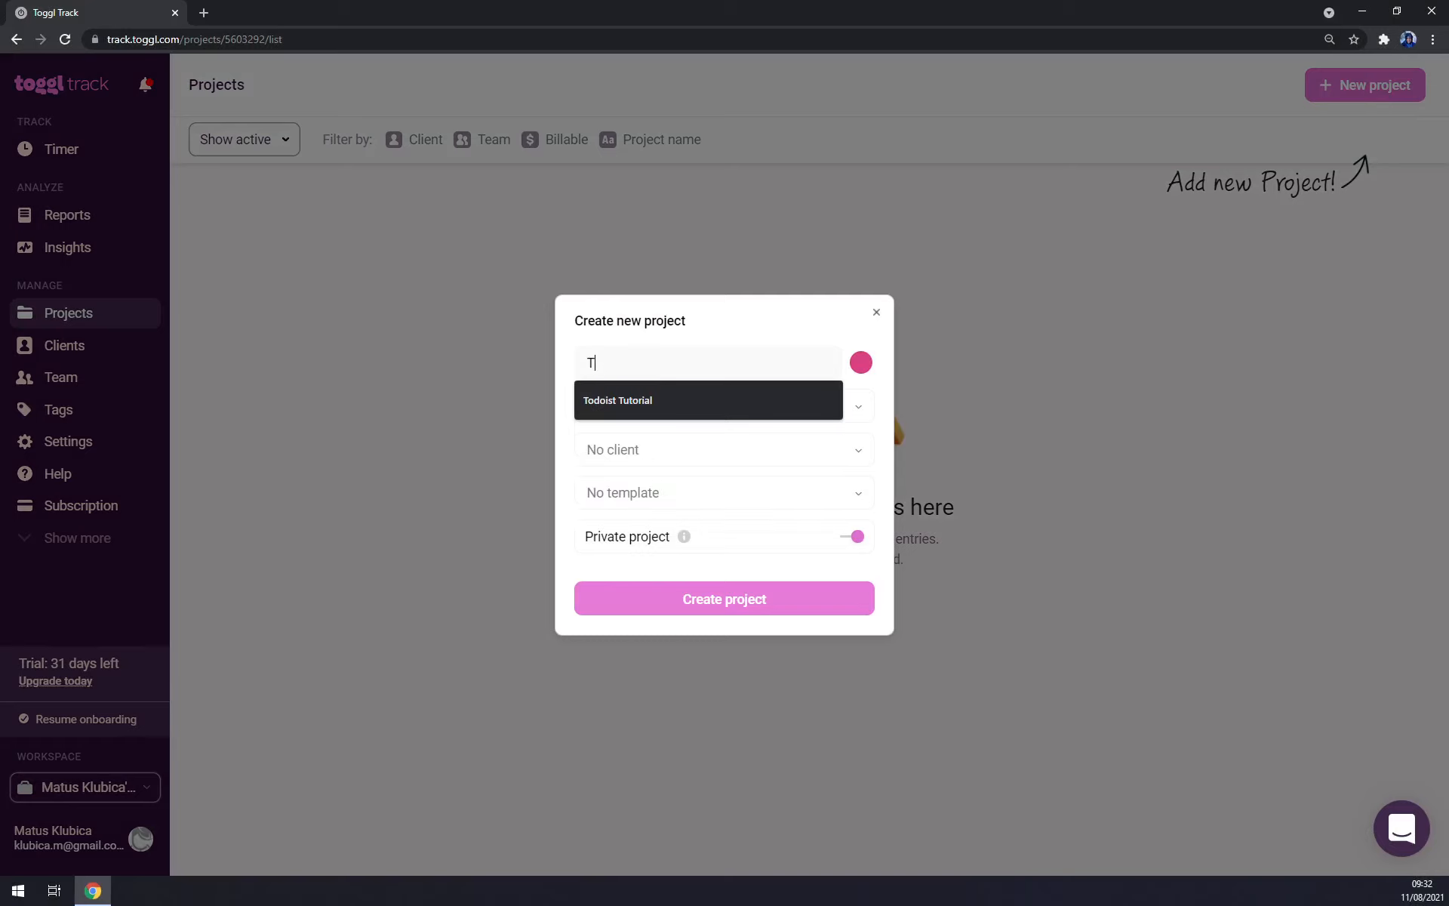
{"action": "type", "text": "ogl Youtube"}
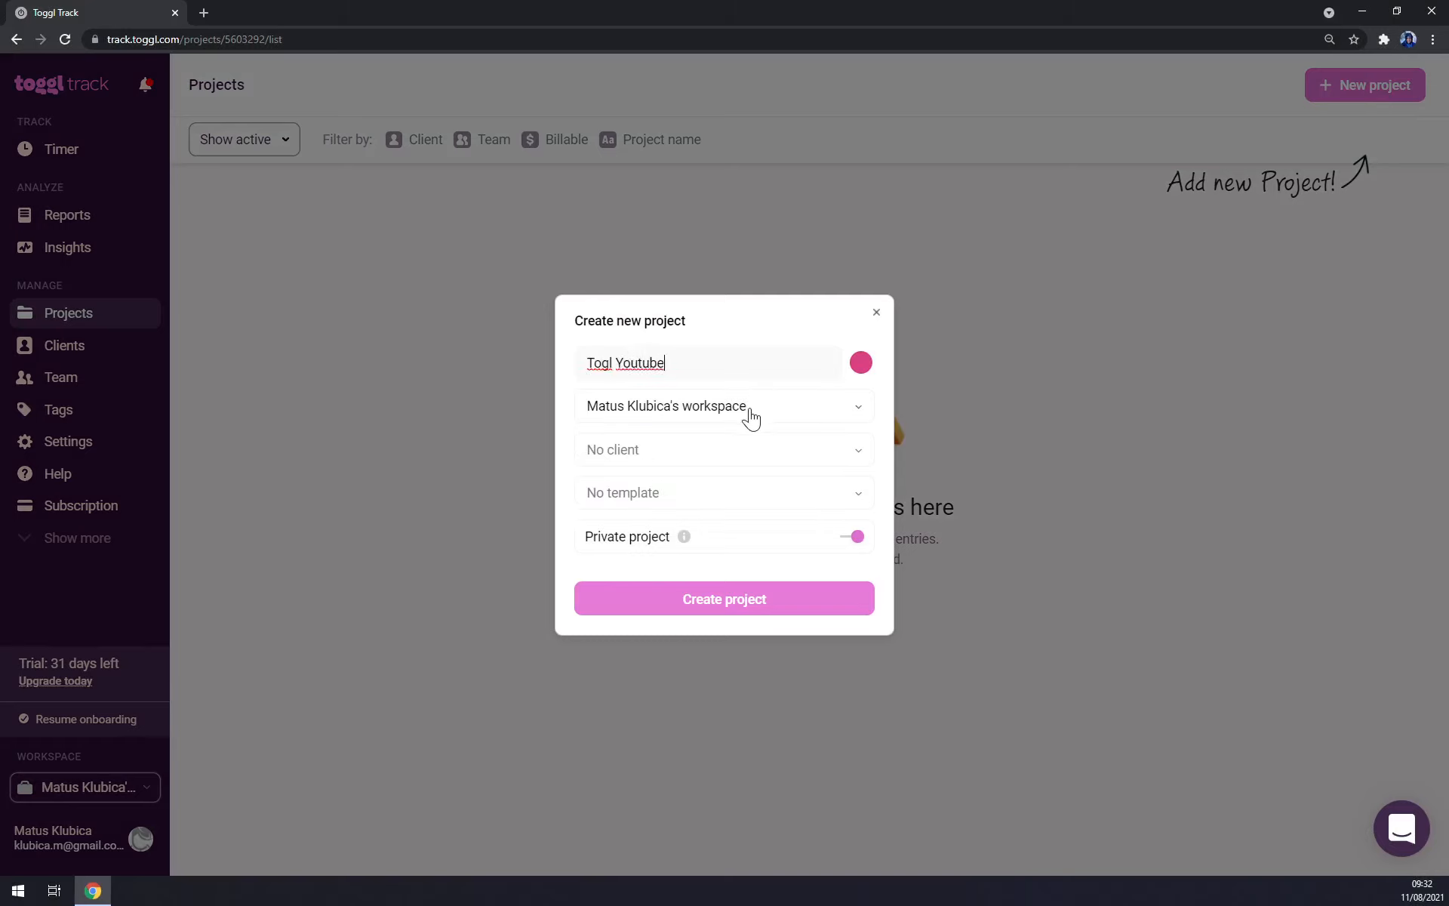
{"action": "left_click", "coordinate": [709, 421]}
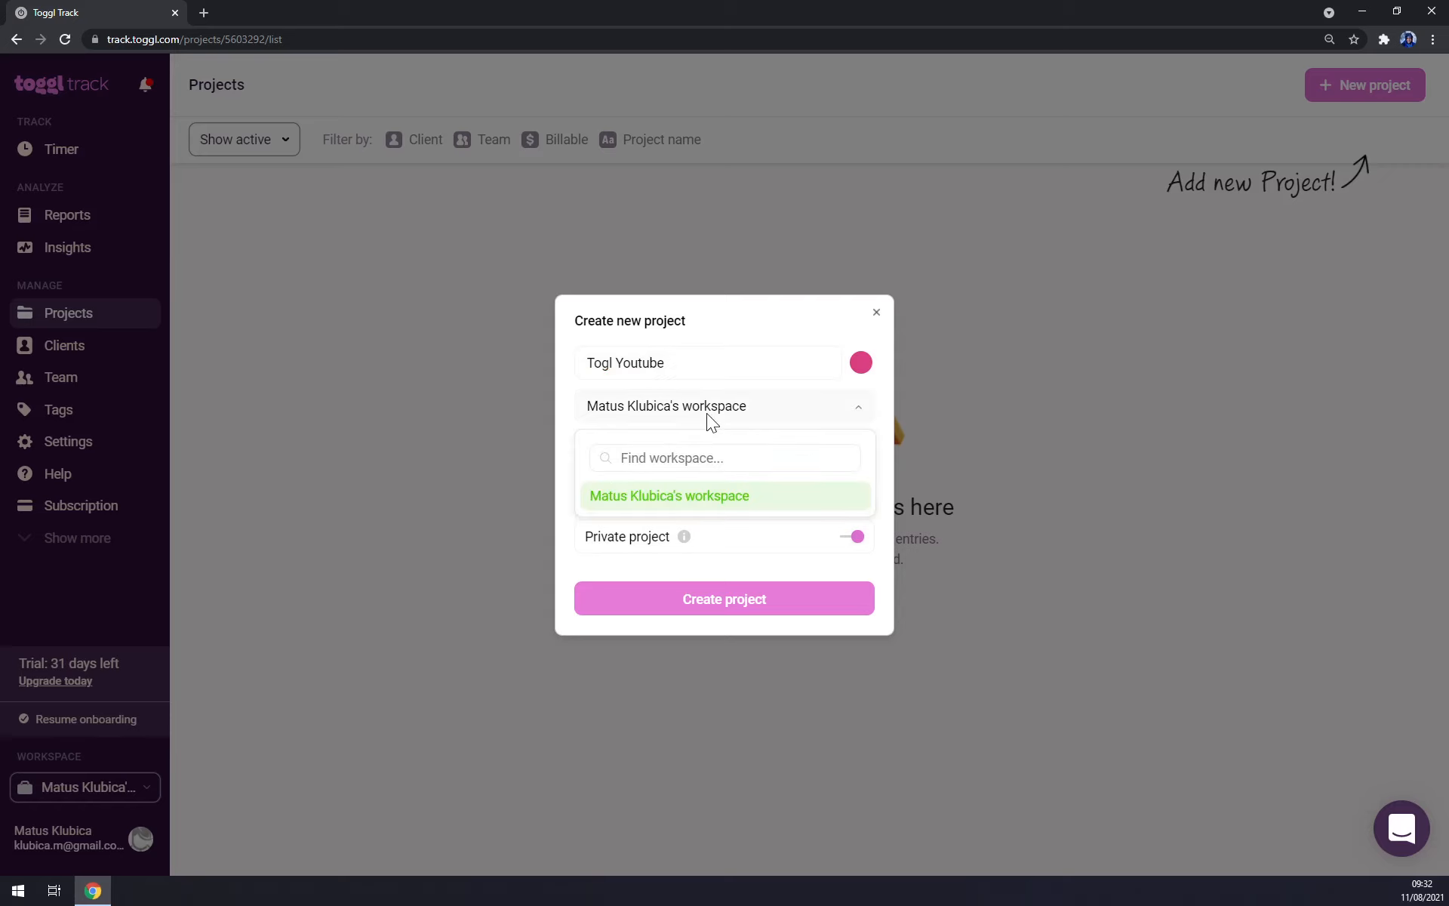
{"action": "left_click", "coordinate": [706, 413]}
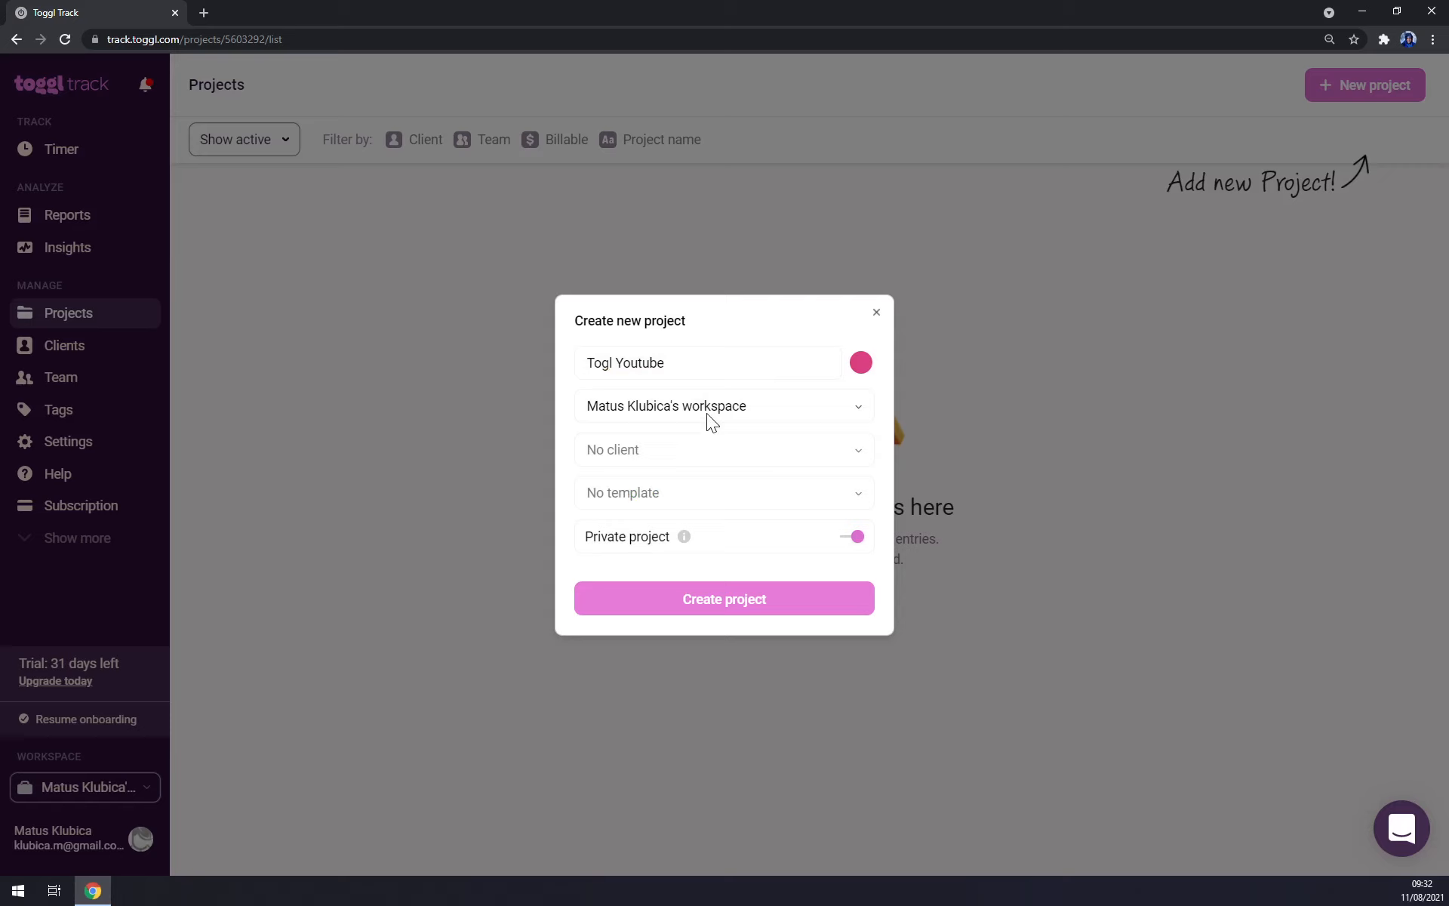
Assign the second listed client to the new project and leave it without a template
{"action": "left_click", "coordinate": [657, 445]}
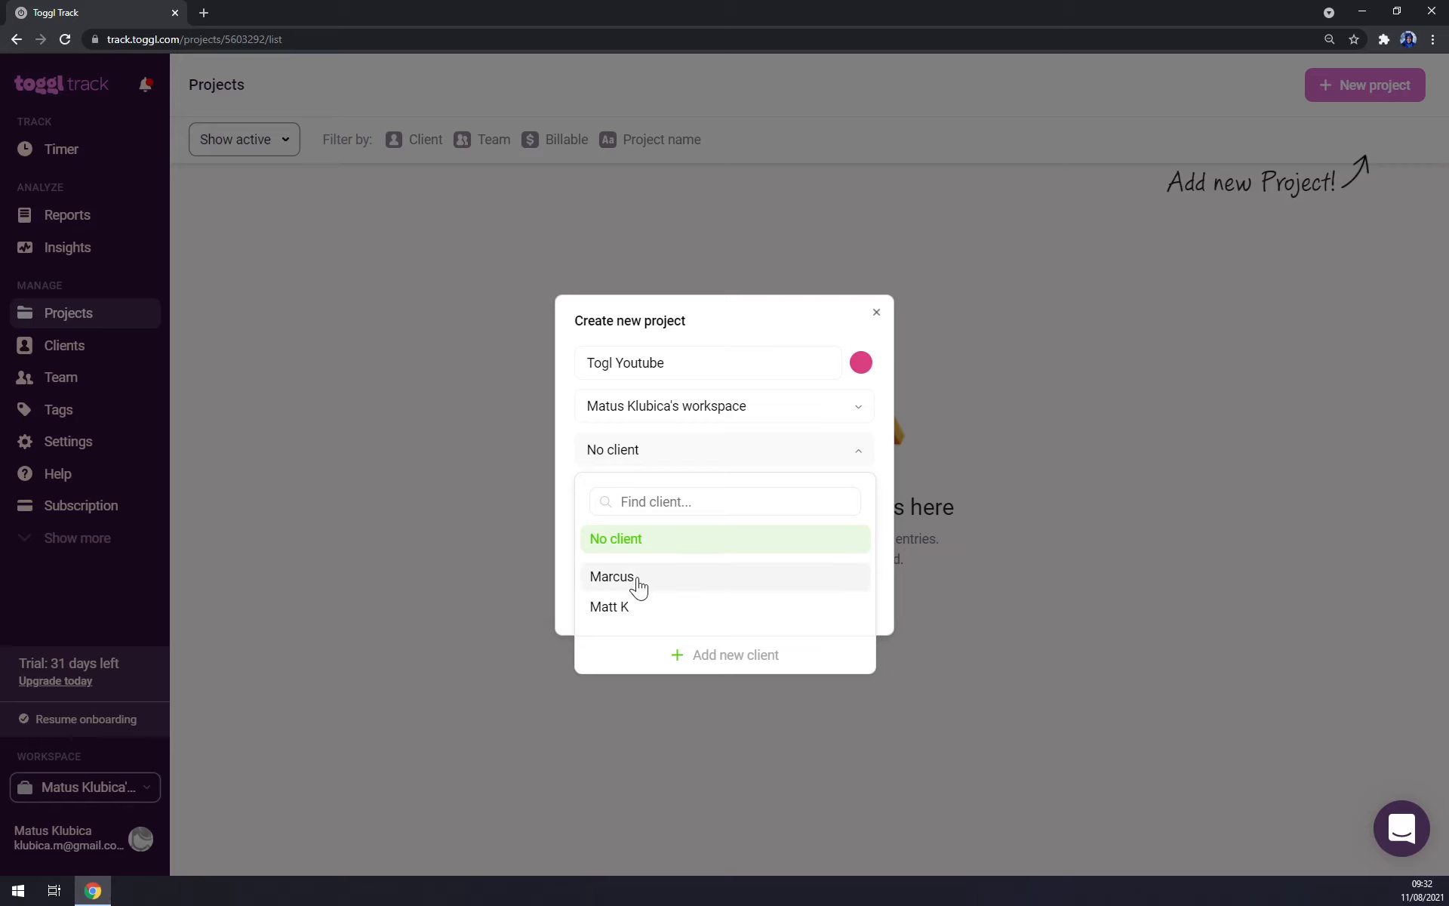
{"action": "left_click", "coordinate": [651, 614]}
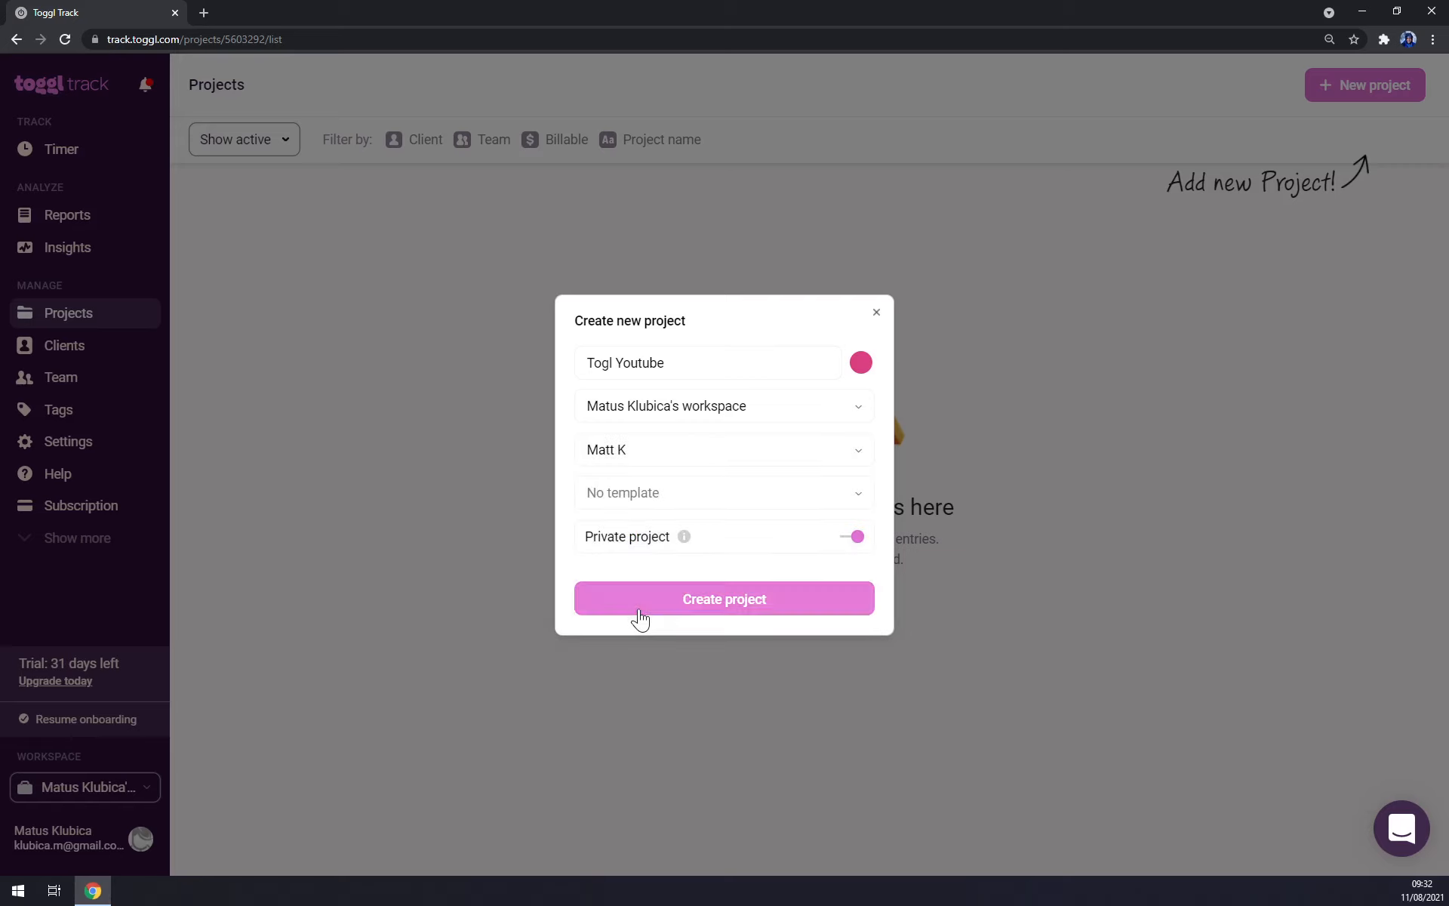
{"action": "left_click", "coordinate": [646, 504]}
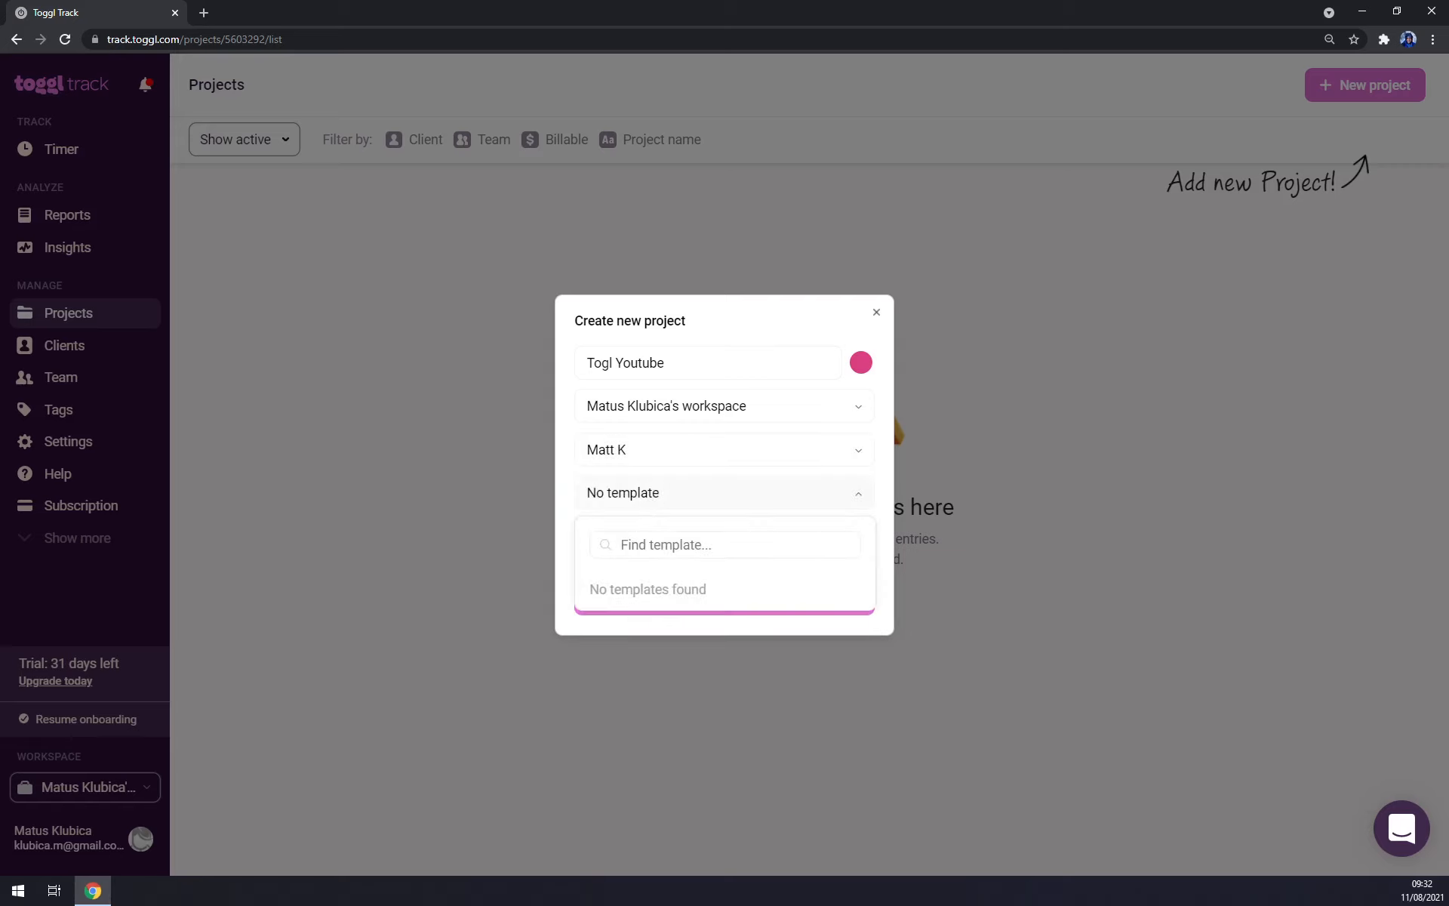
{"action": "left_click", "coordinate": [646, 506]}
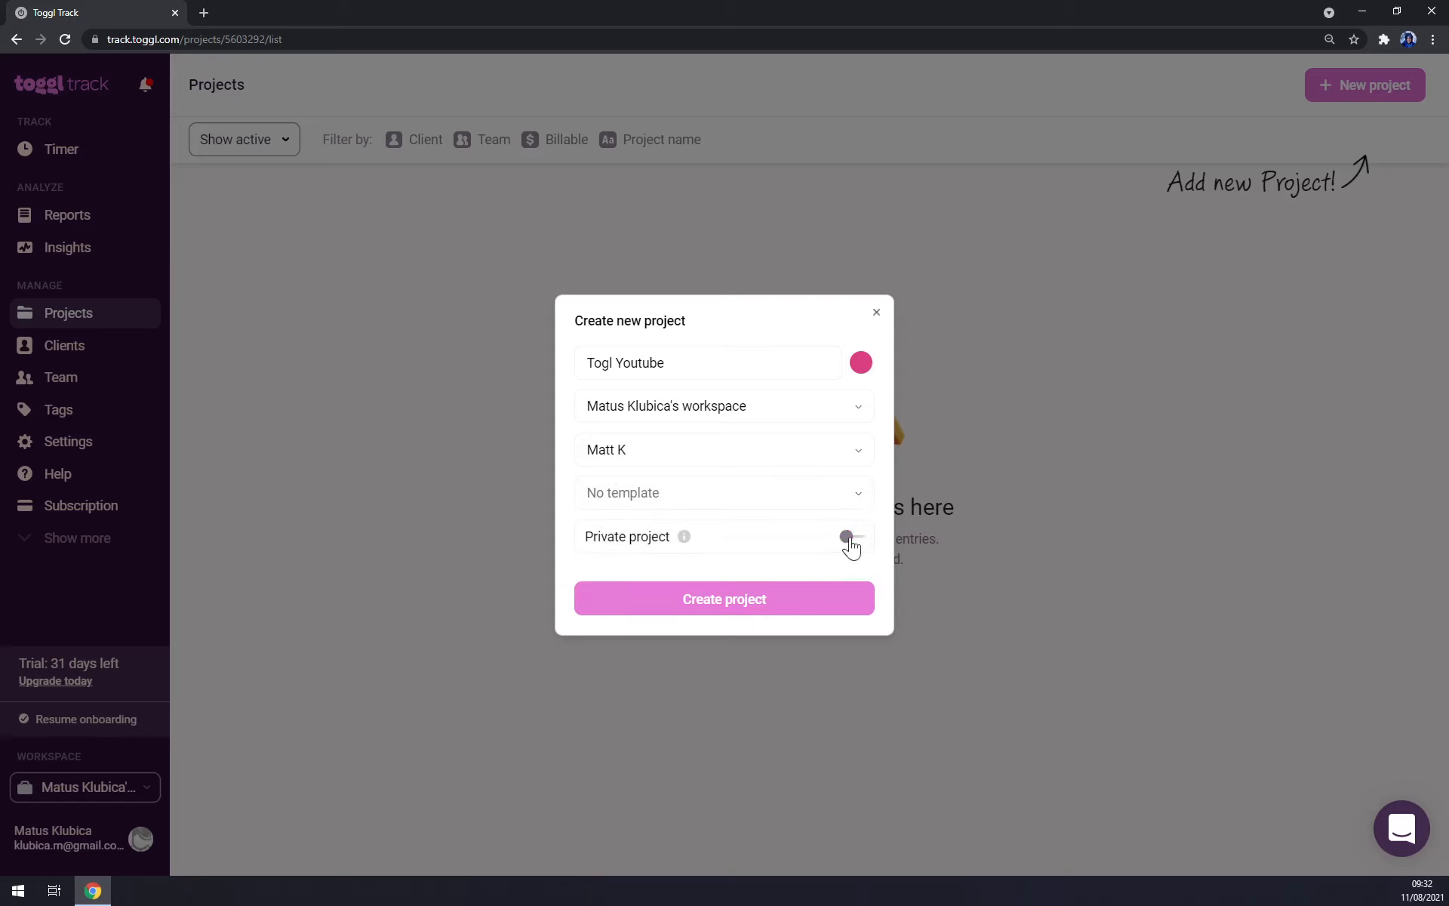
Set the project's color to blue and create the project
{"action": "left_click", "coordinate": [861, 363]}
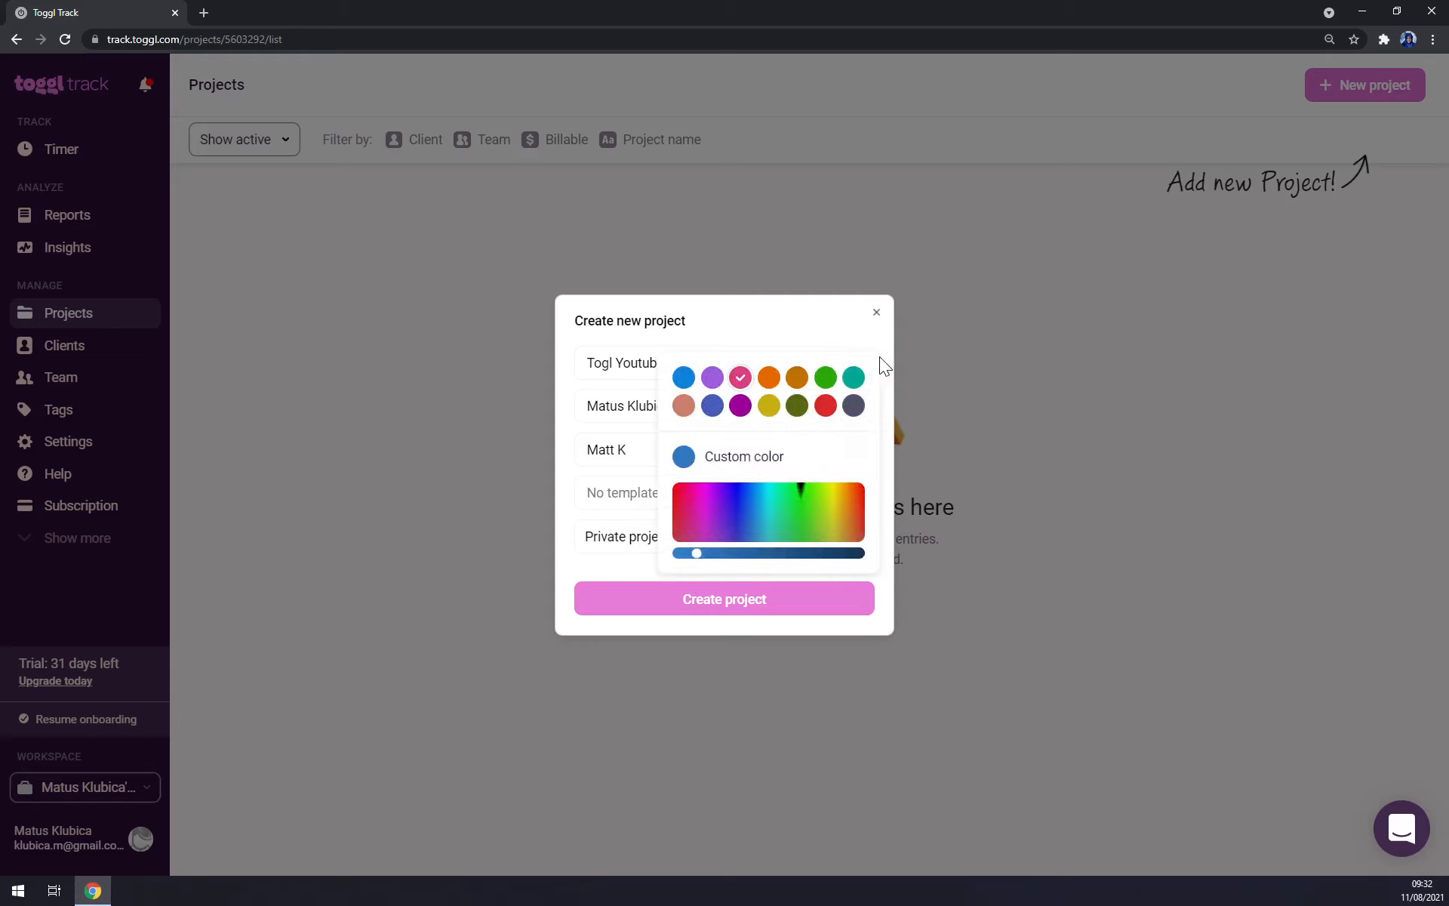
{"action": "left_click", "coordinate": [683, 377]}
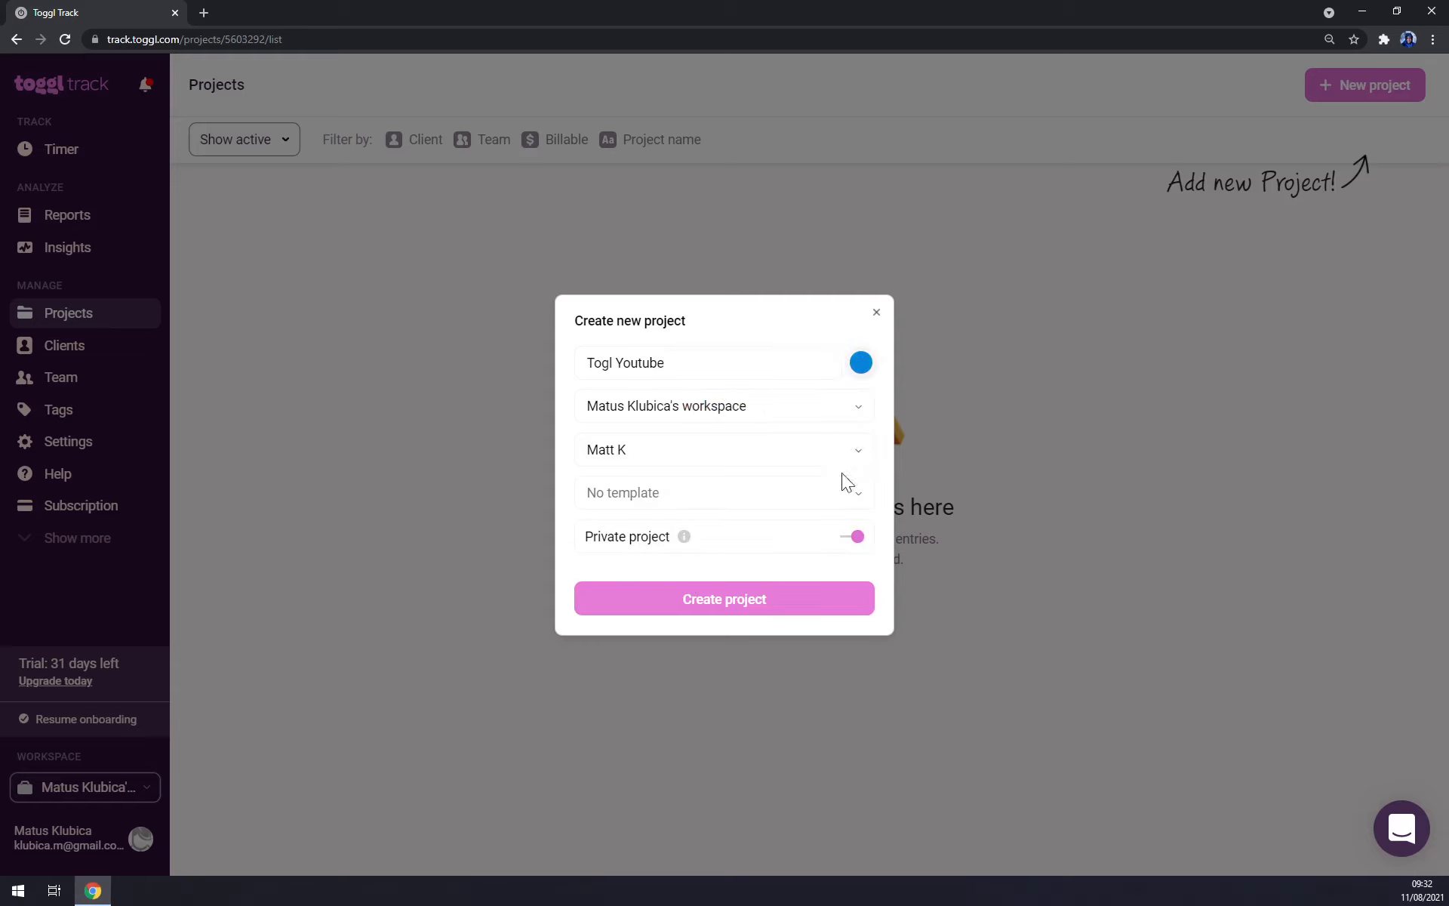
{"action": "left_click", "coordinate": [733, 604]}
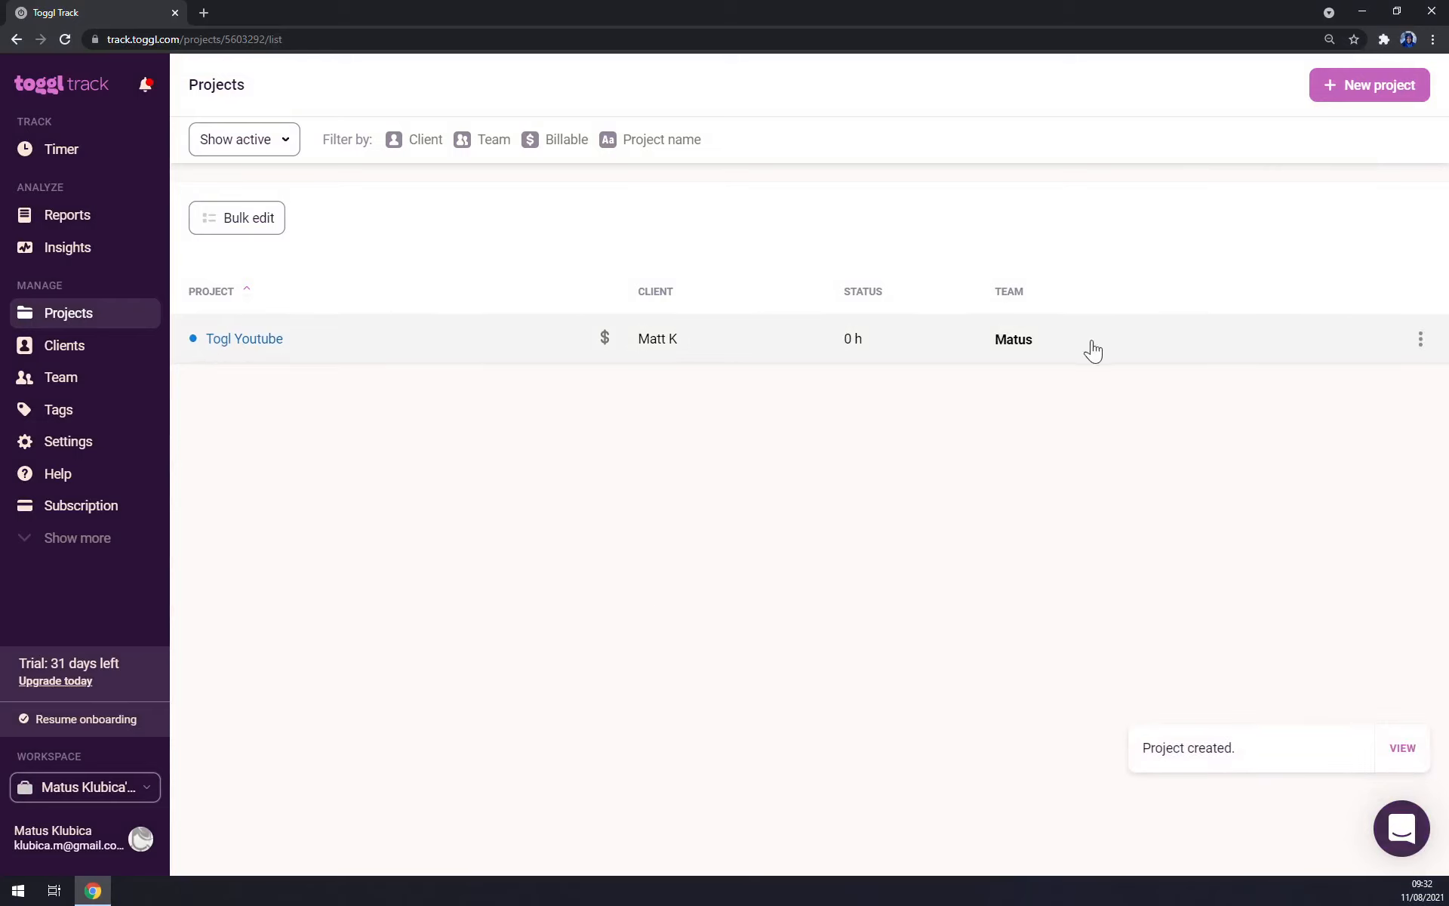
Open the Togl Youtube project's dashboard and look over its forecast, clocked hours and earnings
{"action": "left_click", "coordinate": [1420, 344]}
{"action": "left_click", "coordinate": [857, 447]}
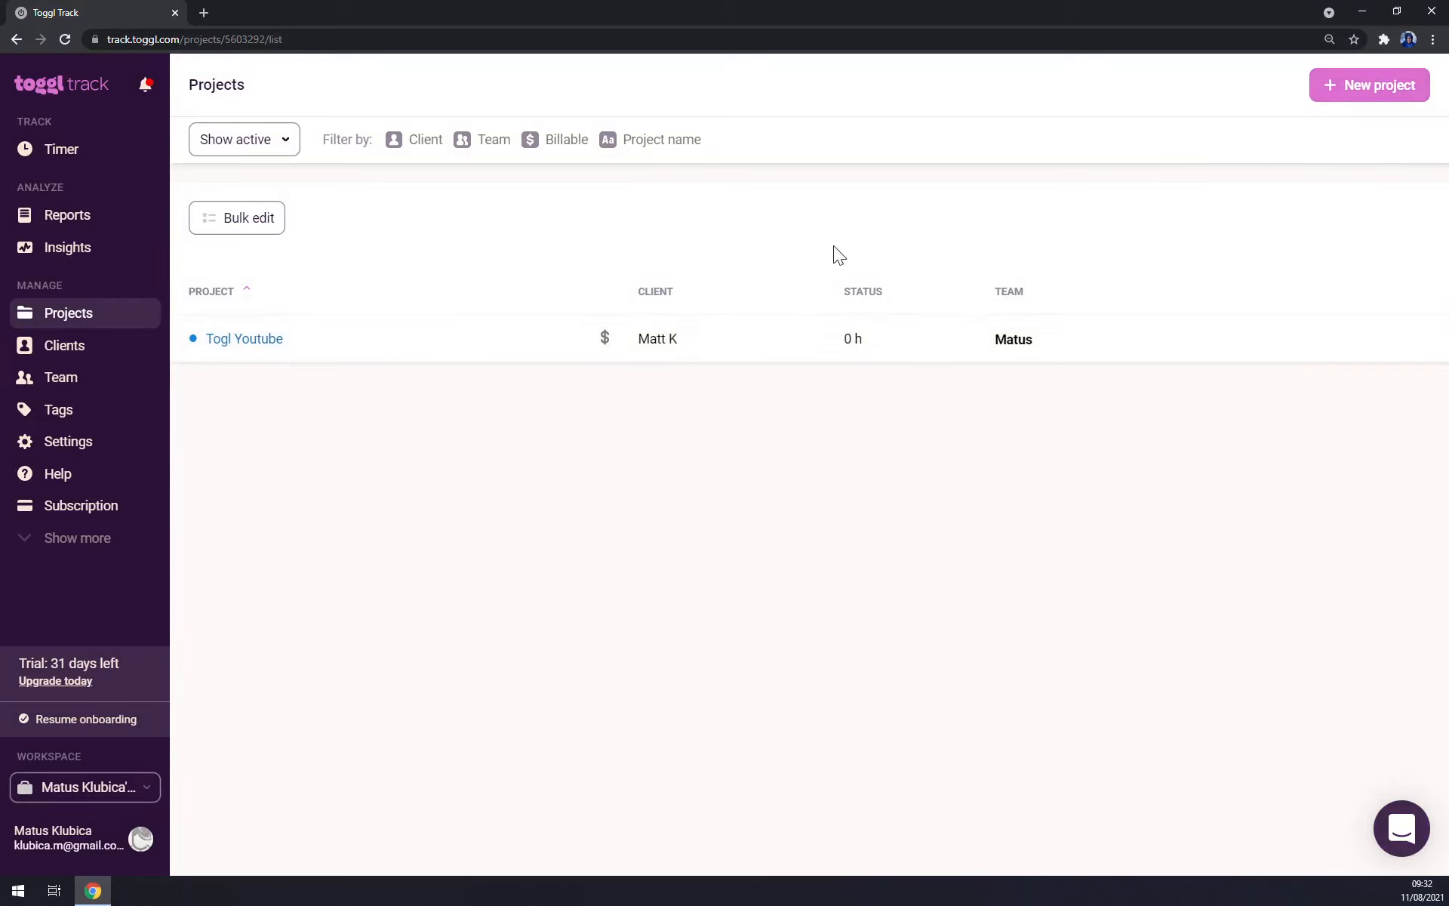
{"action": "left_click", "coordinate": [610, 351]}
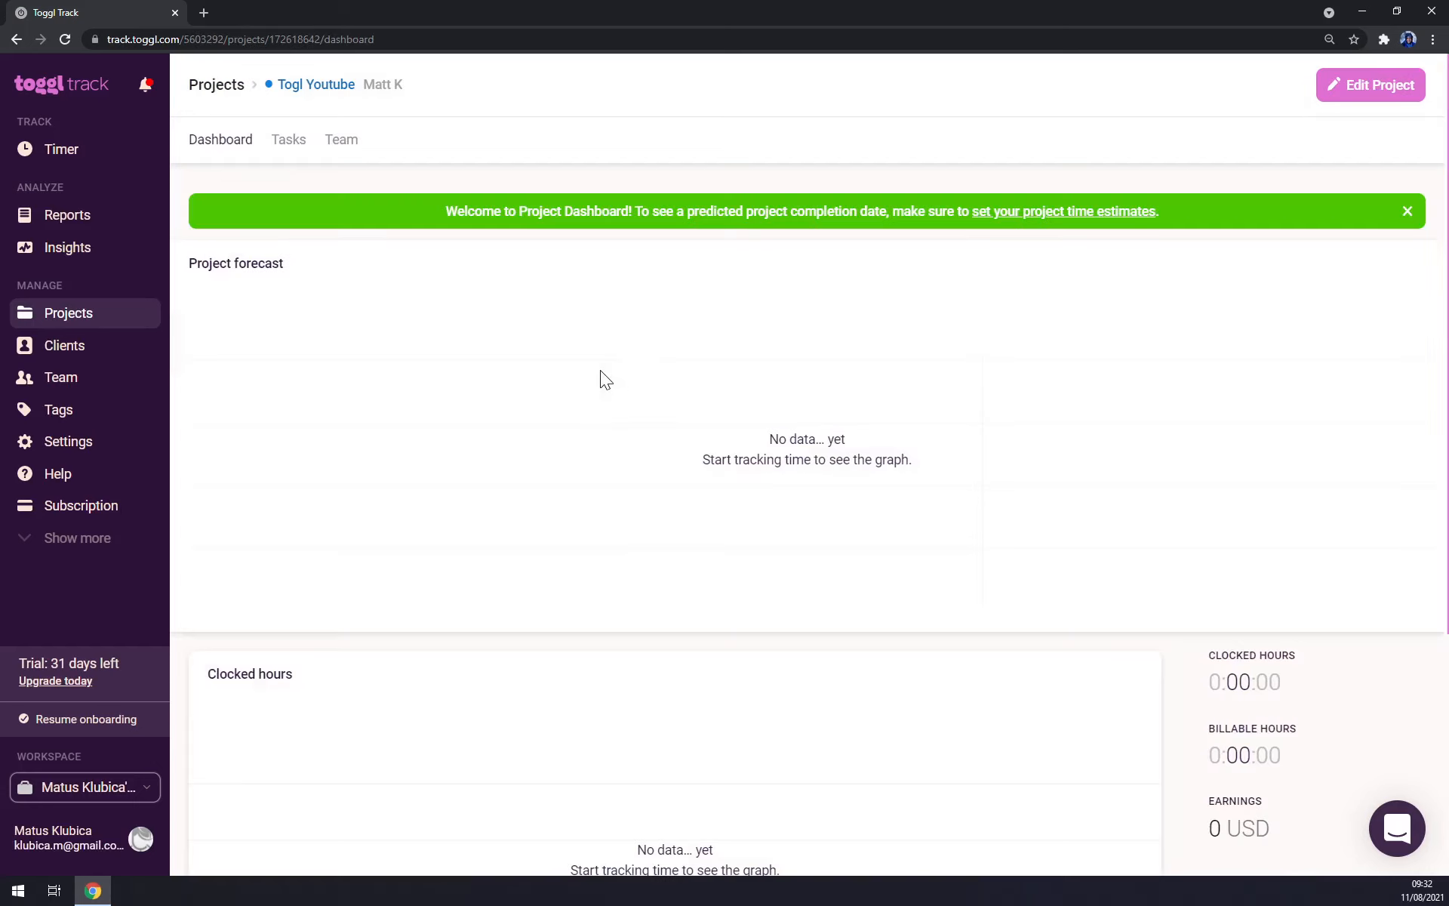
{"action": "scroll", "coordinate": [845, 645], "scroll_direction": "down", "scroll_amount": 5}
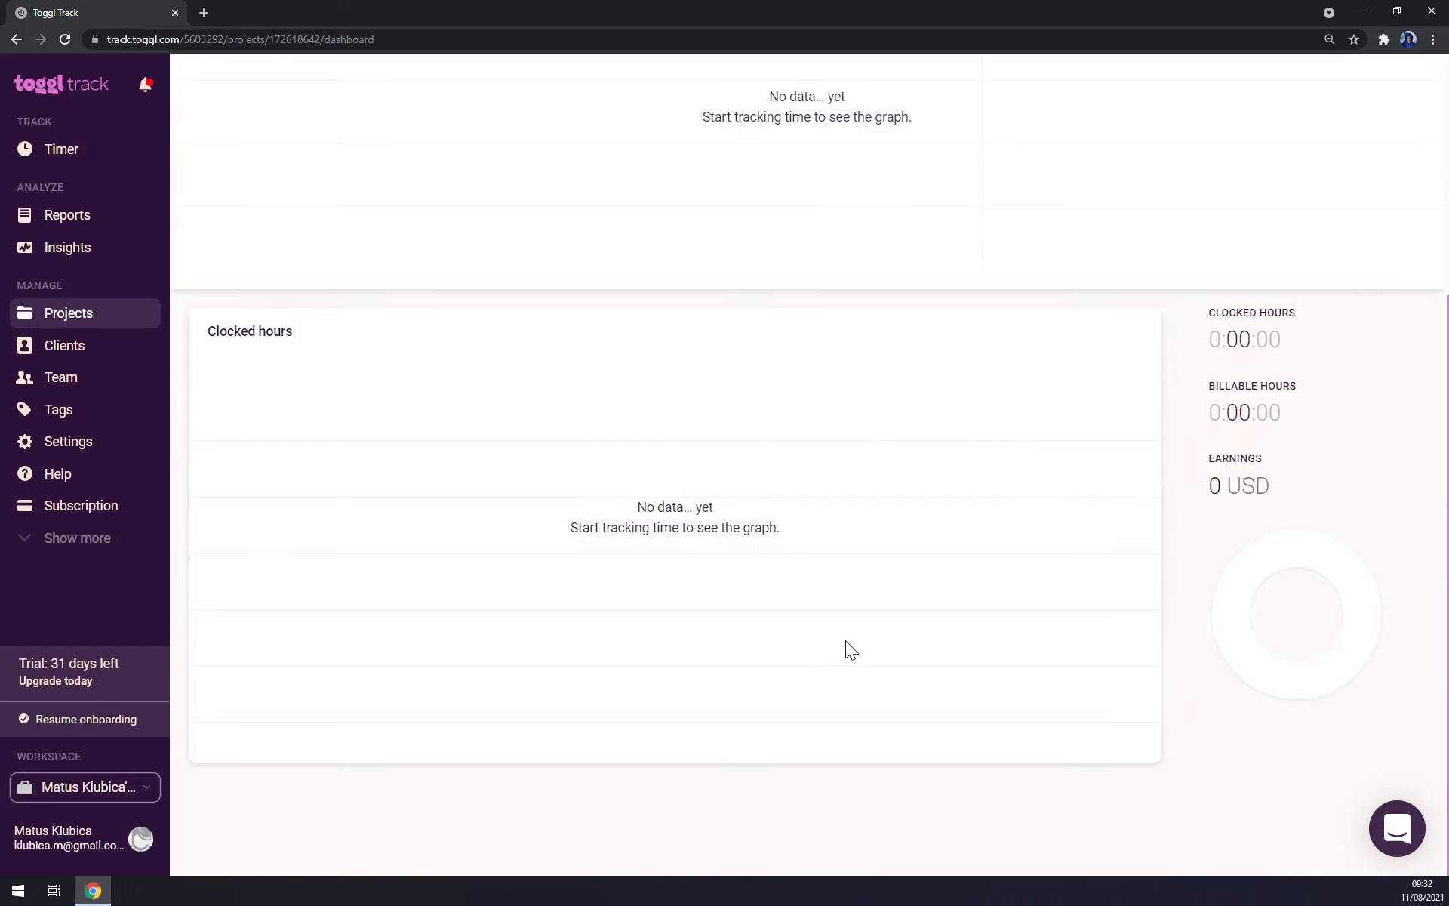
{"action": "scroll", "coordinate": [845, 638], "scroll_direction": "up", "scroll_amount": 5}
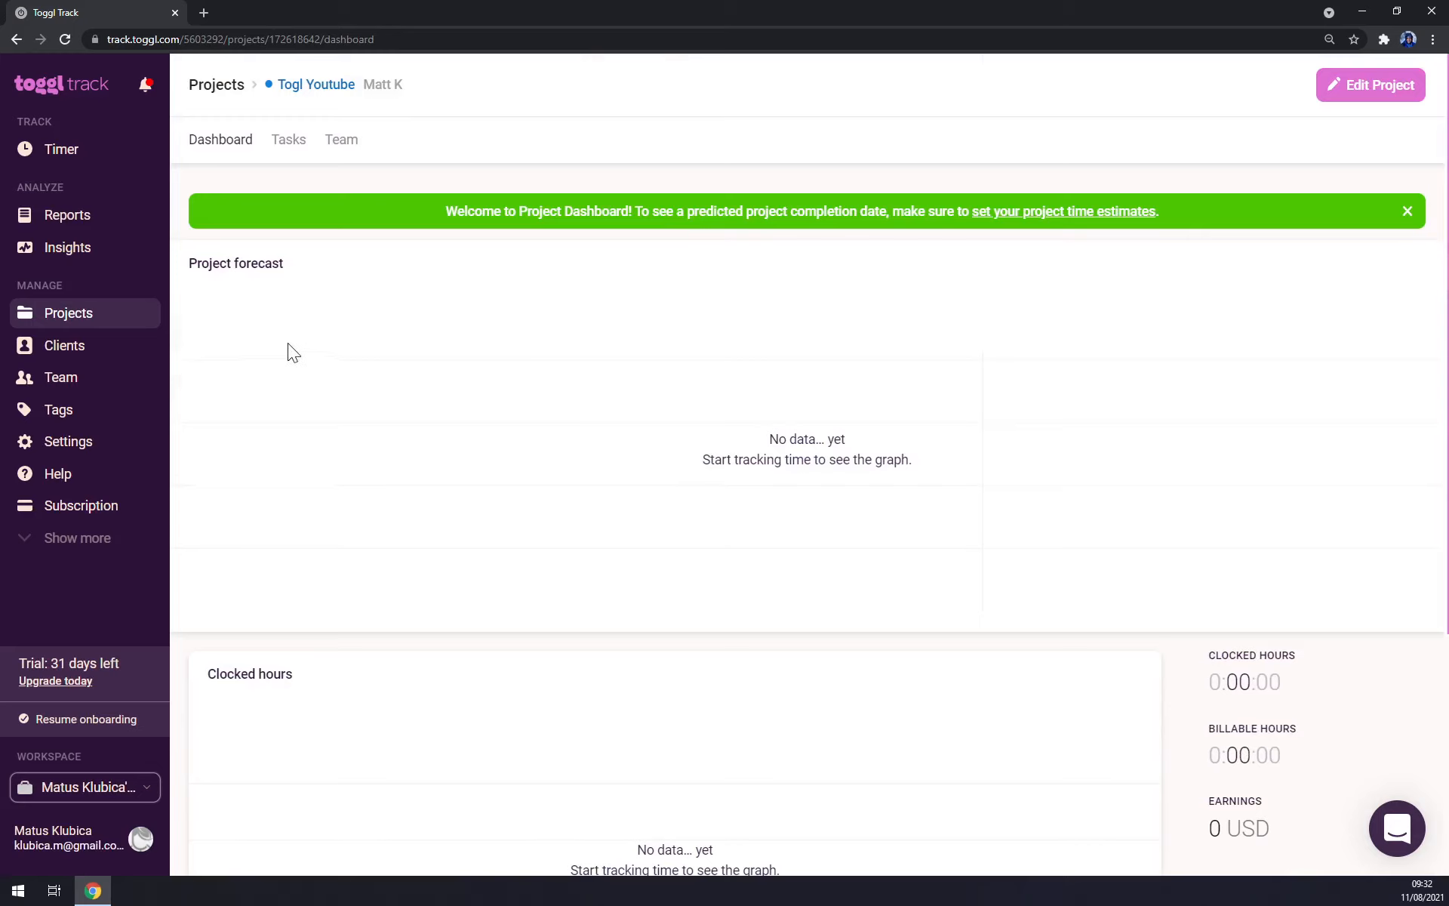
Start another new project on the Projects page and name it Youtube Tutorial
{"action": "left_click", "coordinate": [87, 317]}
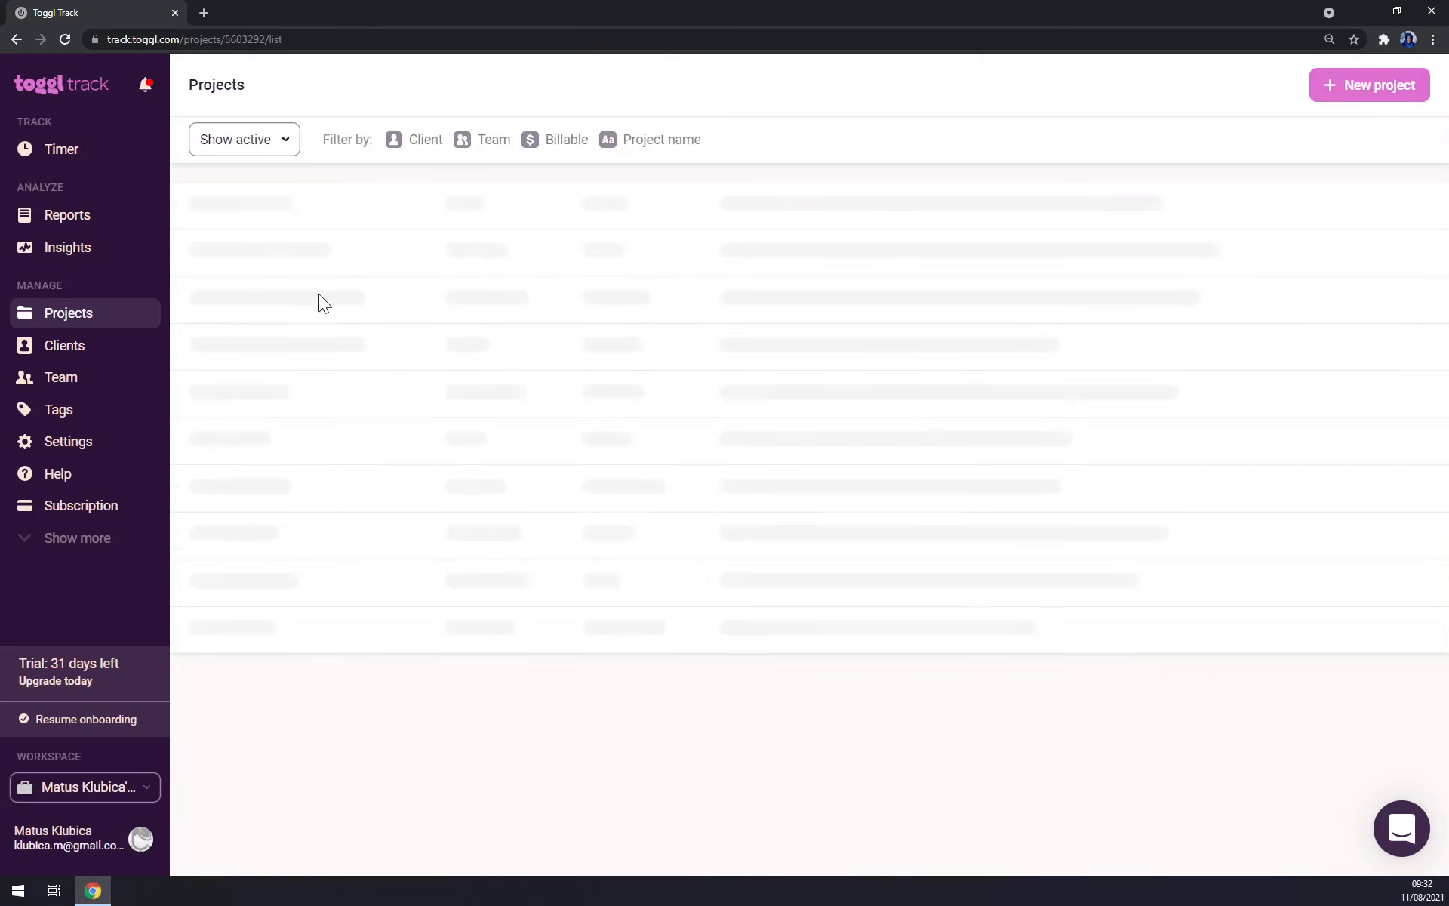
{"action": "left_click", "coordinate": [1355, 92]}
{"action": "left_click", "coordinate": [597, 365]}
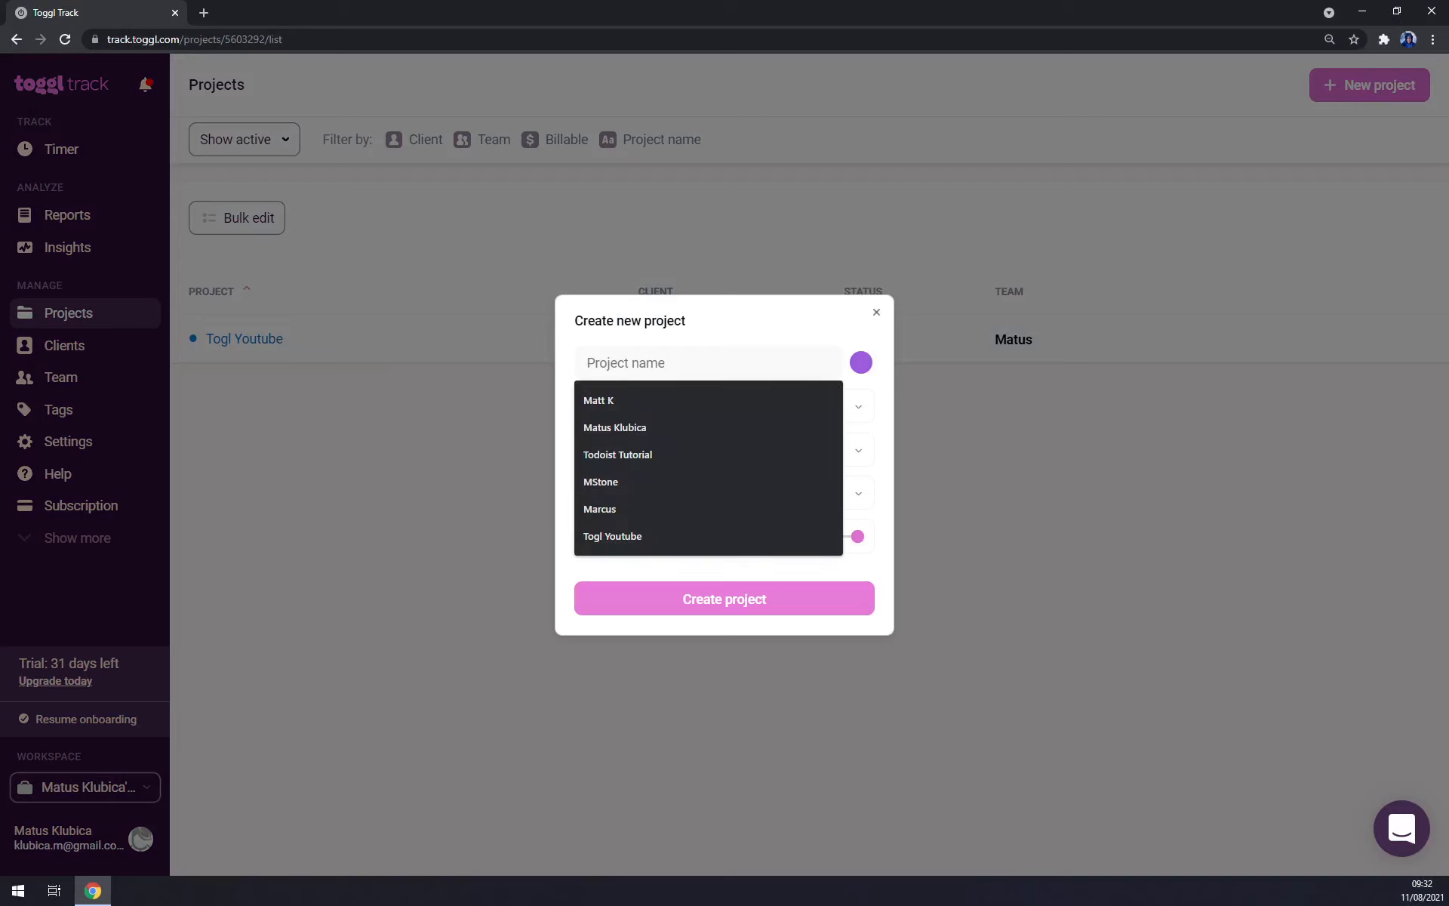
{"action": "type", "text": "Youtube"}
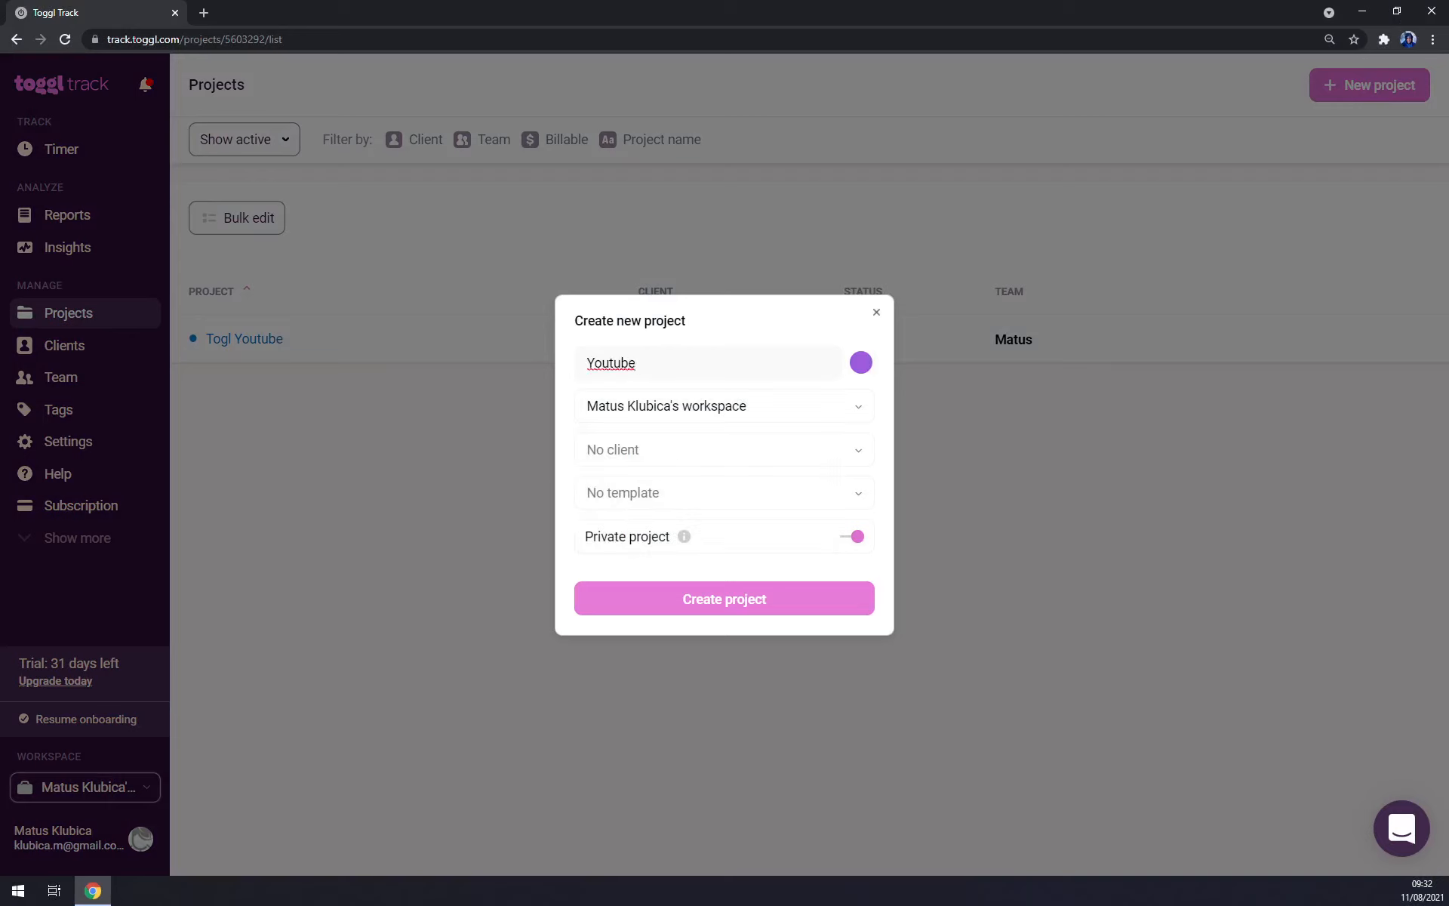
{"action": "type", "text": " Tutorial"}
Give the Youtube Tutorial project the pink color and the first listed client, and create it
{"action": "left_click", "coordinate": [866, 365]}
{"action": "left_click", "coordinate": [739, 377]}
{"action": "left_click", "coordinate": [649, 454]}
{"action": "left_click", "coordinate": [628, 583]}
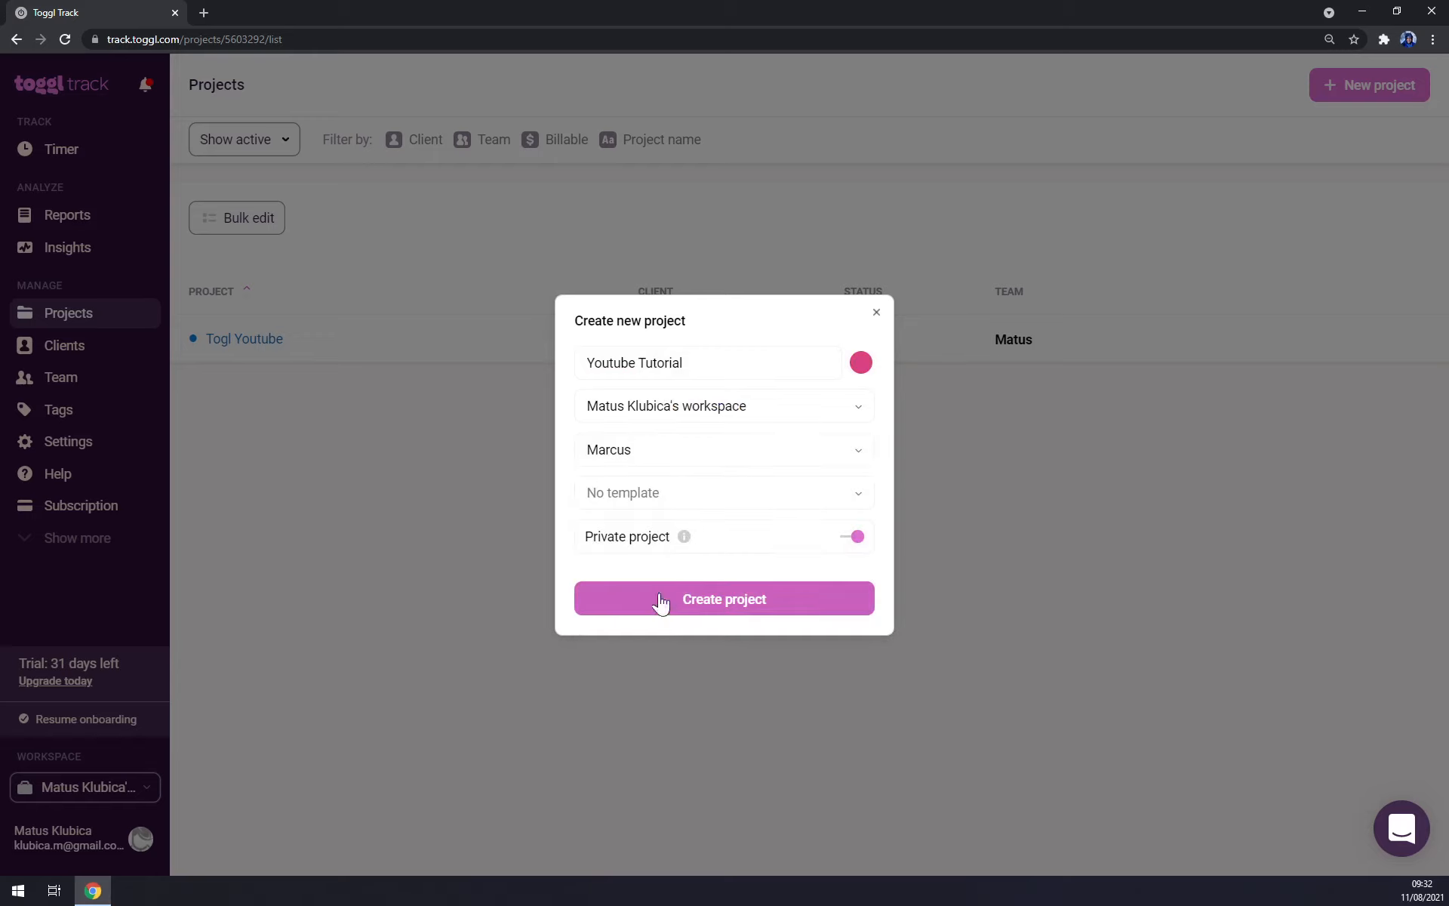
{"action": "left_click", "coordinate": [676, 606]}
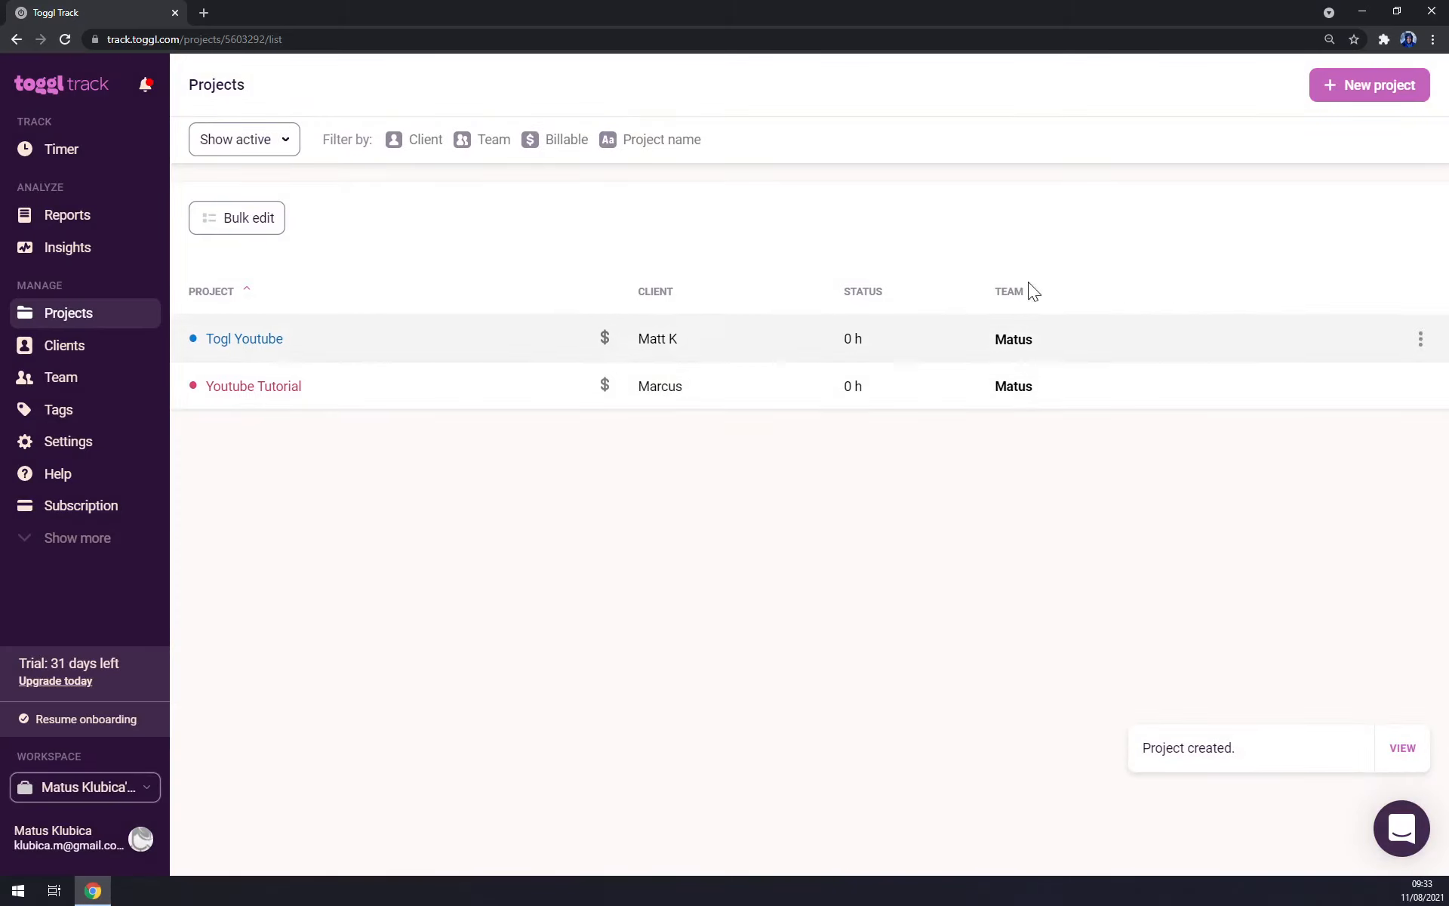
Start tracking time on the Timer page for the Togl Youtube project
{"action": "left_click", "coordinate": [86, 157]}
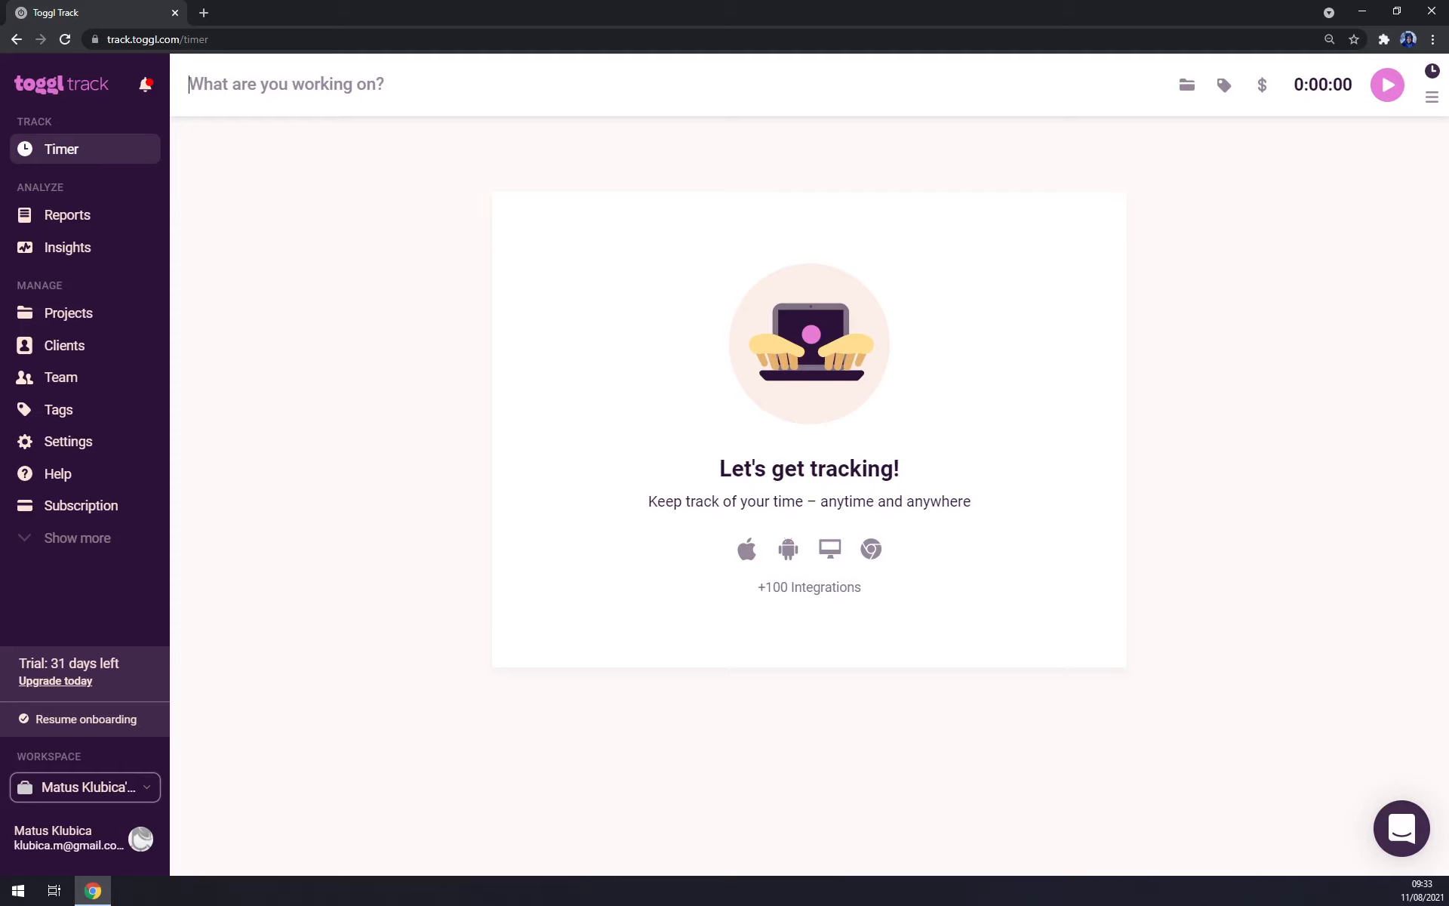
{"action": "type", "text": "Togl Yout"}
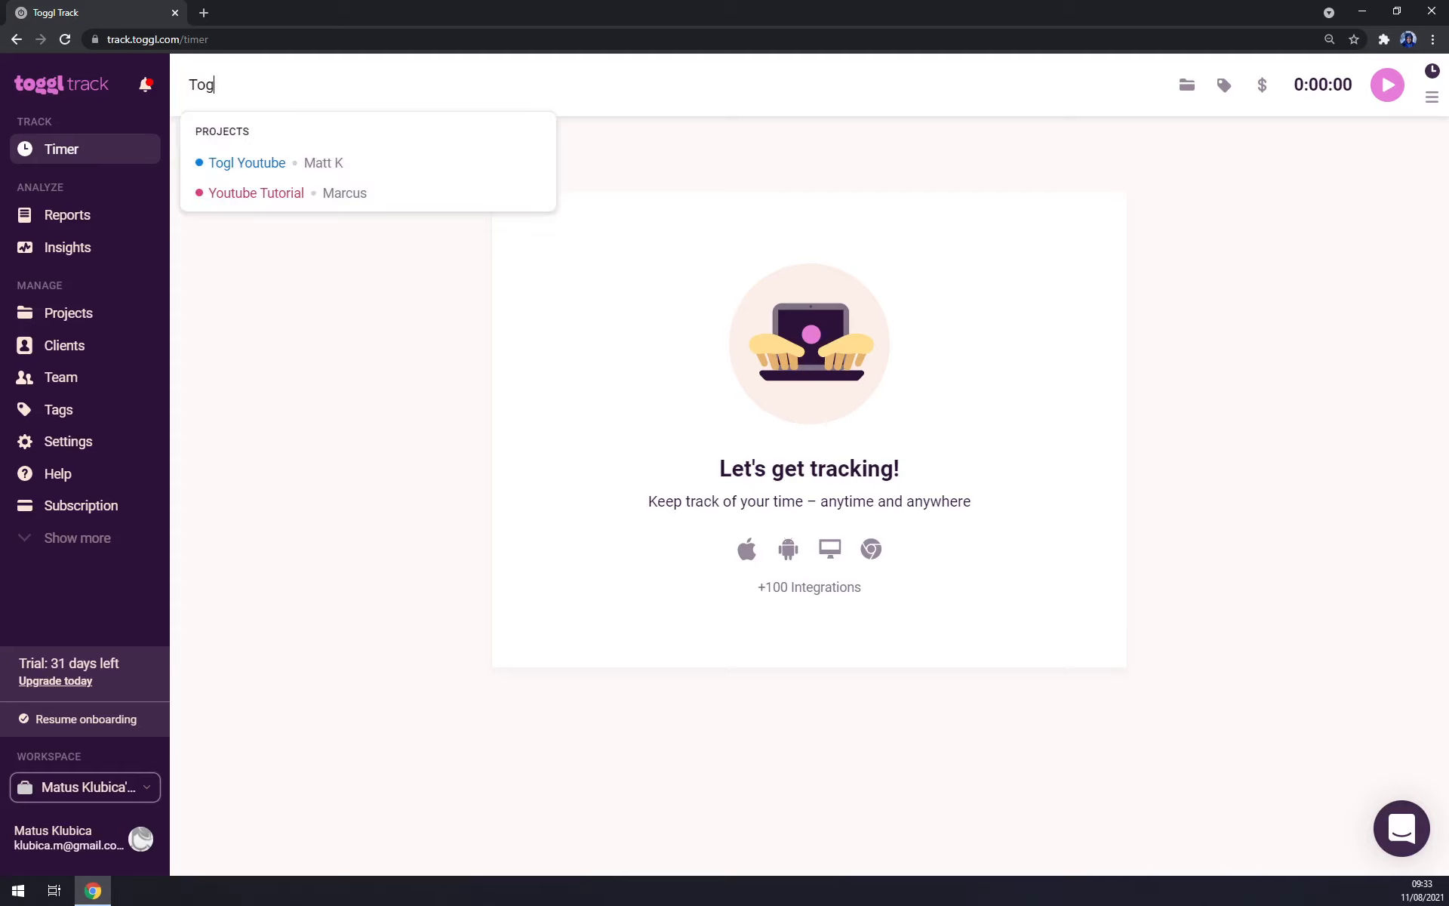
{"action": "left_click", "coordinate": [365, 178]}
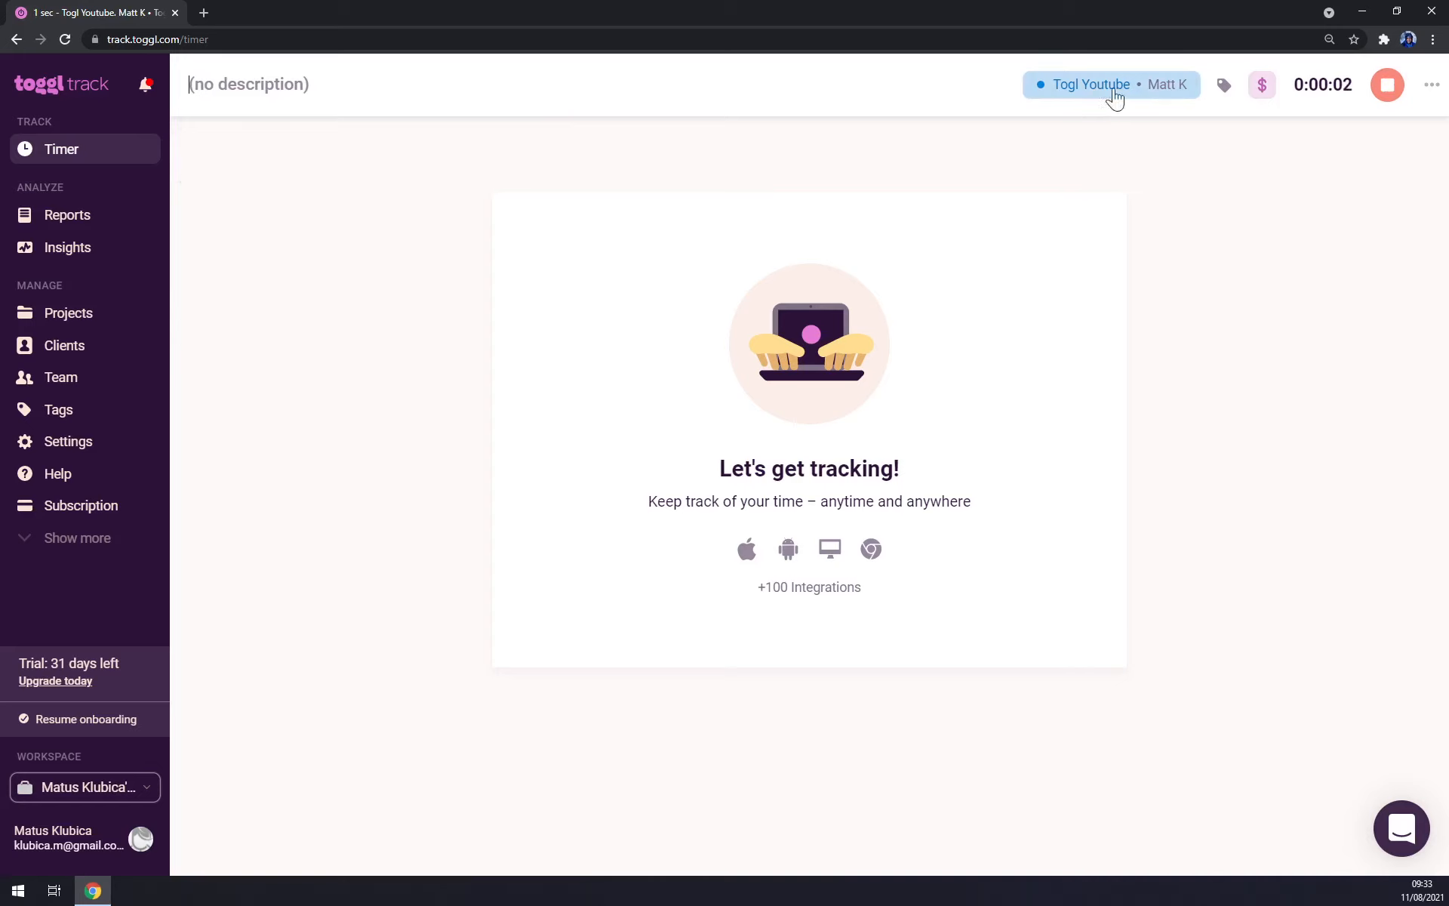
View the running entry's tag options and switch the entry to non-billable and back to billable
{"action": "left_click", "coordinate": [1226, 89]}
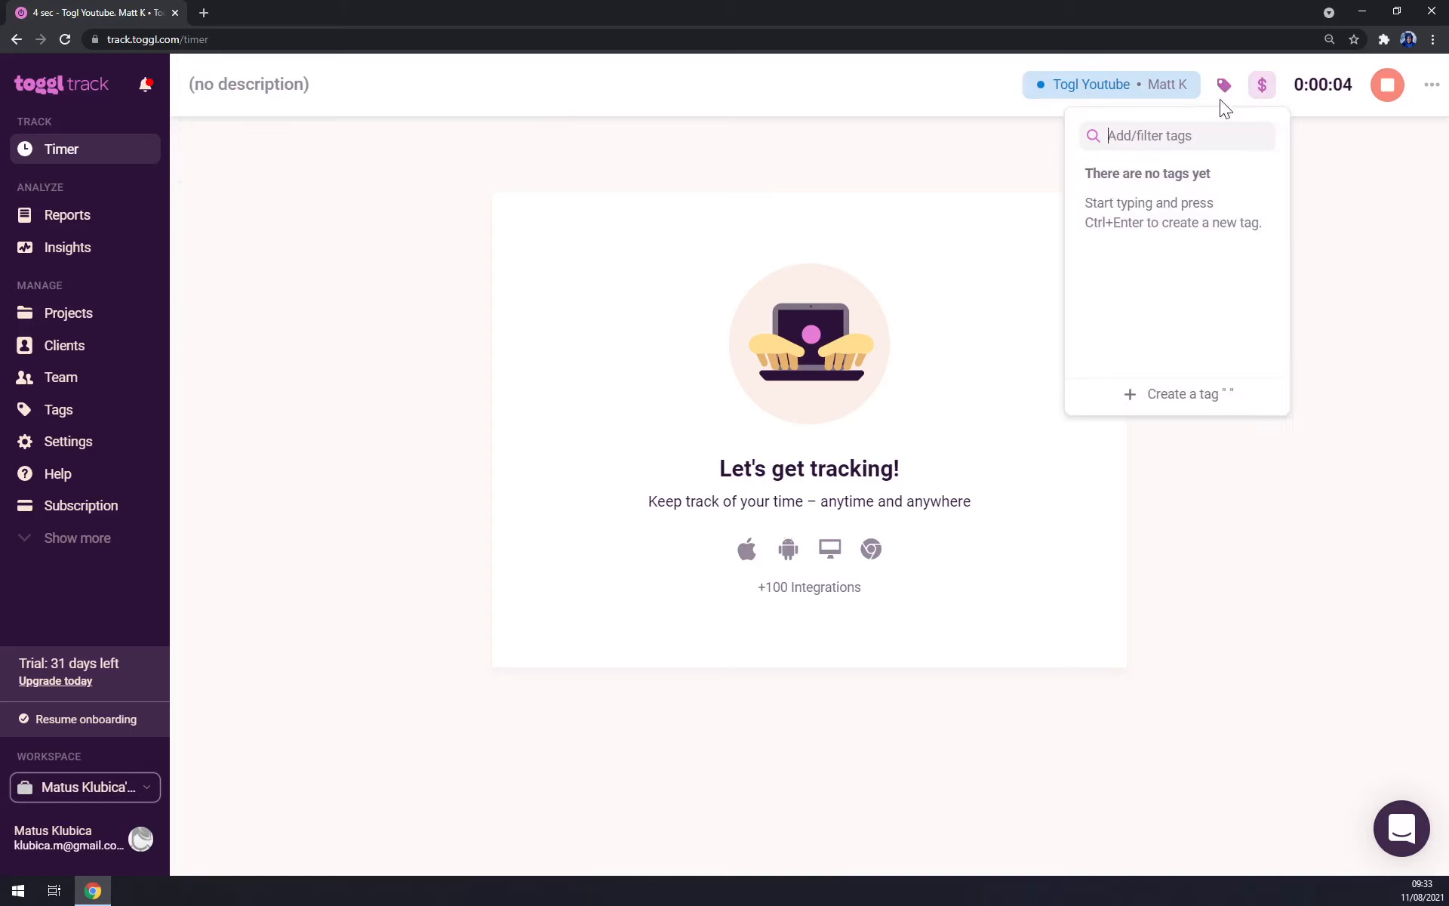
{"action": "left_click", "coordinate": [1330, 151]}
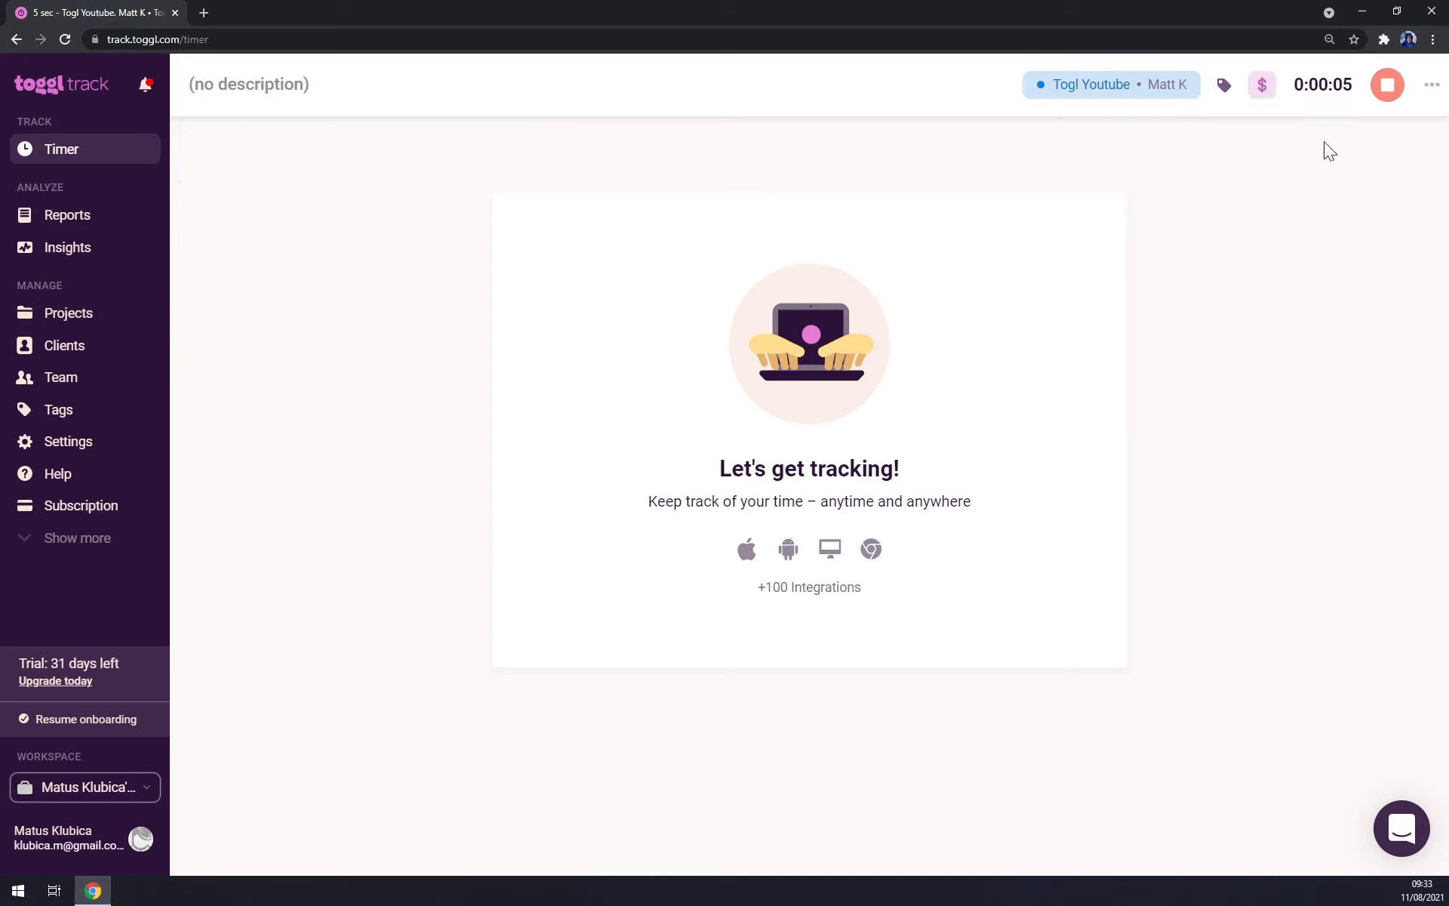
{"action": "left_click", "coordinate": [1260, 89]}
{"action": "left_click", "coordinate": [1263, 91]}
Describe the running time entry as "11.8." and stop the timer
{"action": "type", "text": "11.8"}
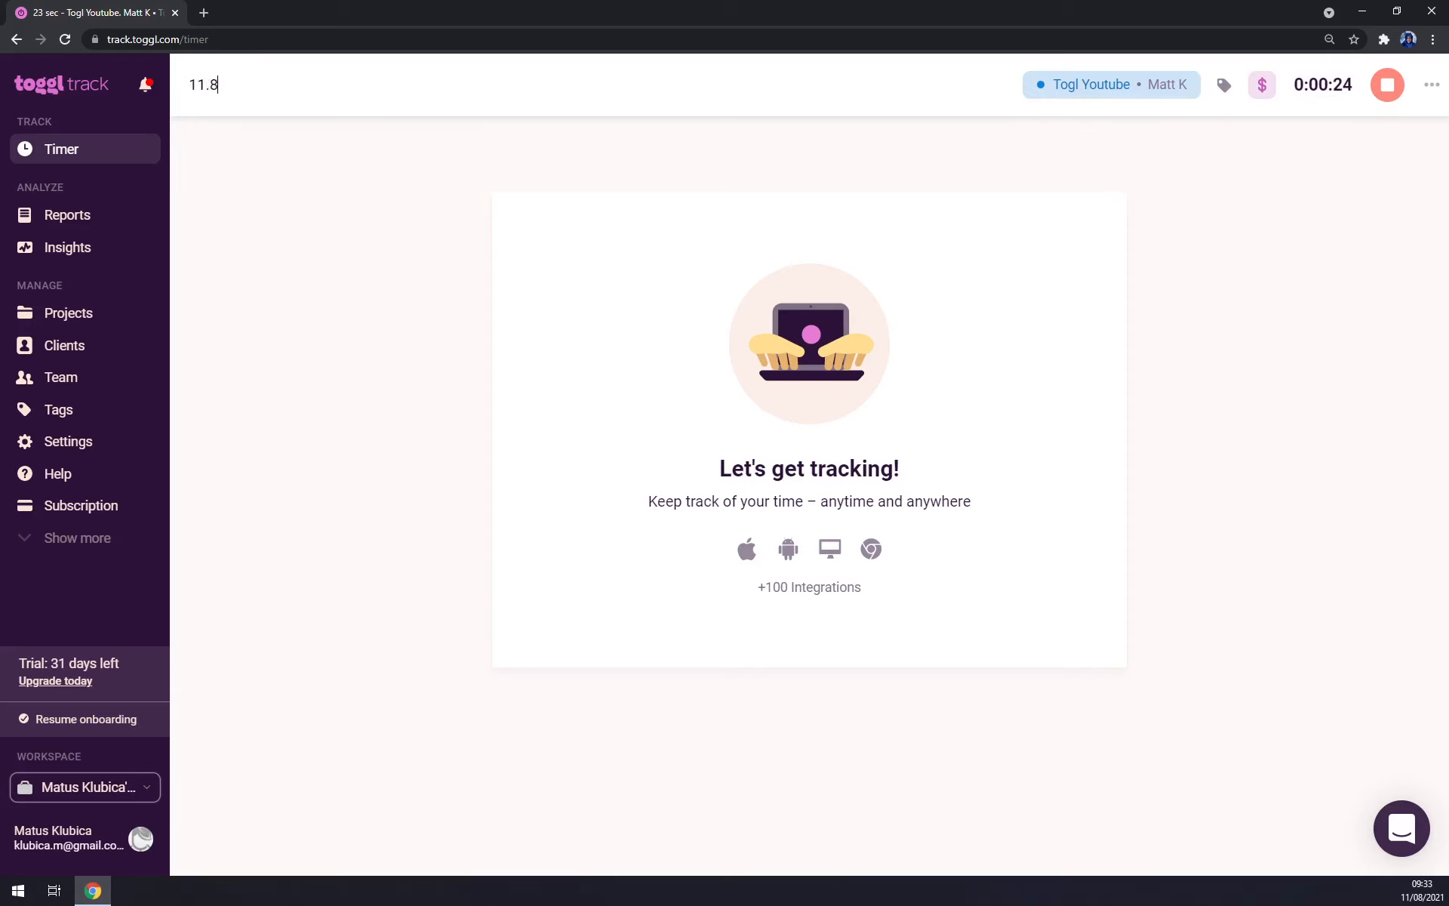
{"action": "type", "text": "."}
{"action": "left_click", "coordinate": [1396, 95]}
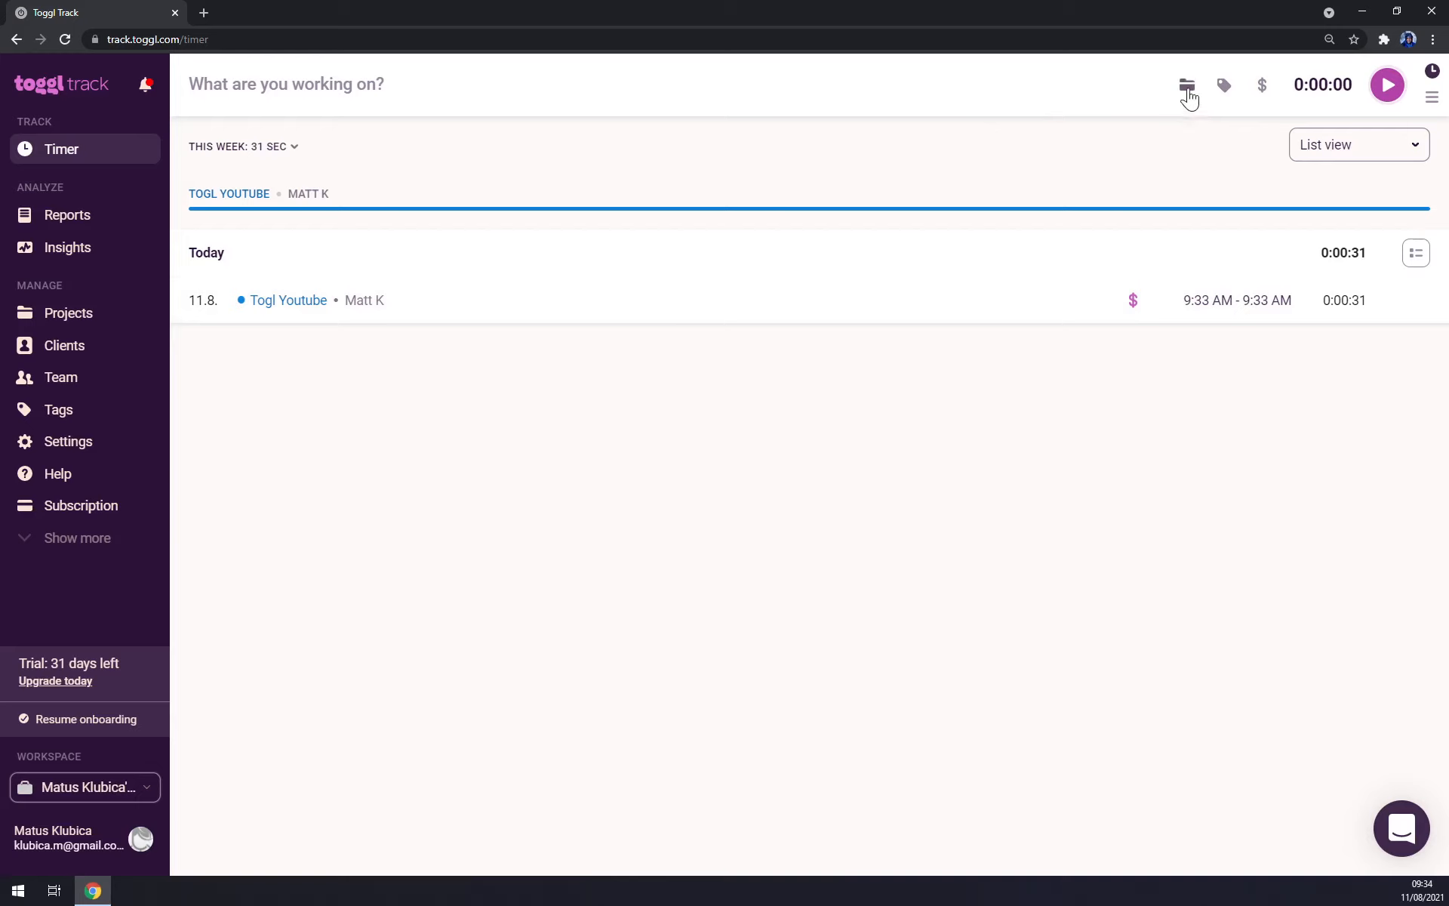
Start a second time entry for the Togl Youtube project, without a description
{"action": "left_click", "coordinate": [191, 84]}
{"action": "type", "text": "togl"}
{"action": "left_click", "coordinate": [521, 151]}
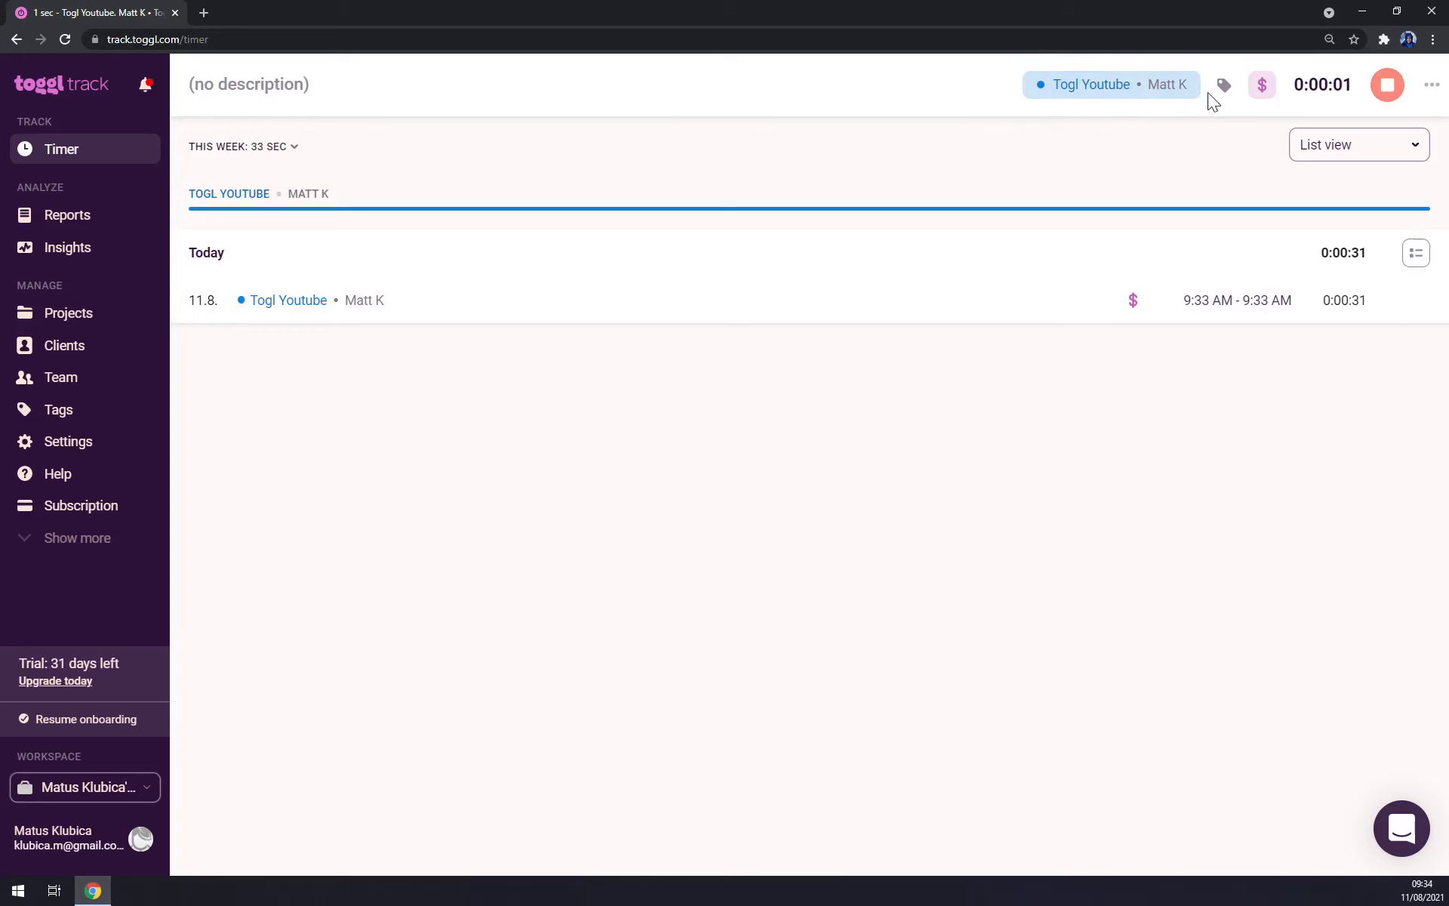
Add the running Togl Youtube entry to favorites and stop time tracking
{"action": "left_click", "coordinate": [1432, 84]}
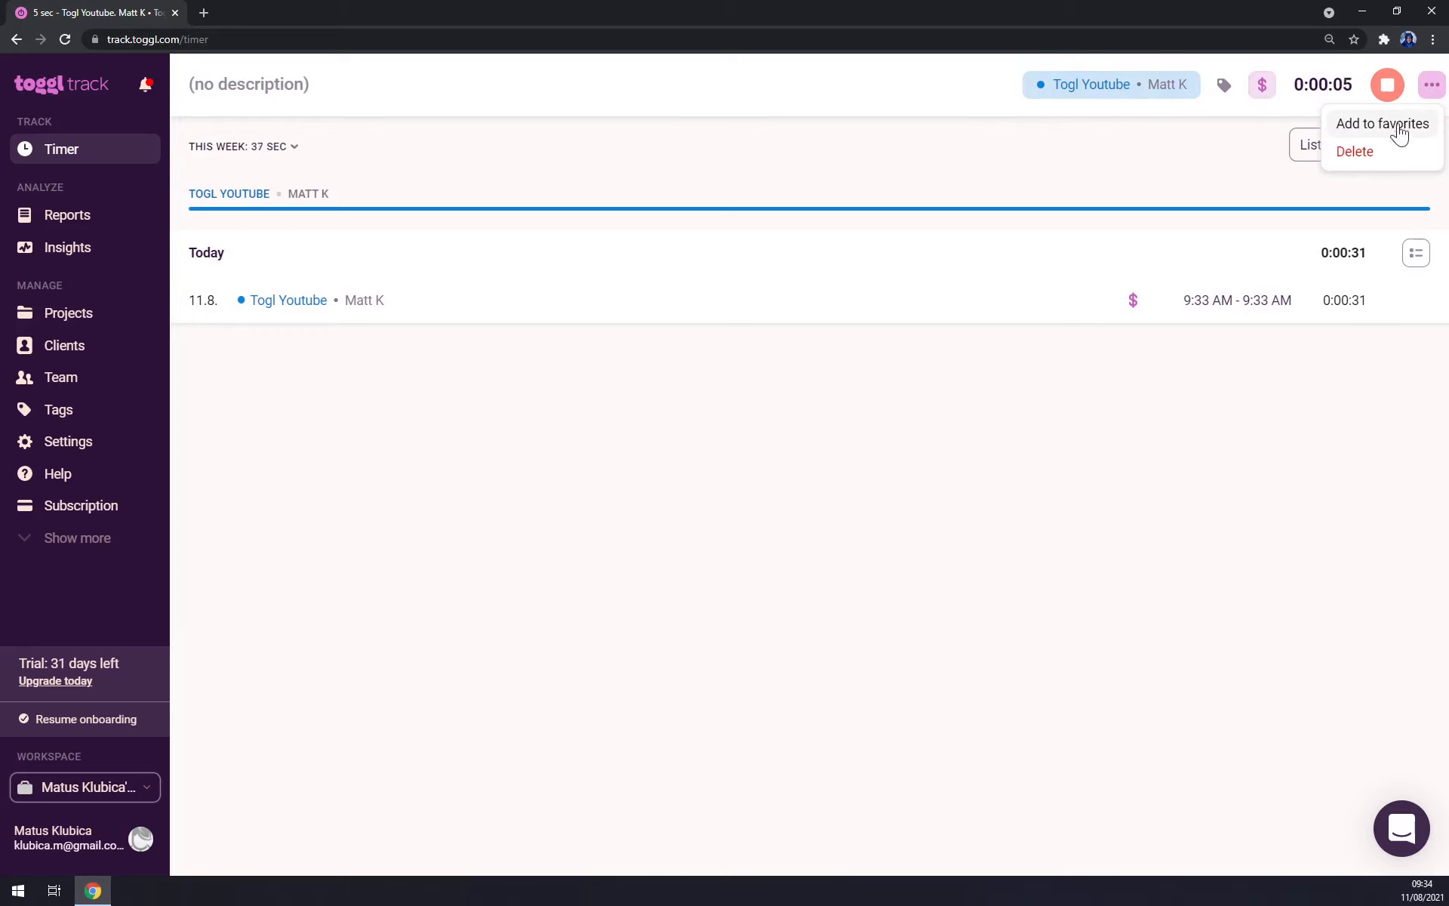
{"action": "left_click", "coordinate": [1415, 123]}
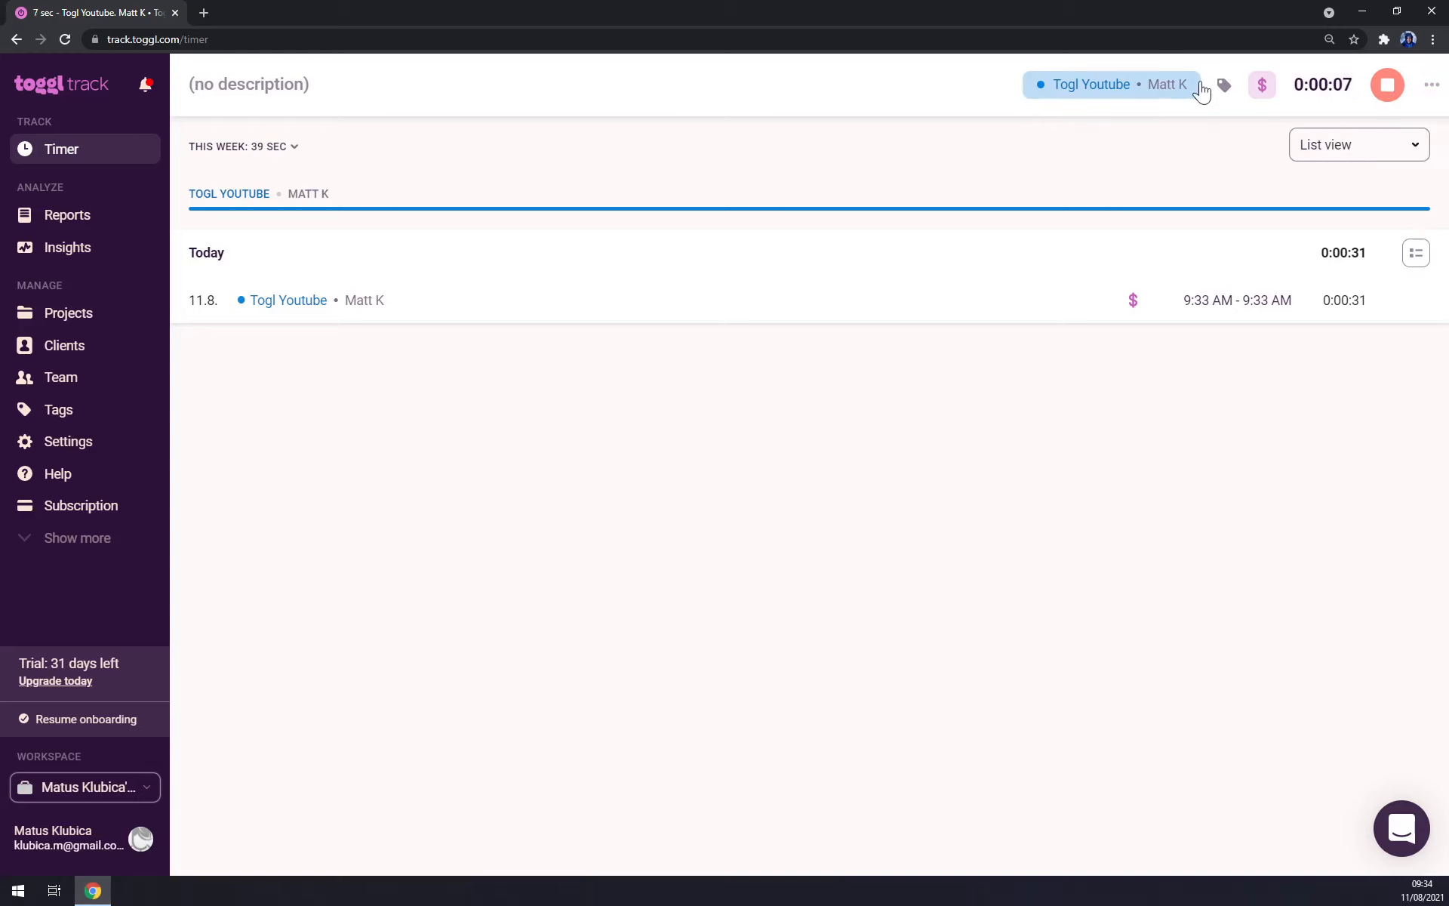
{"action": "left_click", "coordinate": [1377, 95]}
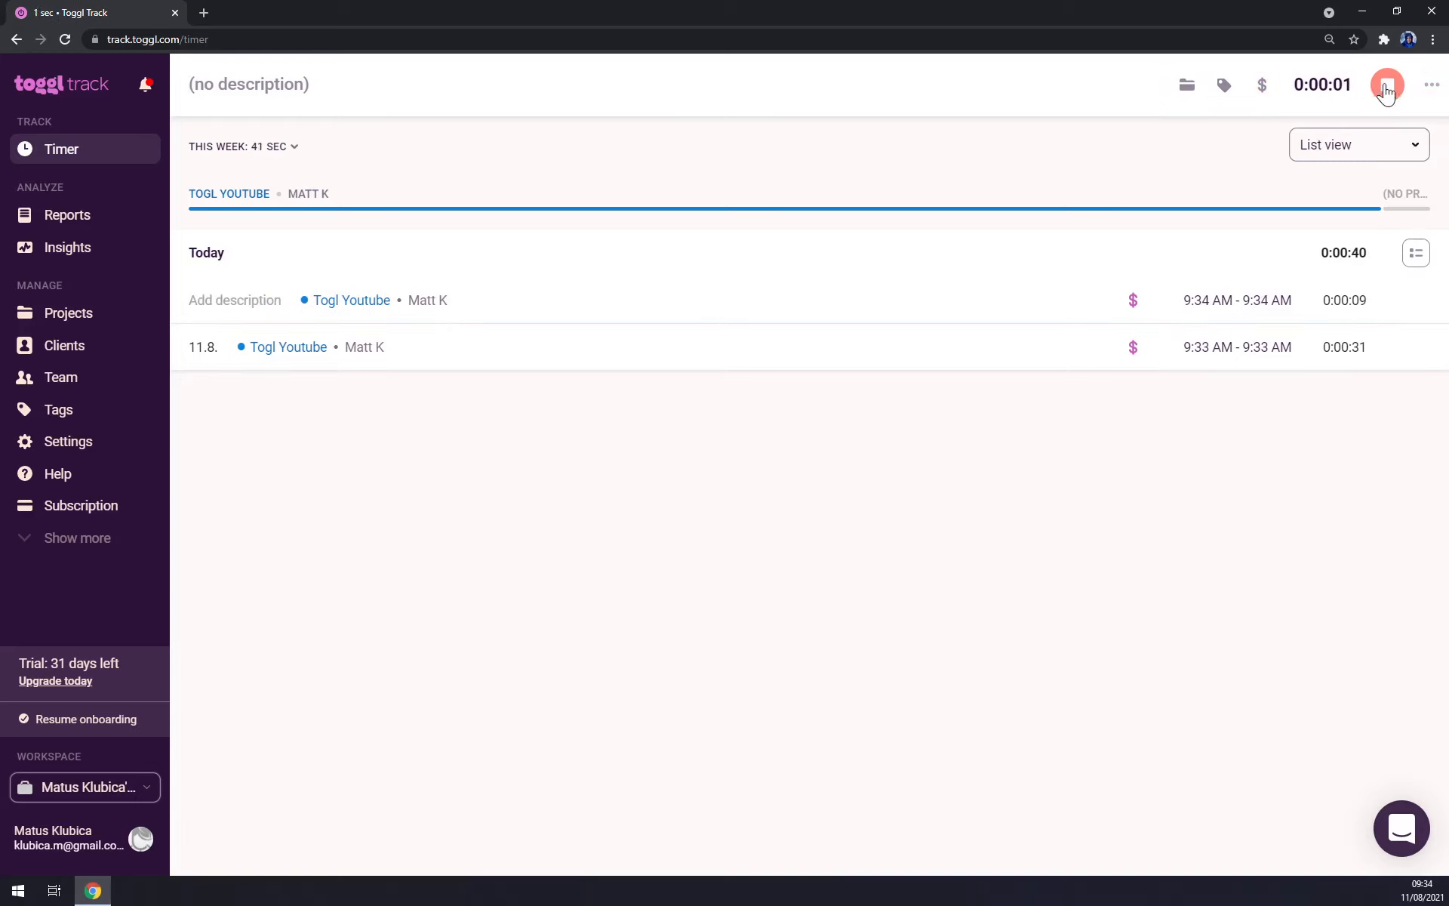
{"action": "left_click", "coordinate": [1387, 86]}
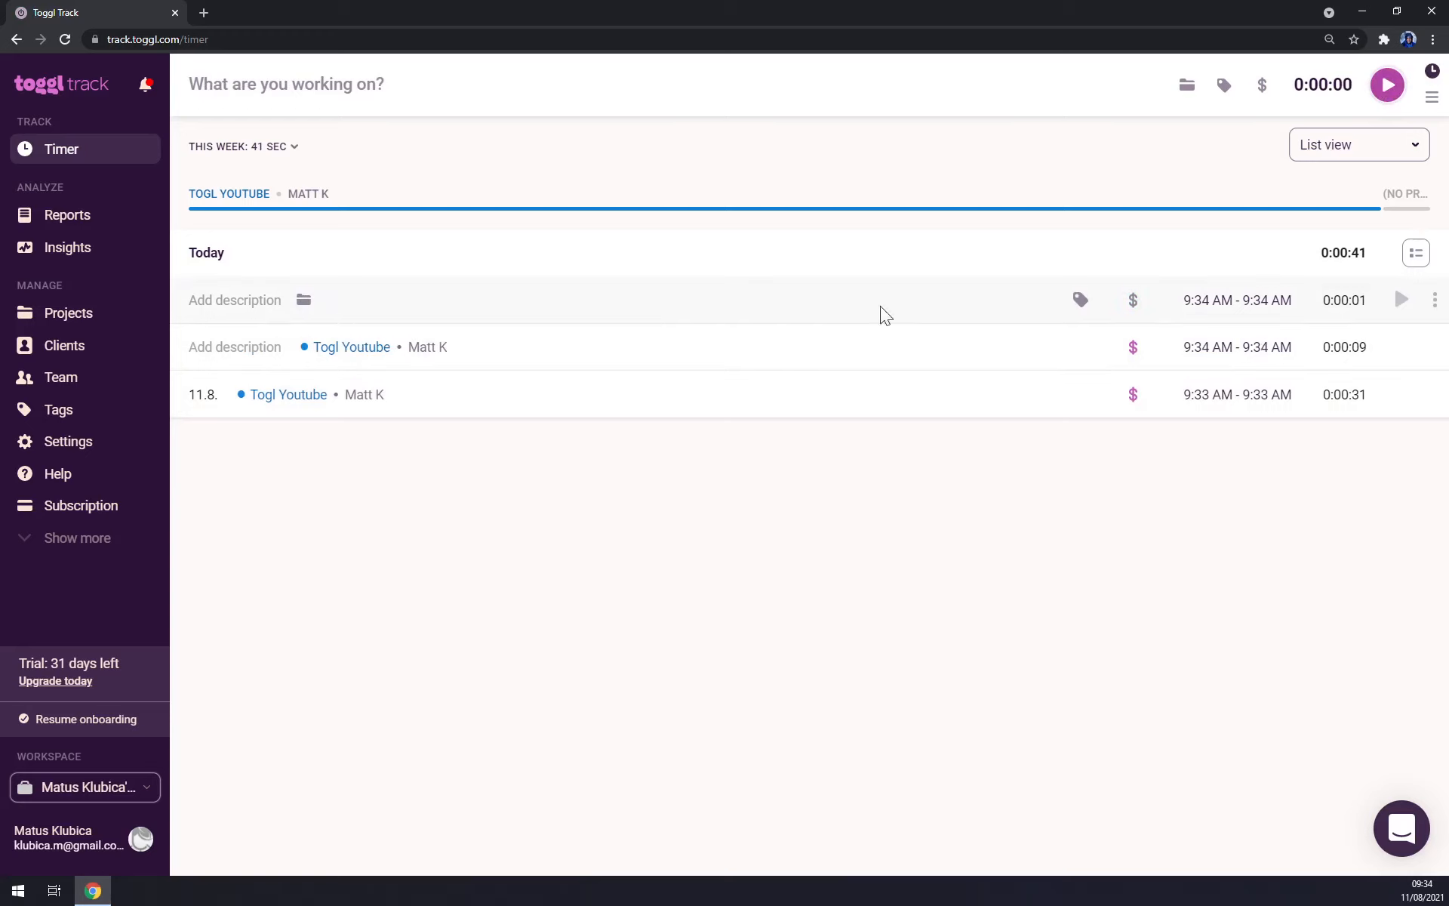
Delete the time entry that has neither a description nor a project from today's list
{"action": "left_click", "coordinate": [1434, 300]}
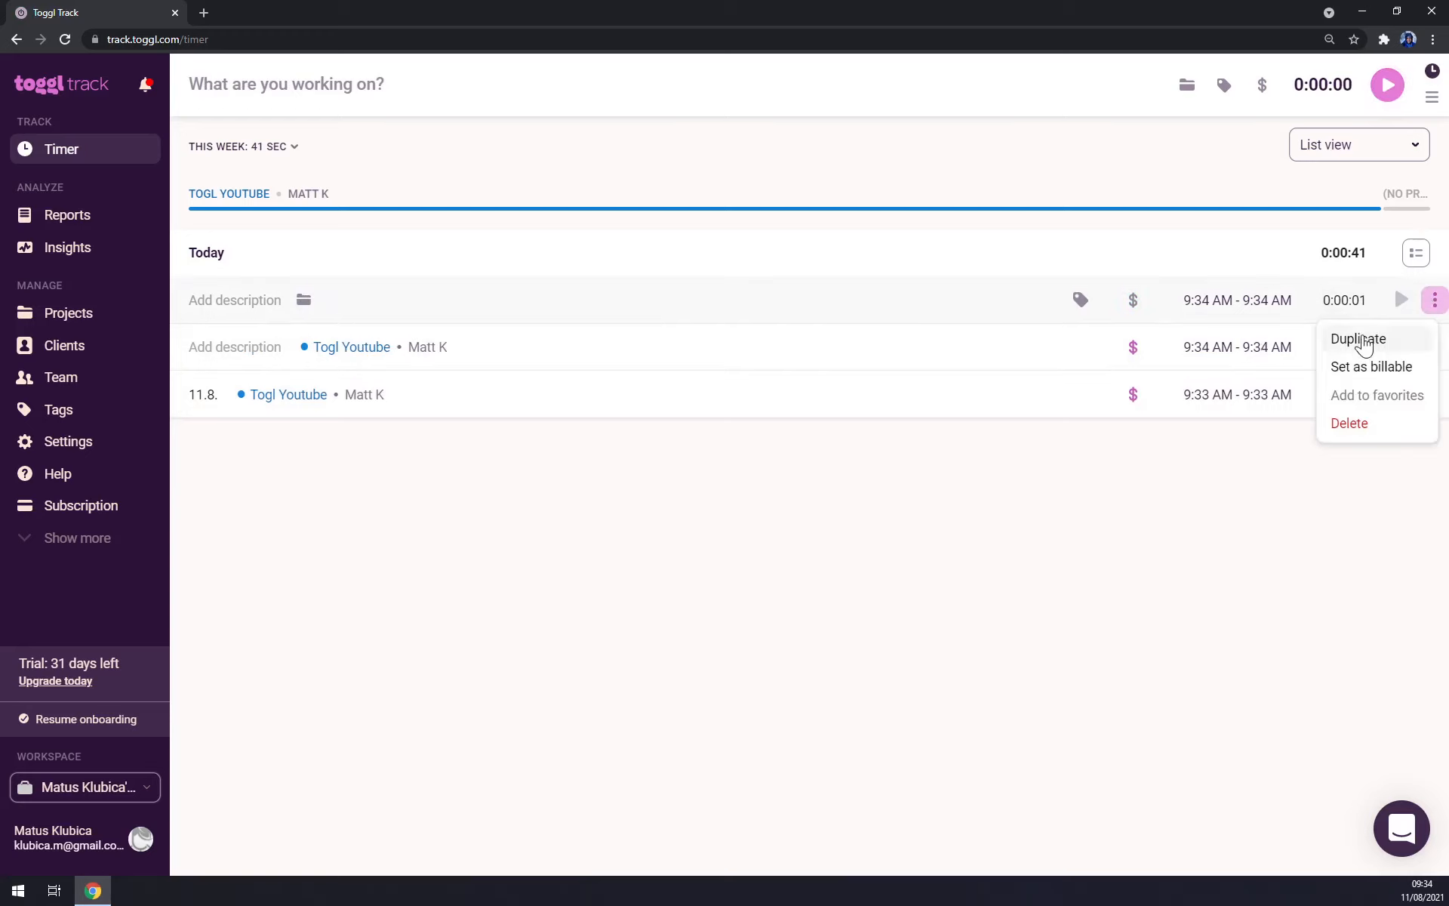
{"action": "left_click", "coordinate": [1350, 424]}
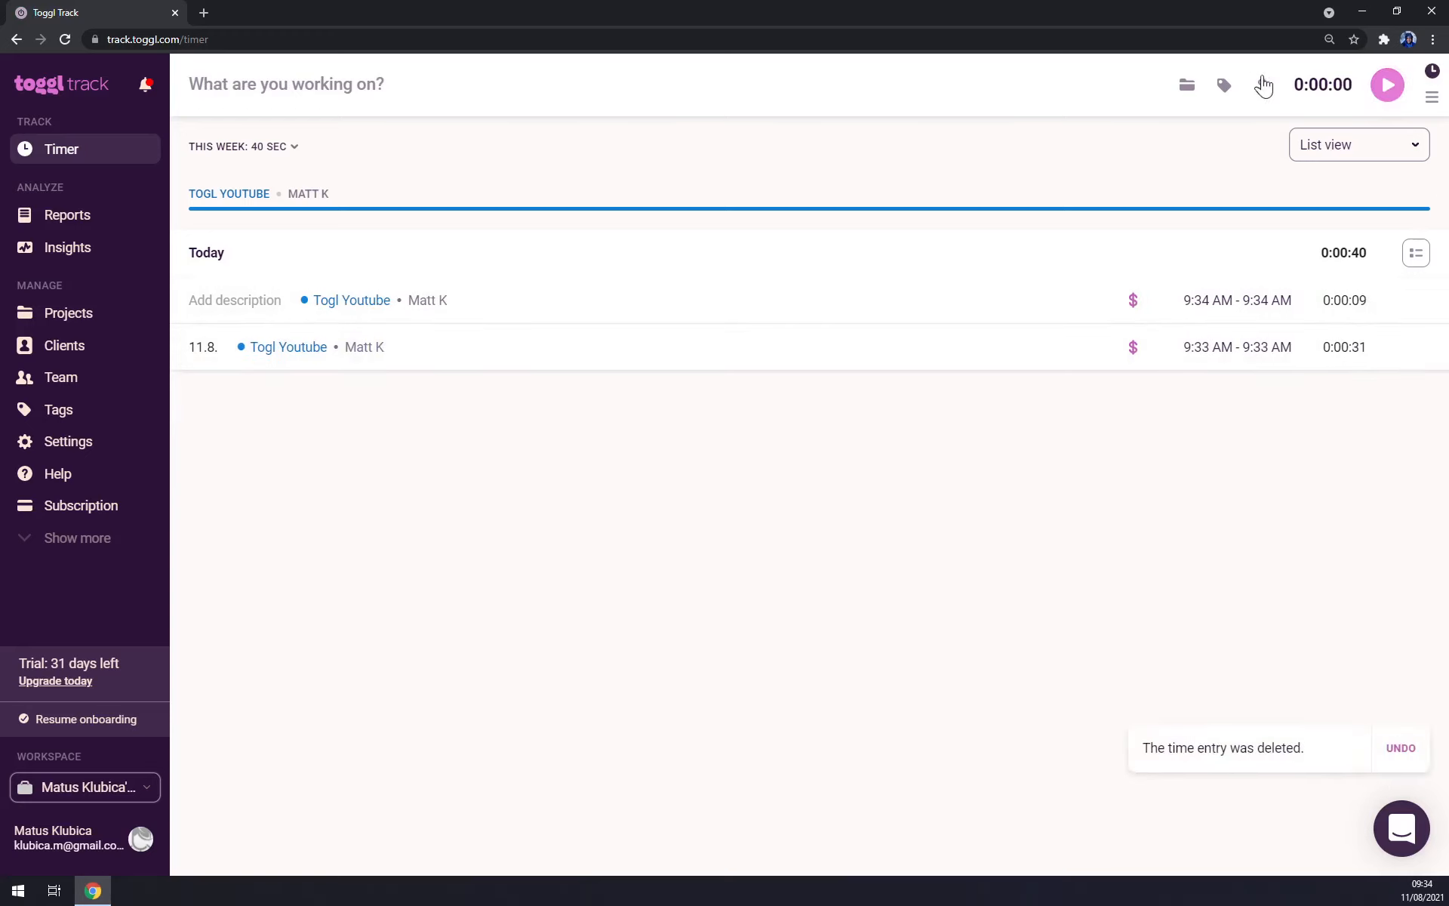
Switch time tracking to manual mode and set the new entry's start time to 6:34 AM today
{"action": "left_click", "coordinate": [1431, 97]}
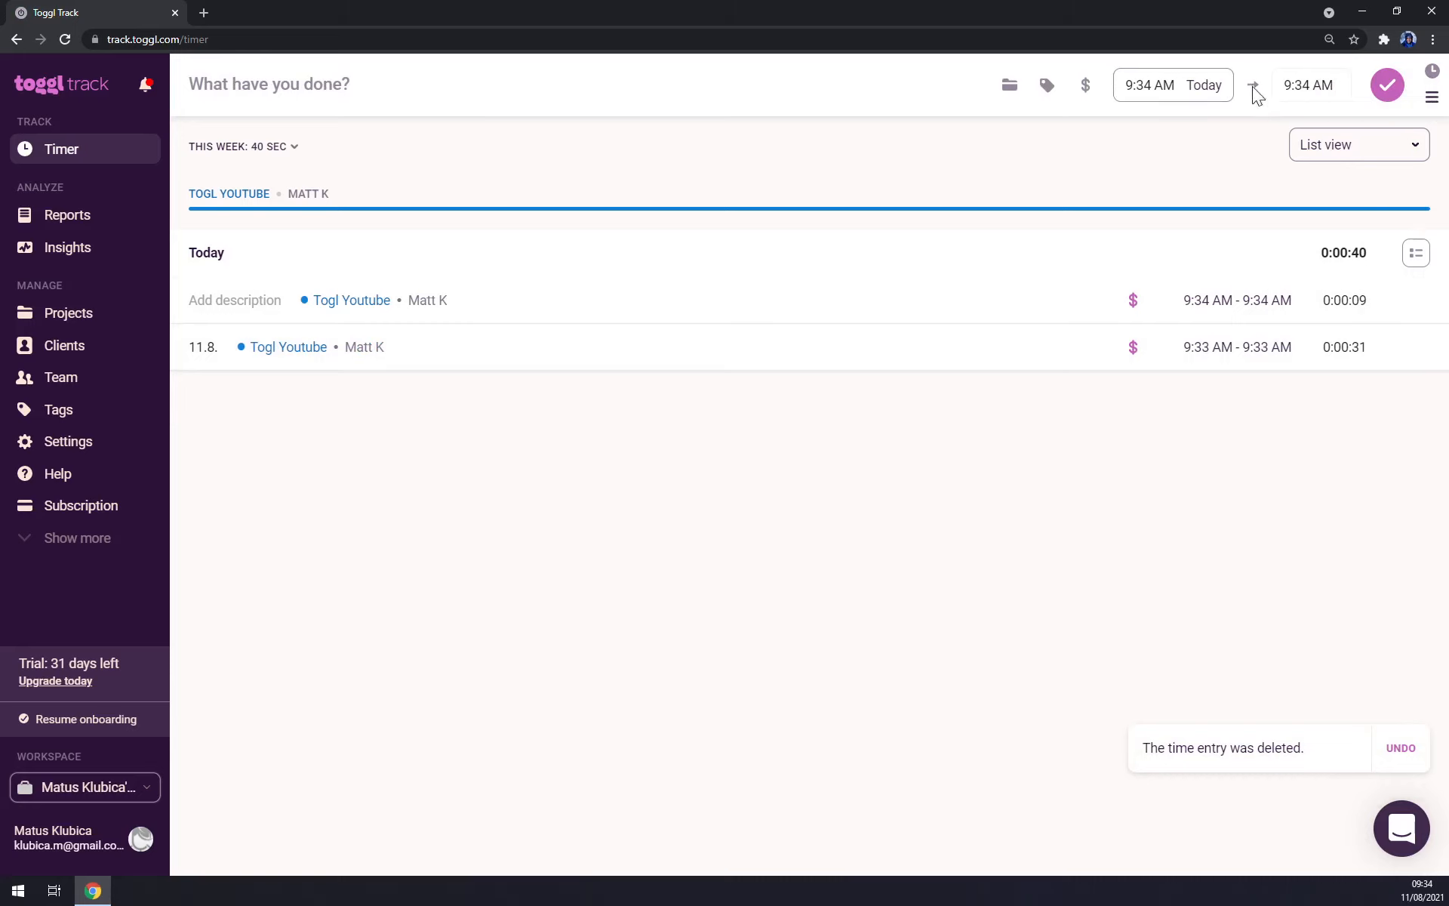
{"action": "left_click", "coordinate": [1175, 87]}
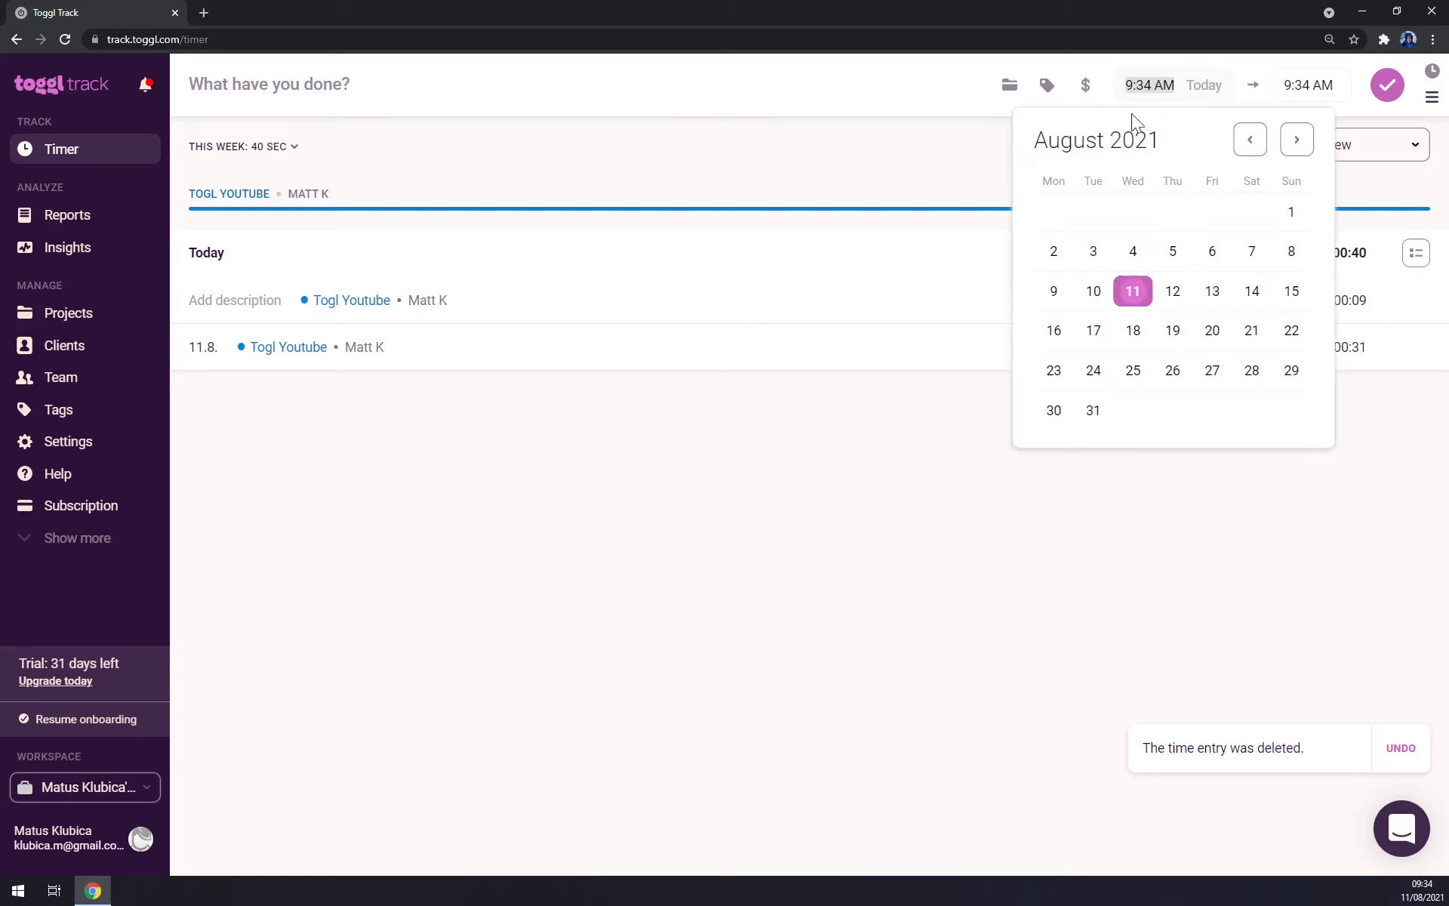
{"action": "left_click", "coordinate": [1142, 84]}
{"action": "type", "text": "6"}
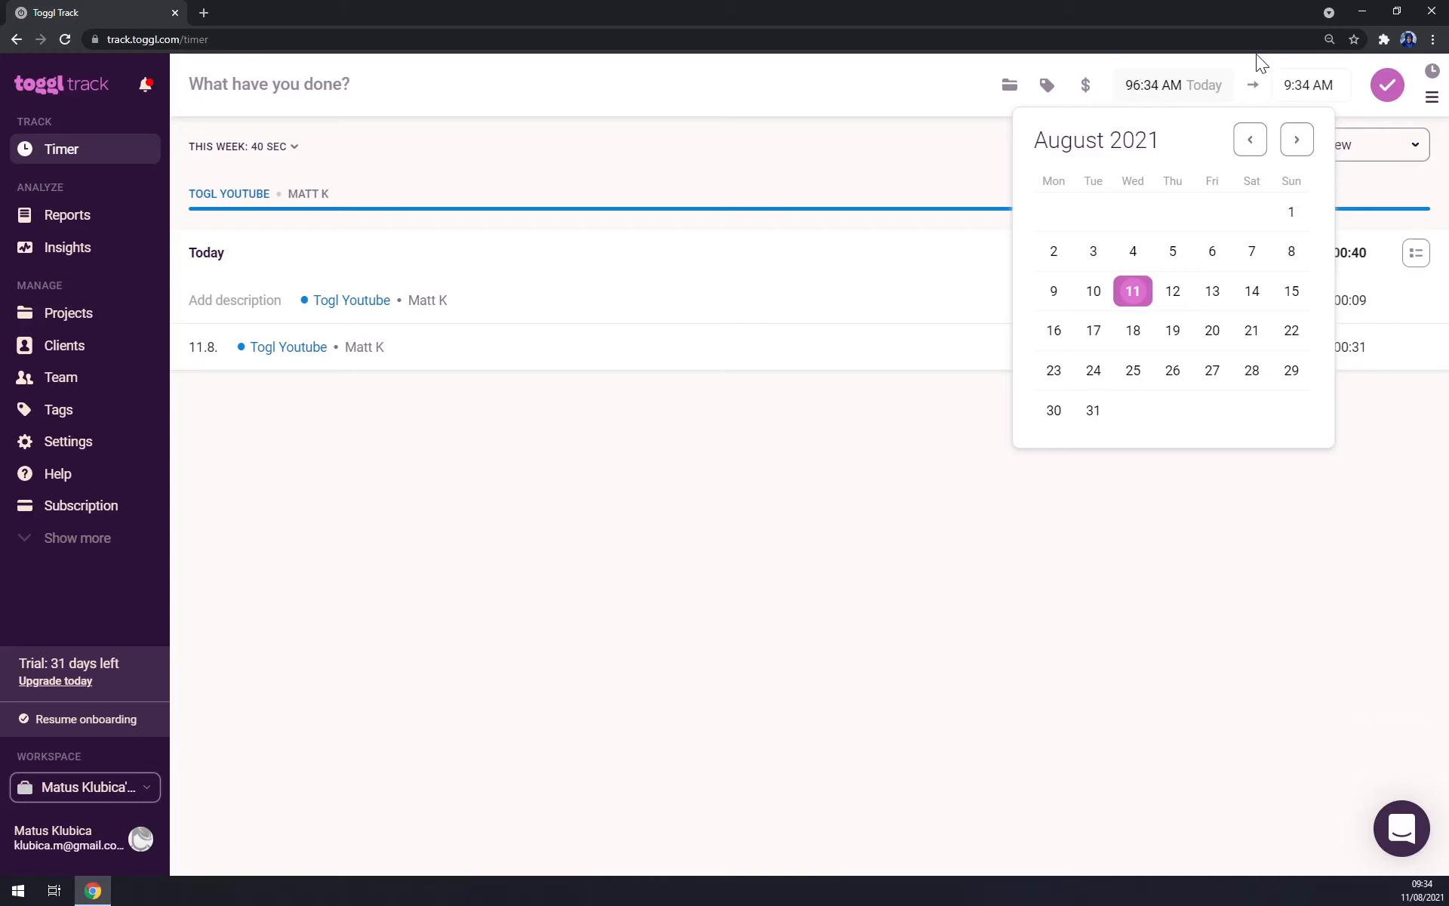
{"action": "key", "text": "BackSpace"}
{"action": "left_click", "coordinate": [1292, 84]}
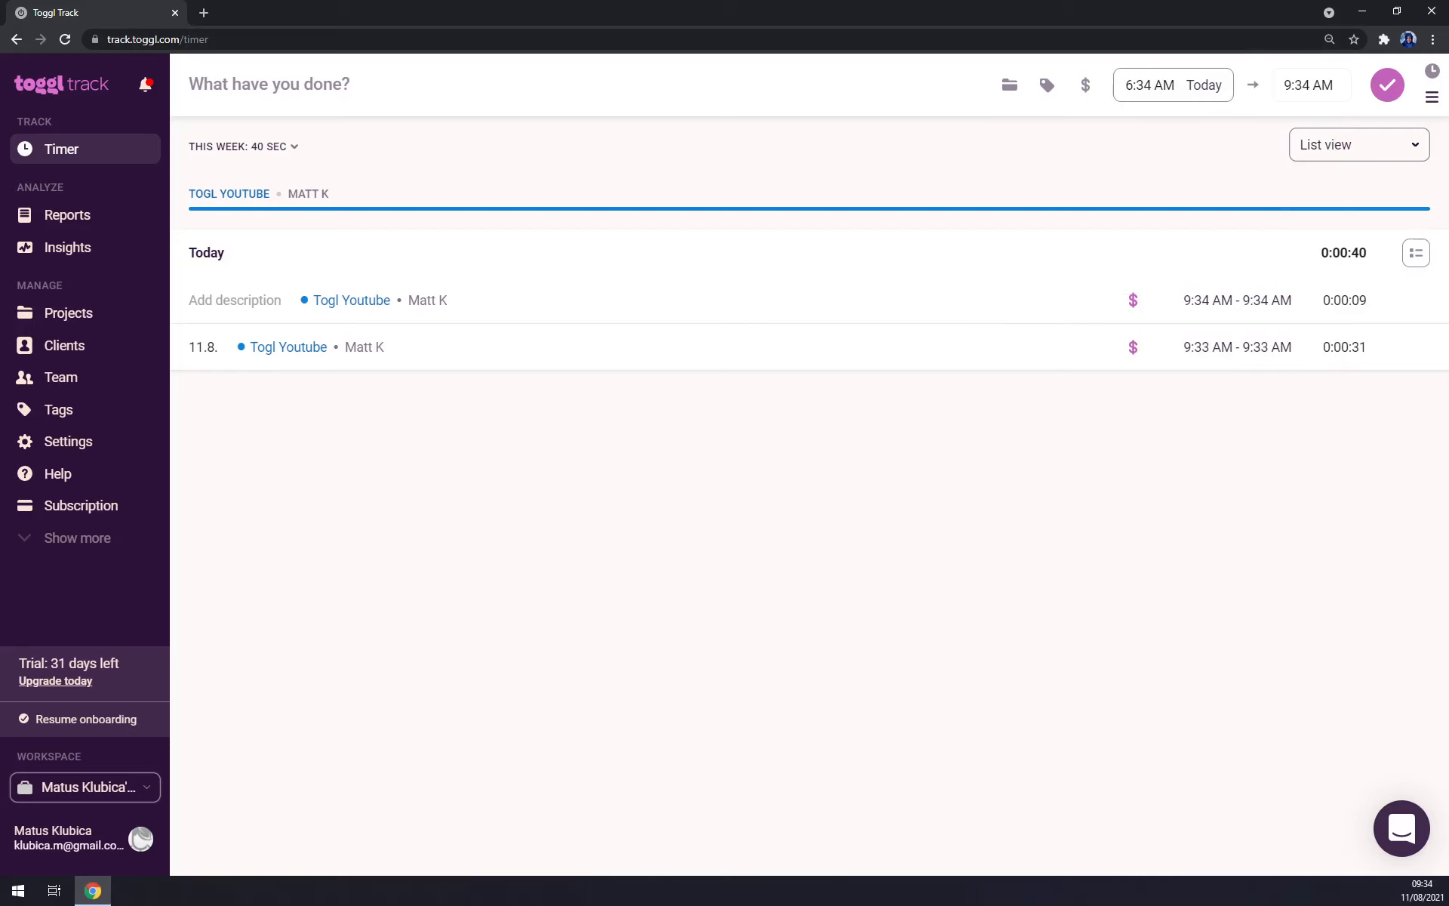
Assign the manual entry to the Togl Youtube project, describe it as "turorials" and add it to the time log
{"action": "left_click", "coordinate": [653, 90]}
{"action": "type", "text": "togl"}
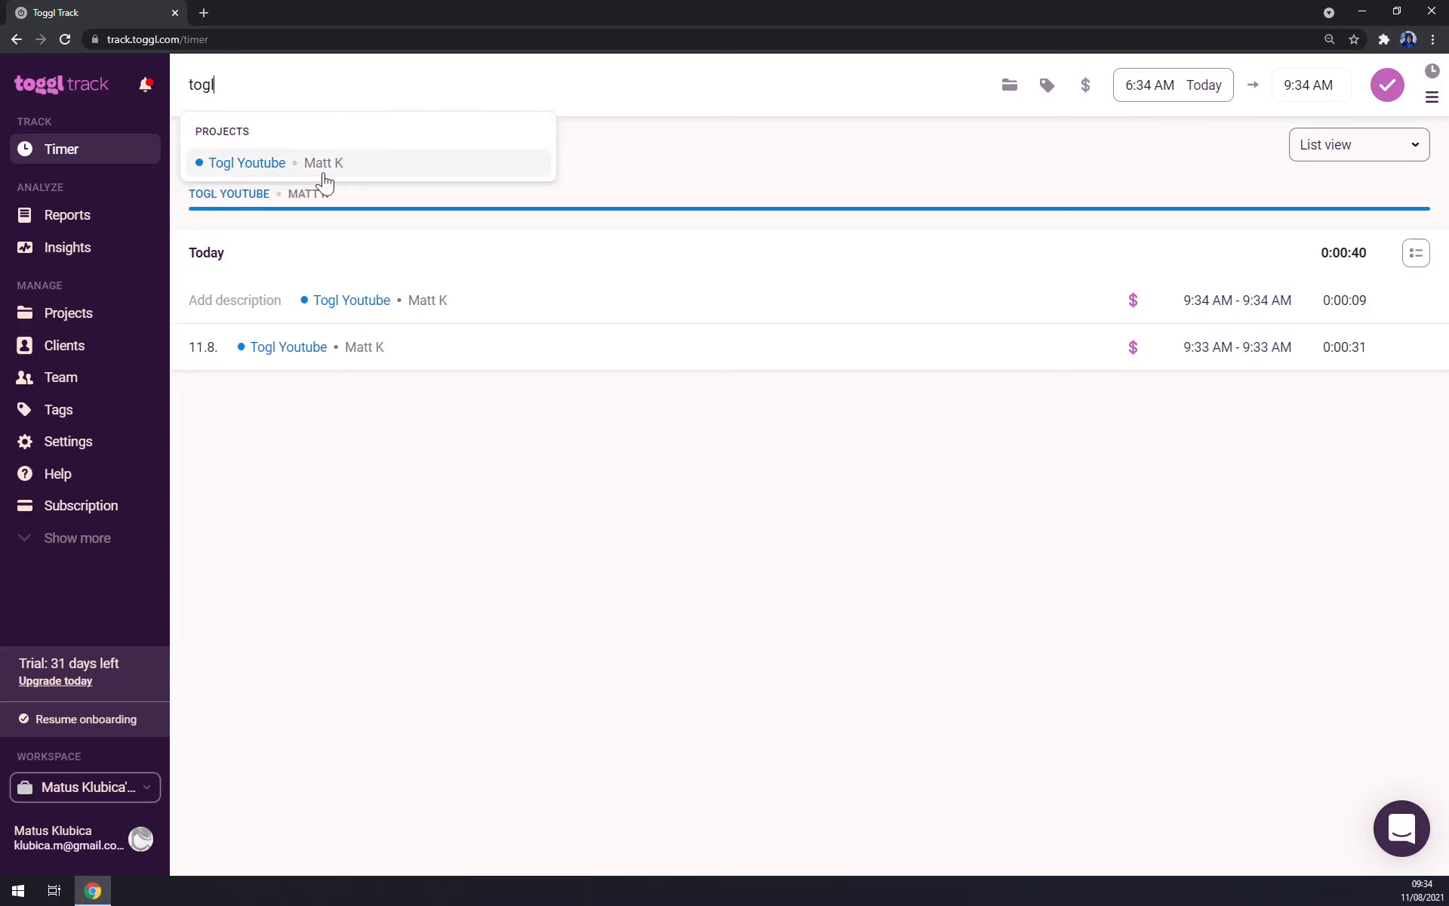
{"action": "left_click", "coordinate": [323, 180]}
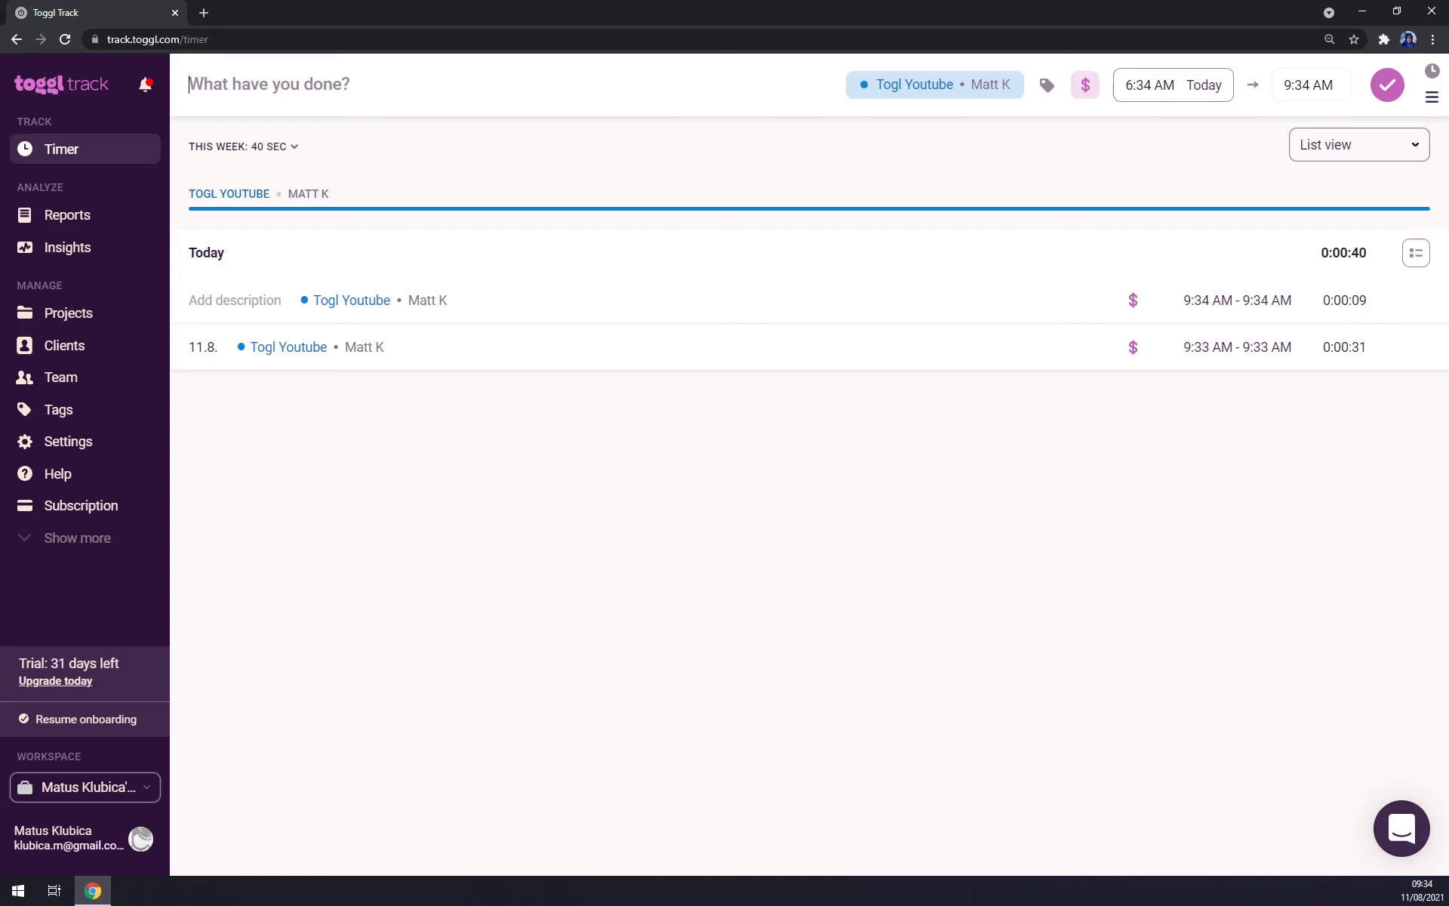
{"action": "type", "text": "turo"}
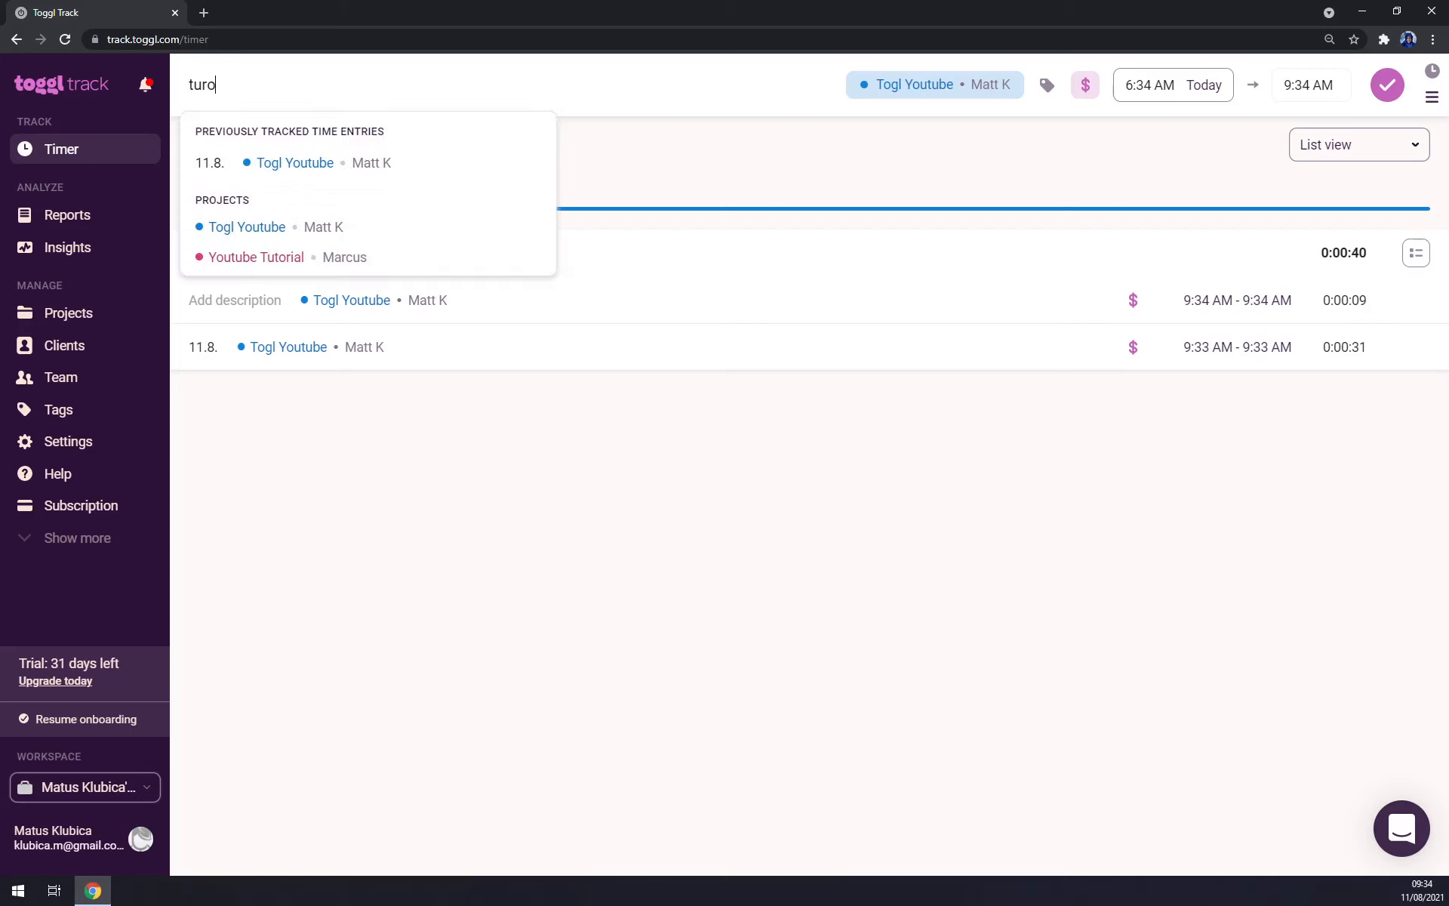
{"action": "type", "text": "rials"}
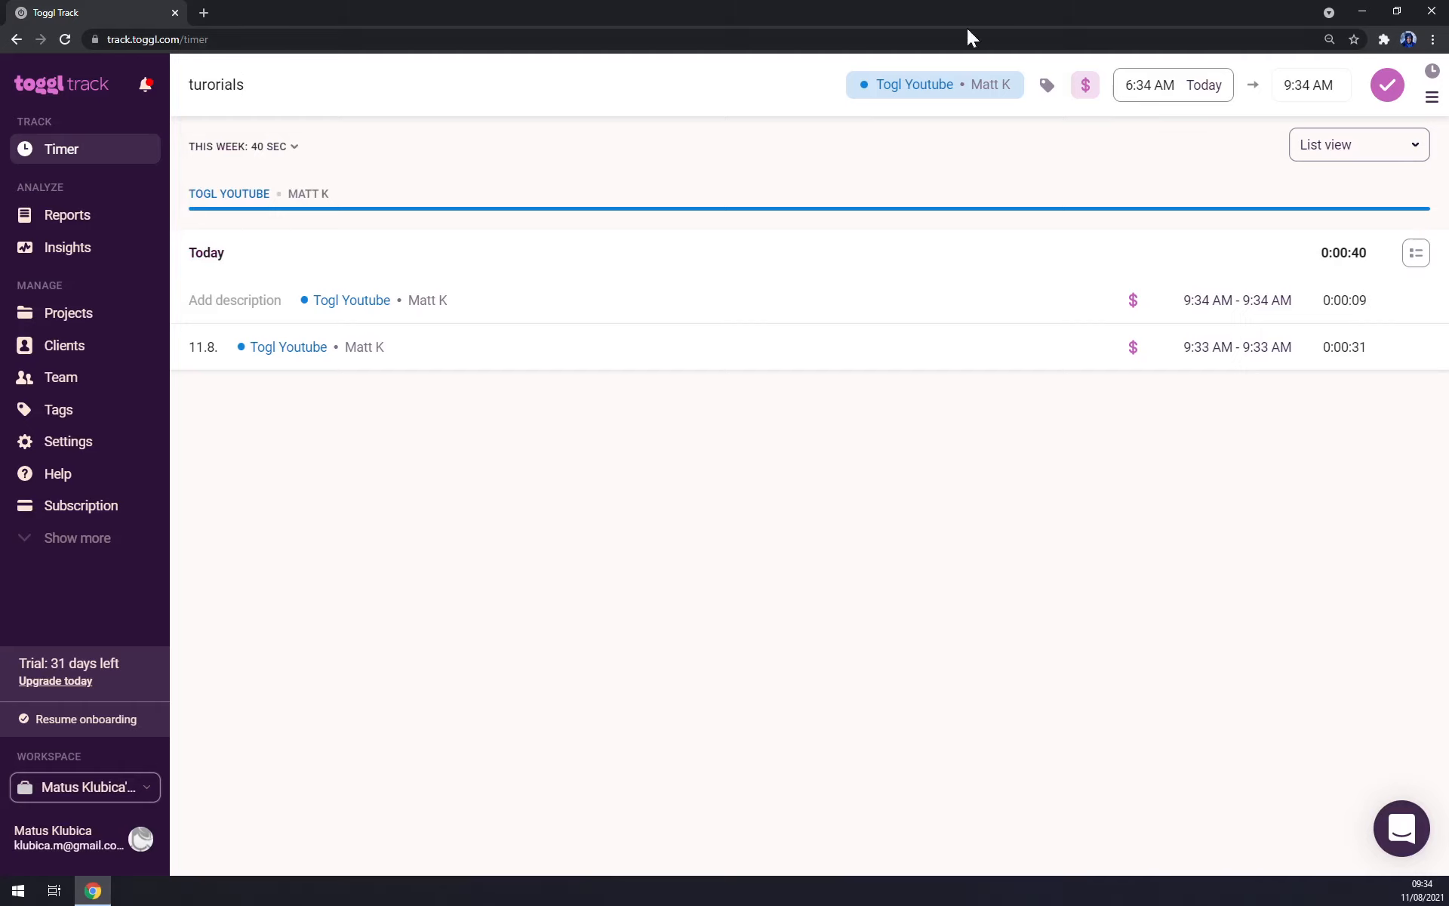
{"action": "left_click", "coordinate": [1388, 87]}
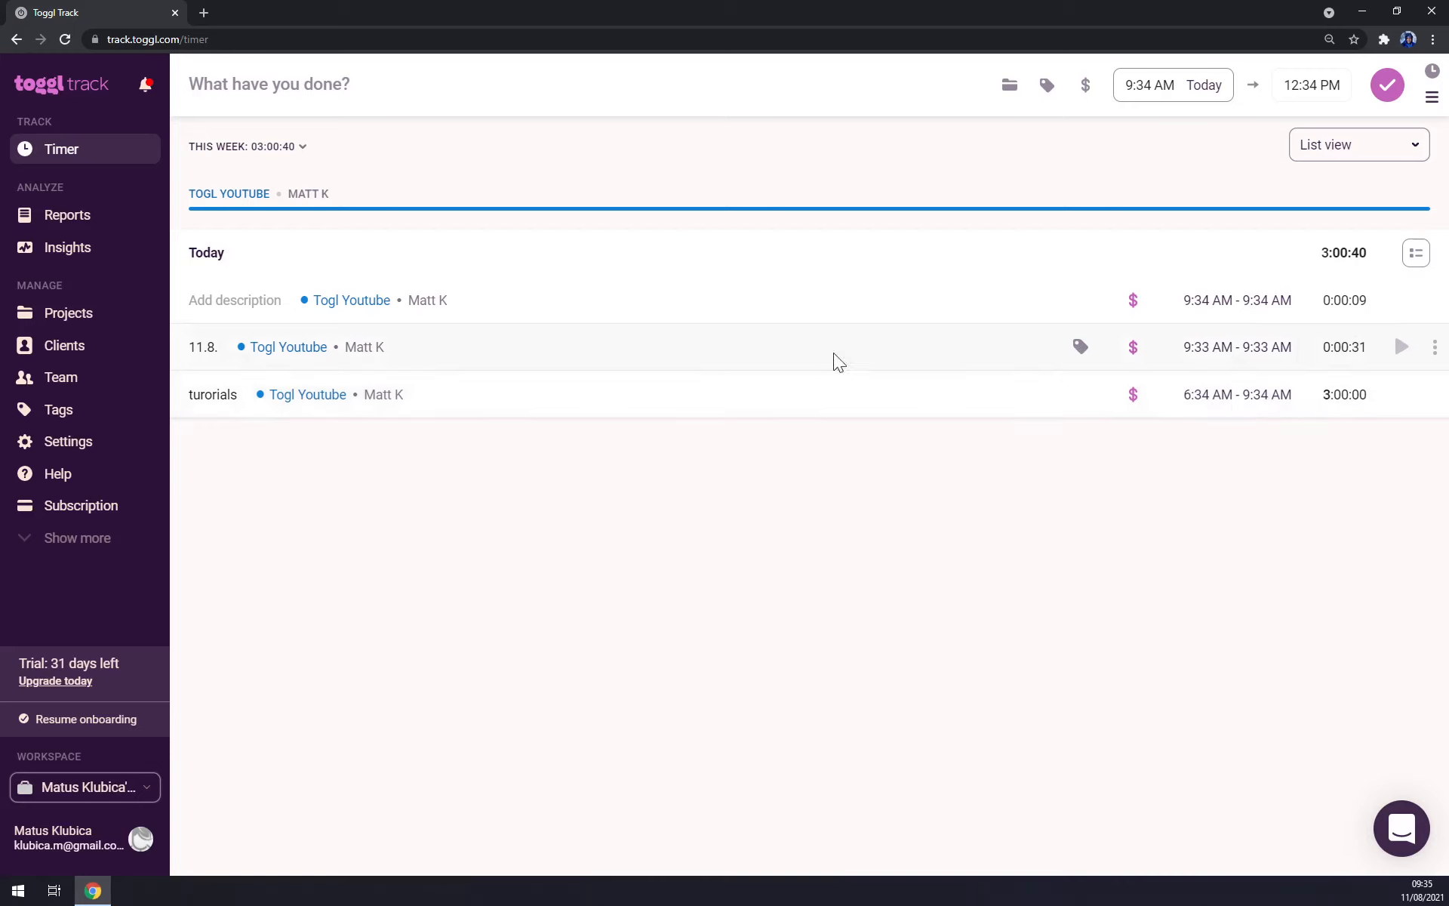
View this week's summary report and examine Wednesday's tracked time and the Togl Youtube project's billable amount
{"action": "left_click", "coordinate": [80, 217]}
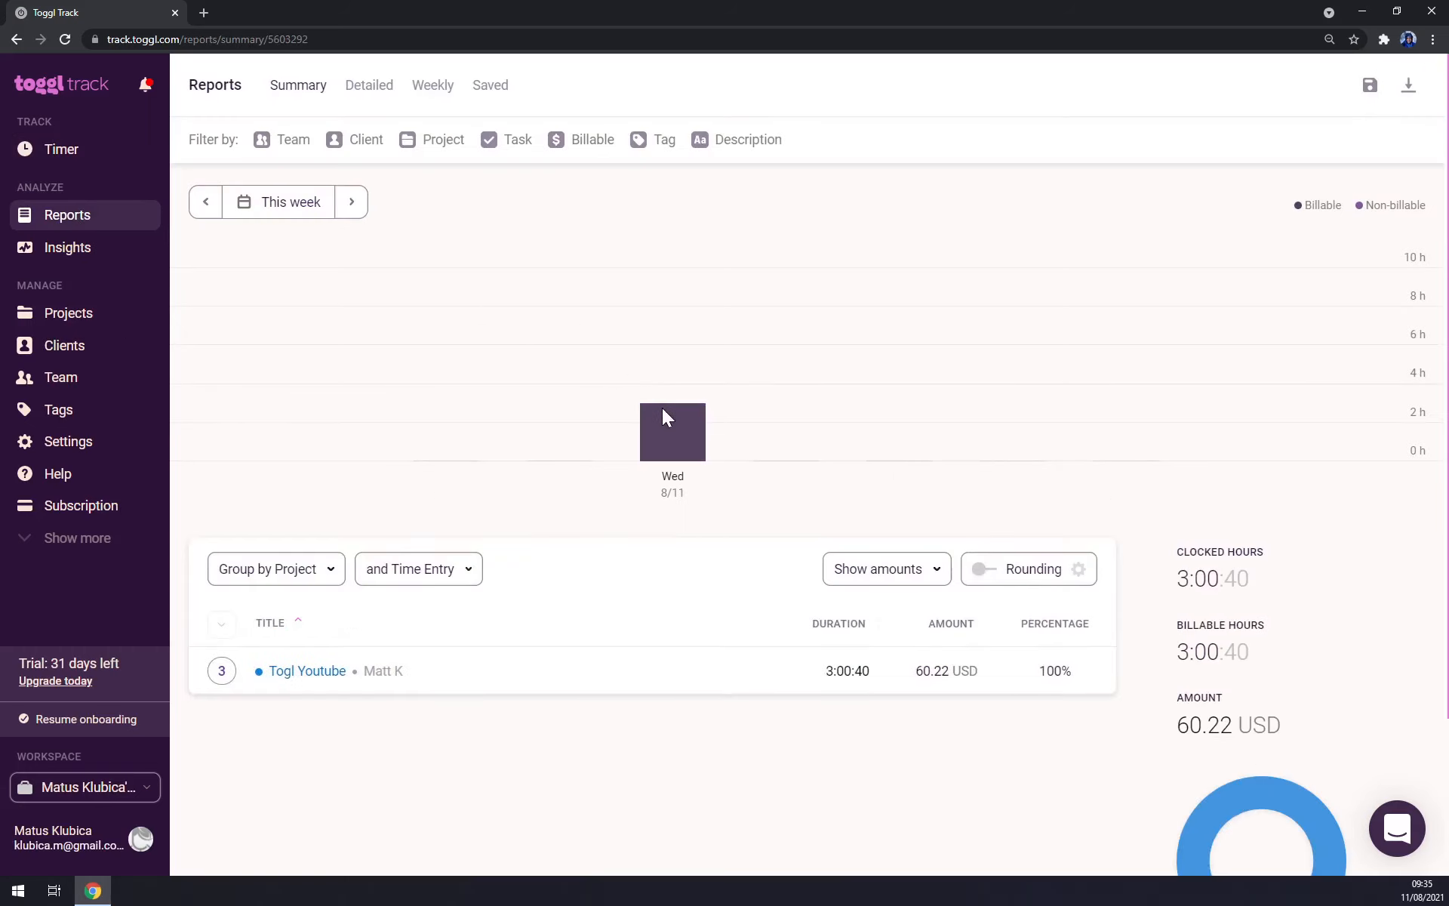
{"action": "mouse_move", "coordinate": [664, 416]}
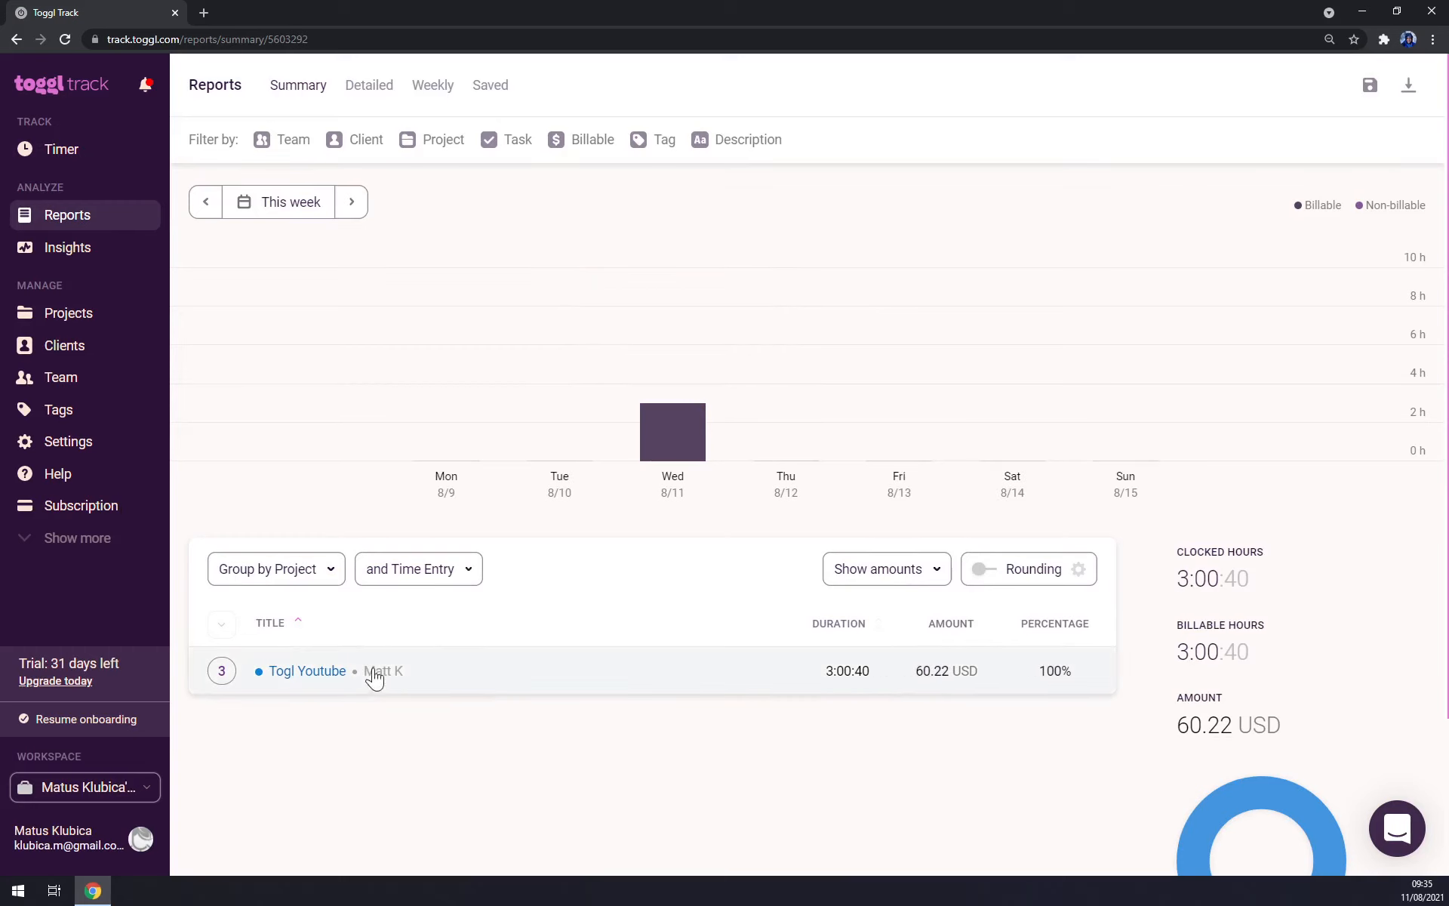
{"action": "left_click_drag", "start_coordinate": [918, 682], "coordinate": [978, 683]}
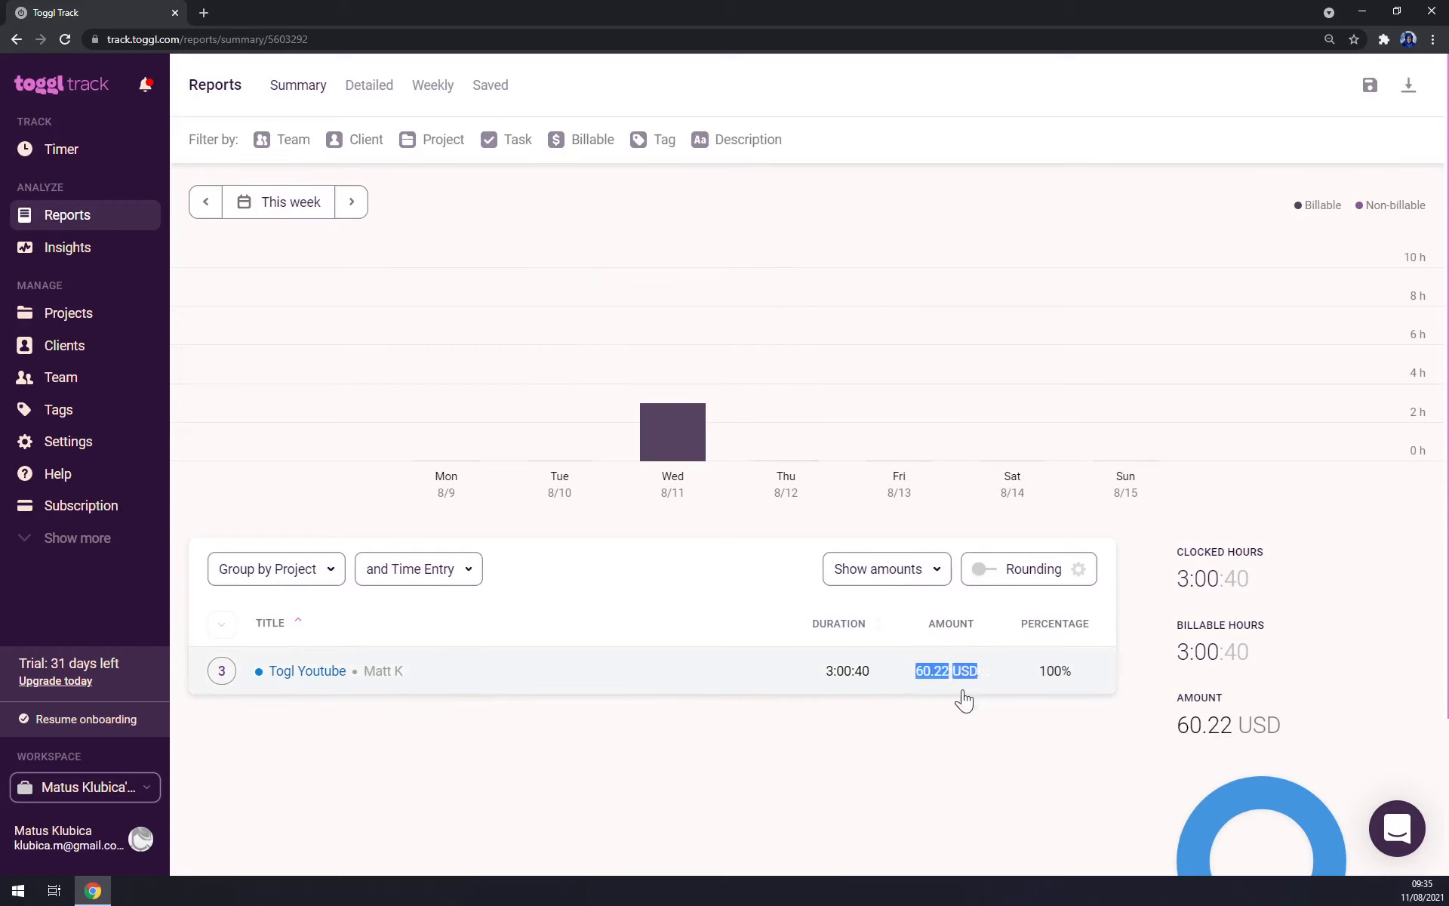
{"action": "left_click", "coordinate": [958, 688]}
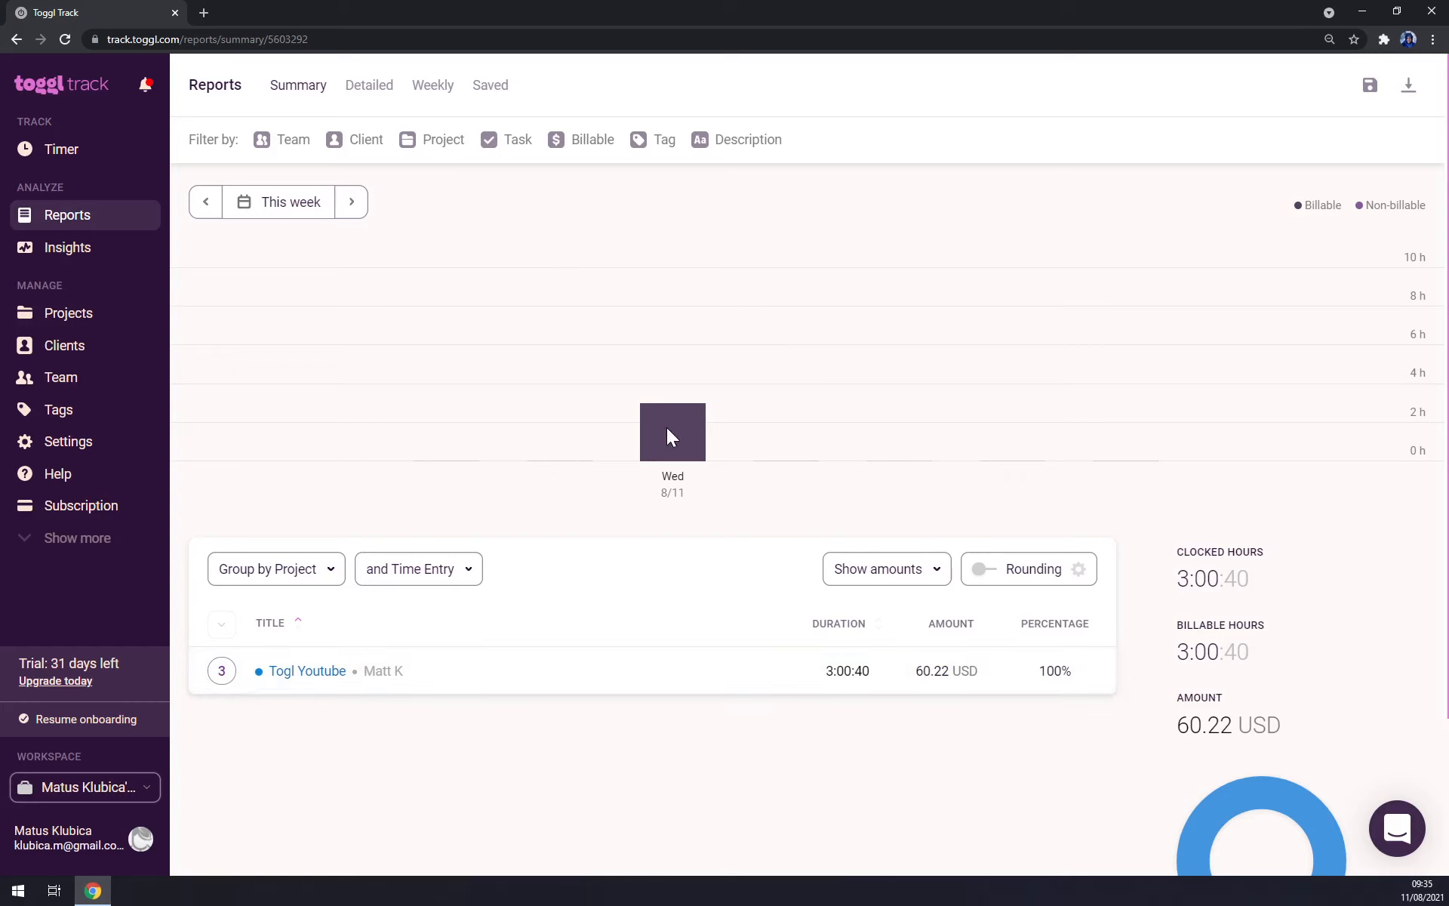
{"action": "mouse_move", "coordinate": [667, 427]}
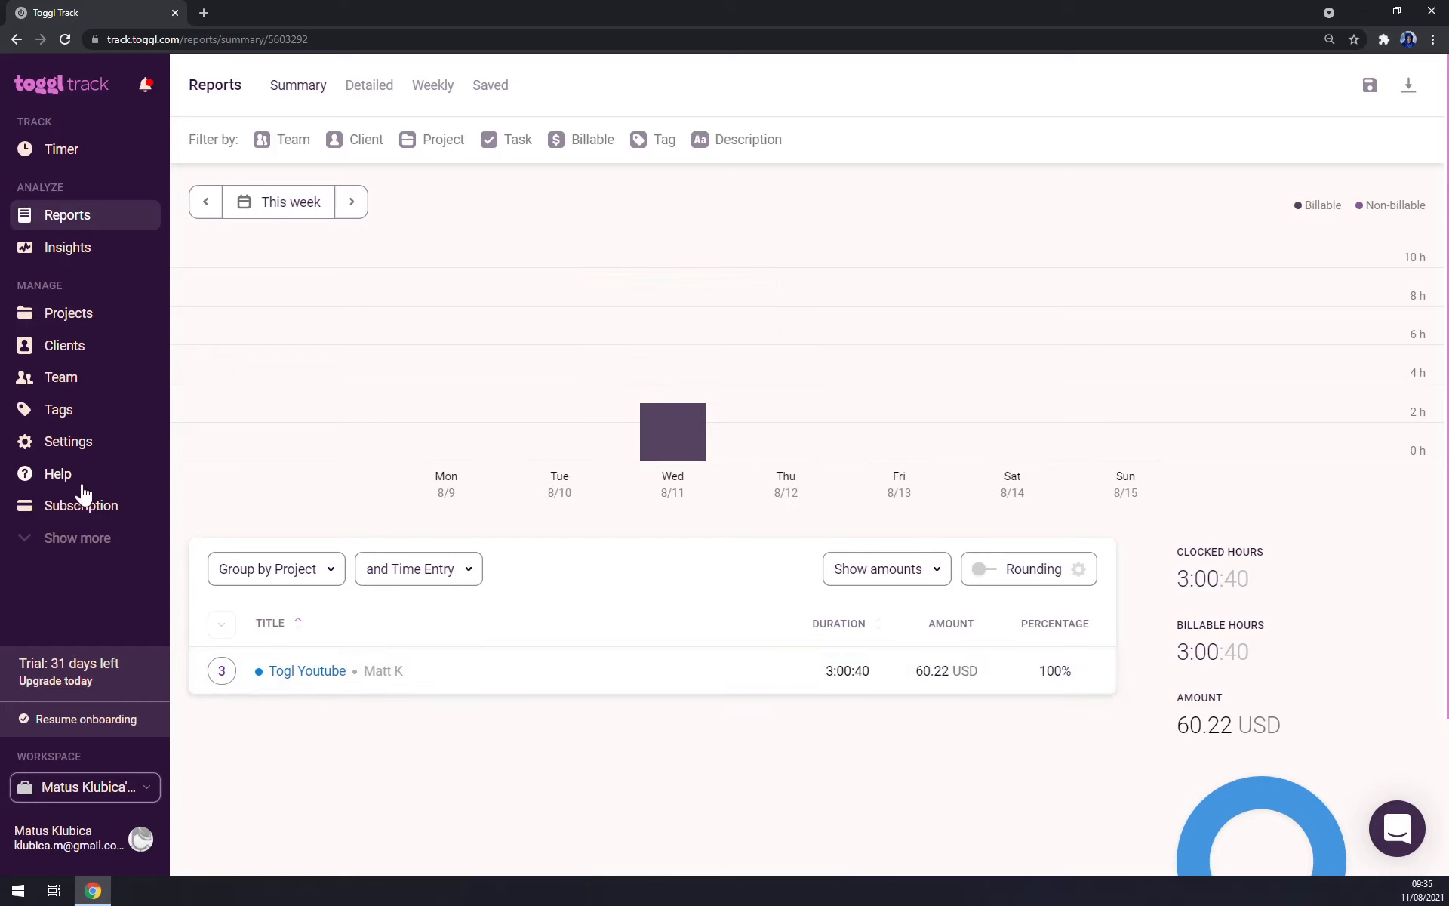
Review the default hourly rate in the workspace's billing settings
{"action": "left_click", "coordinate": [65, 444]}
{"action": "scroll", "coordinate": [543, 453], "scroll_direction": "down", "scroll_amount": 4}
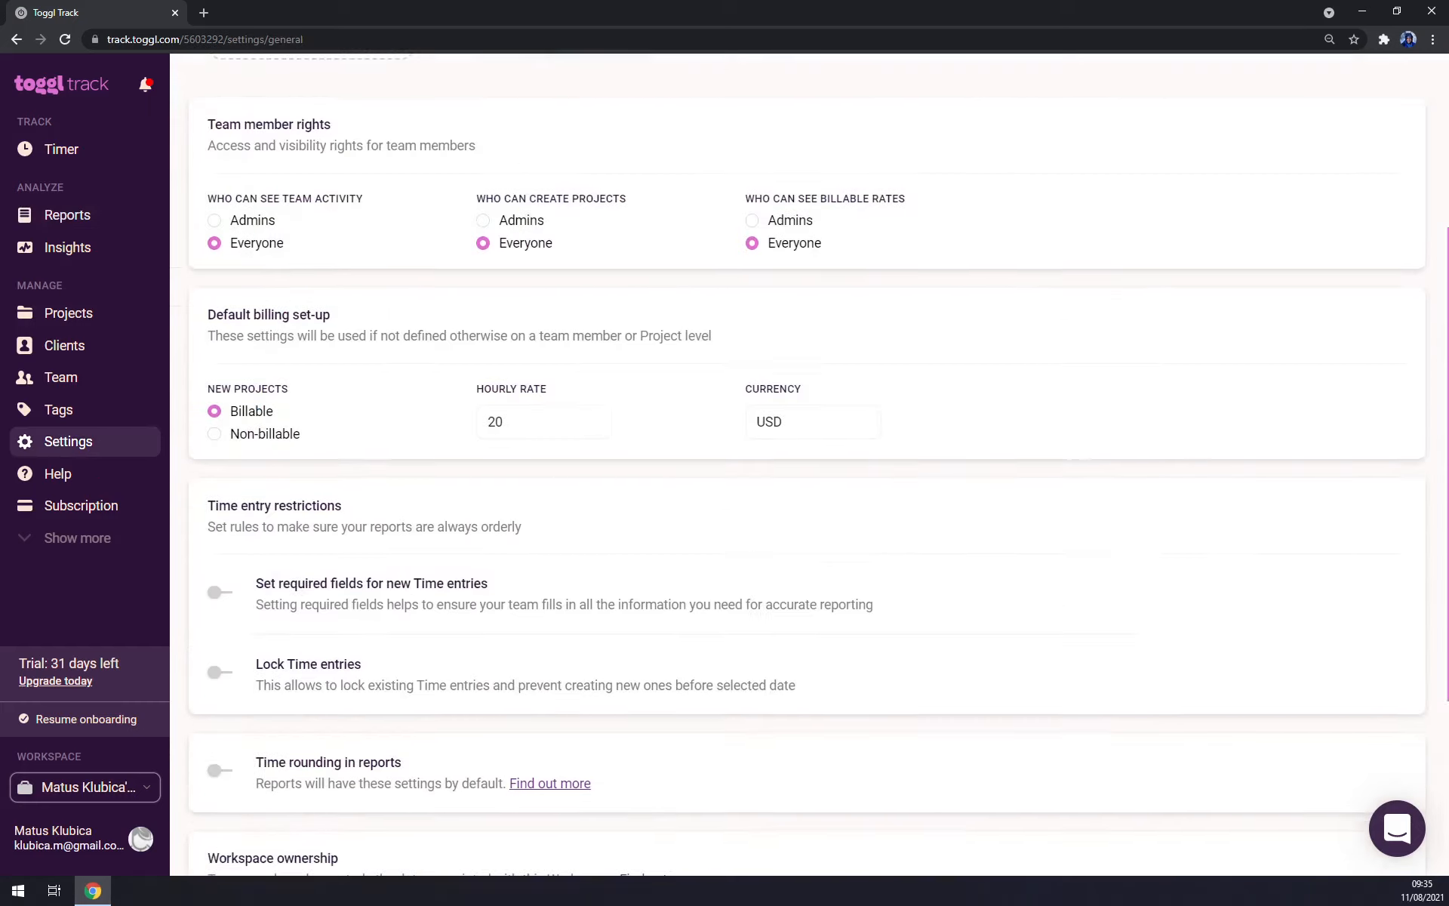
{"action": "scroll", "coordinate": [527, 440], "scroll_direction": "up", "scroll_amount": 4}
{"action": "scroll", "coordinate": [411, 569], "scroll_direction": "down", "scroll_amount": 2}
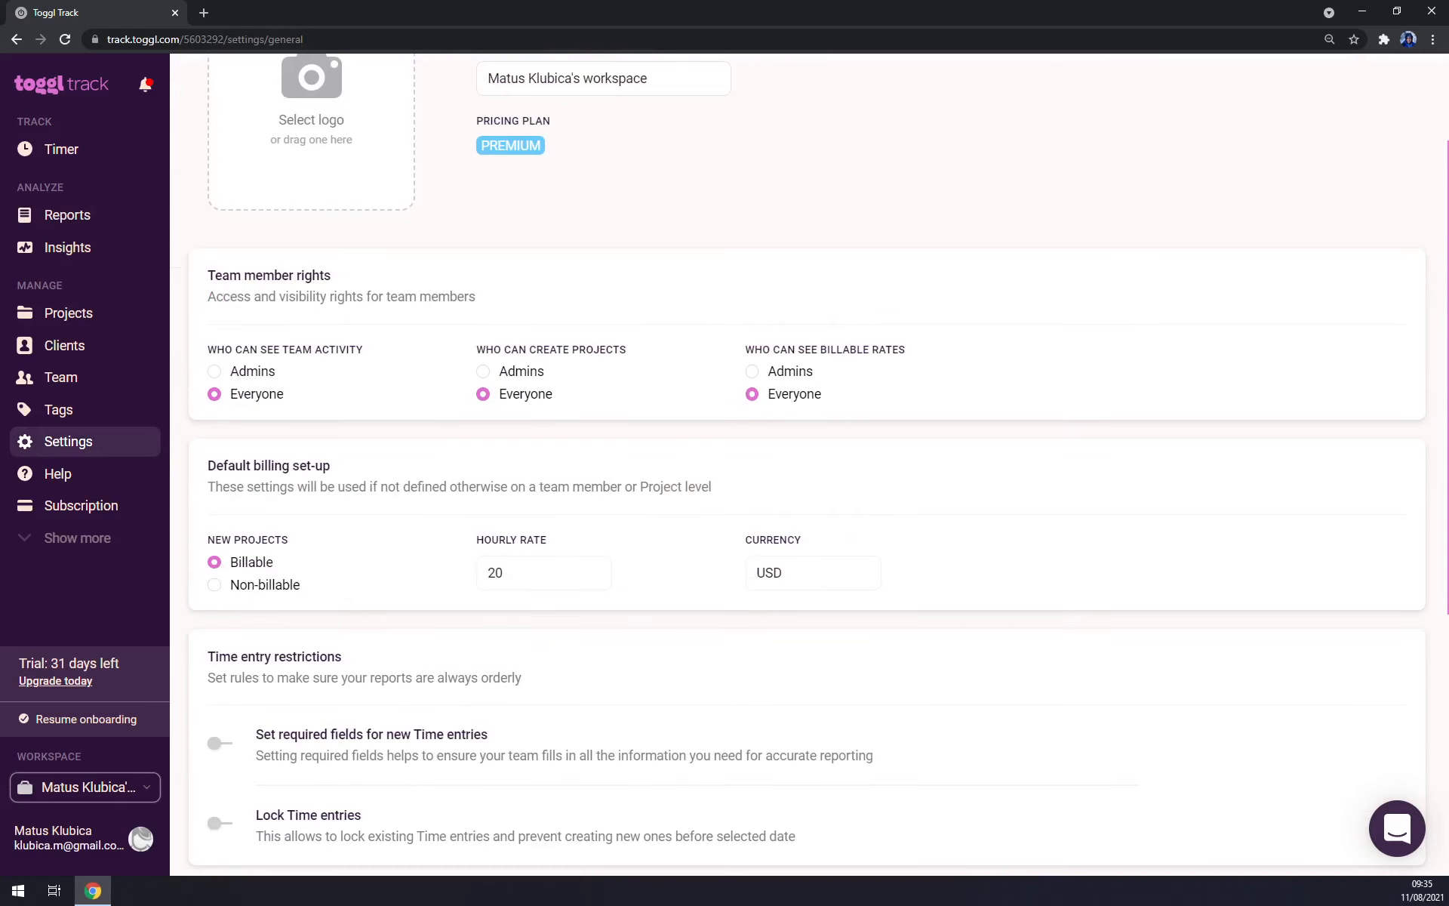
{"action": "left_click_drag", "start_coordinate": [503, 573], "coordinate": [472, 578]}
{"action": "scroll", "coordinate": [615, 559], "scroll_direction": "up", "scroll_amount": 3}
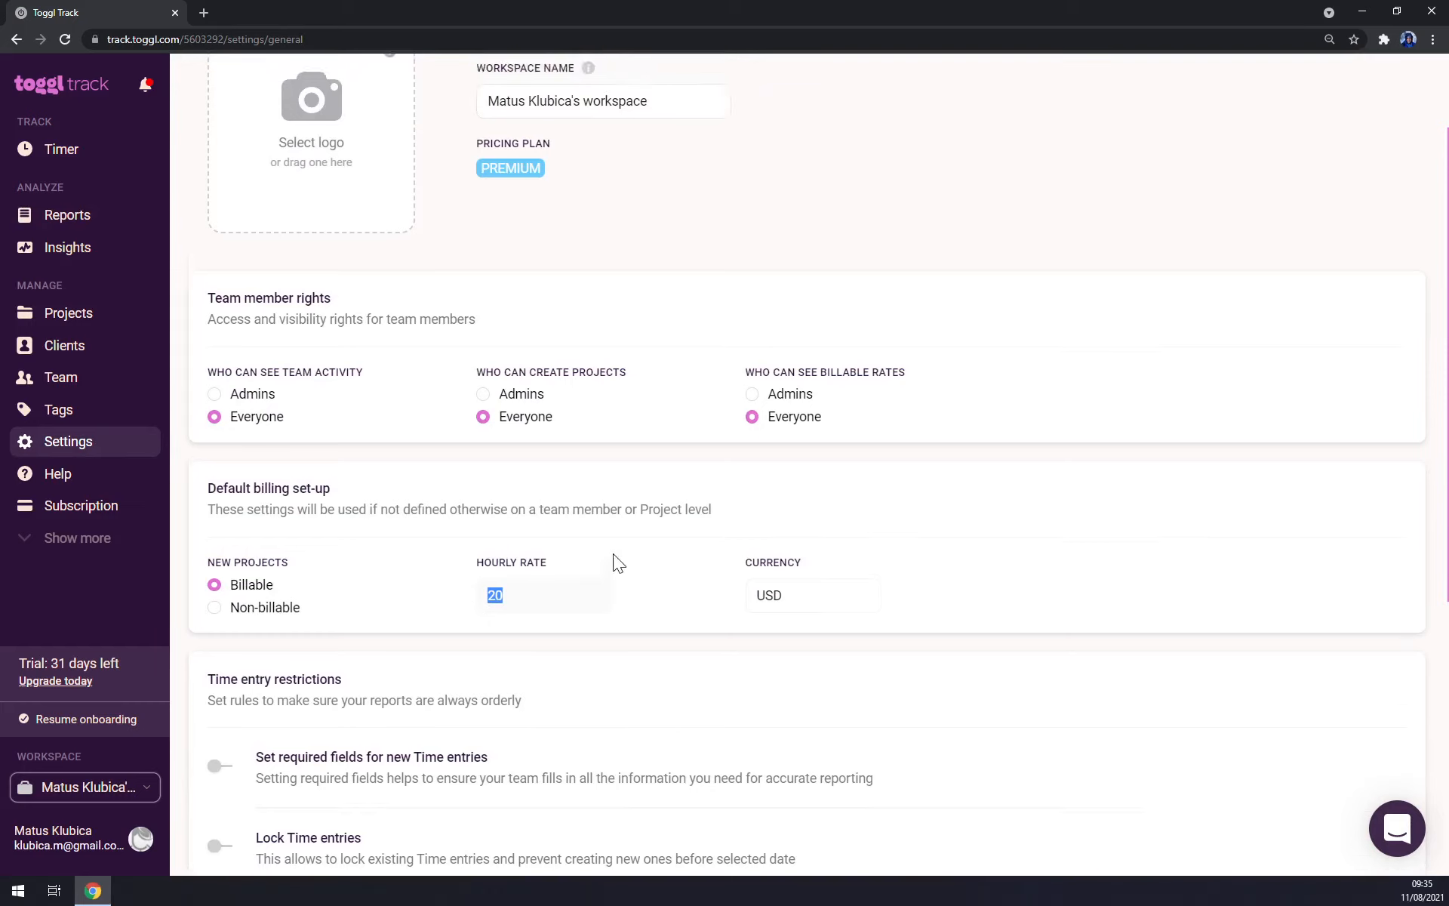
Return to the summary report, recheck the week's hours and amount, and open the Togl Youtube project's detailed report
{"action": "left_click", "coordinate": [99, 221]}
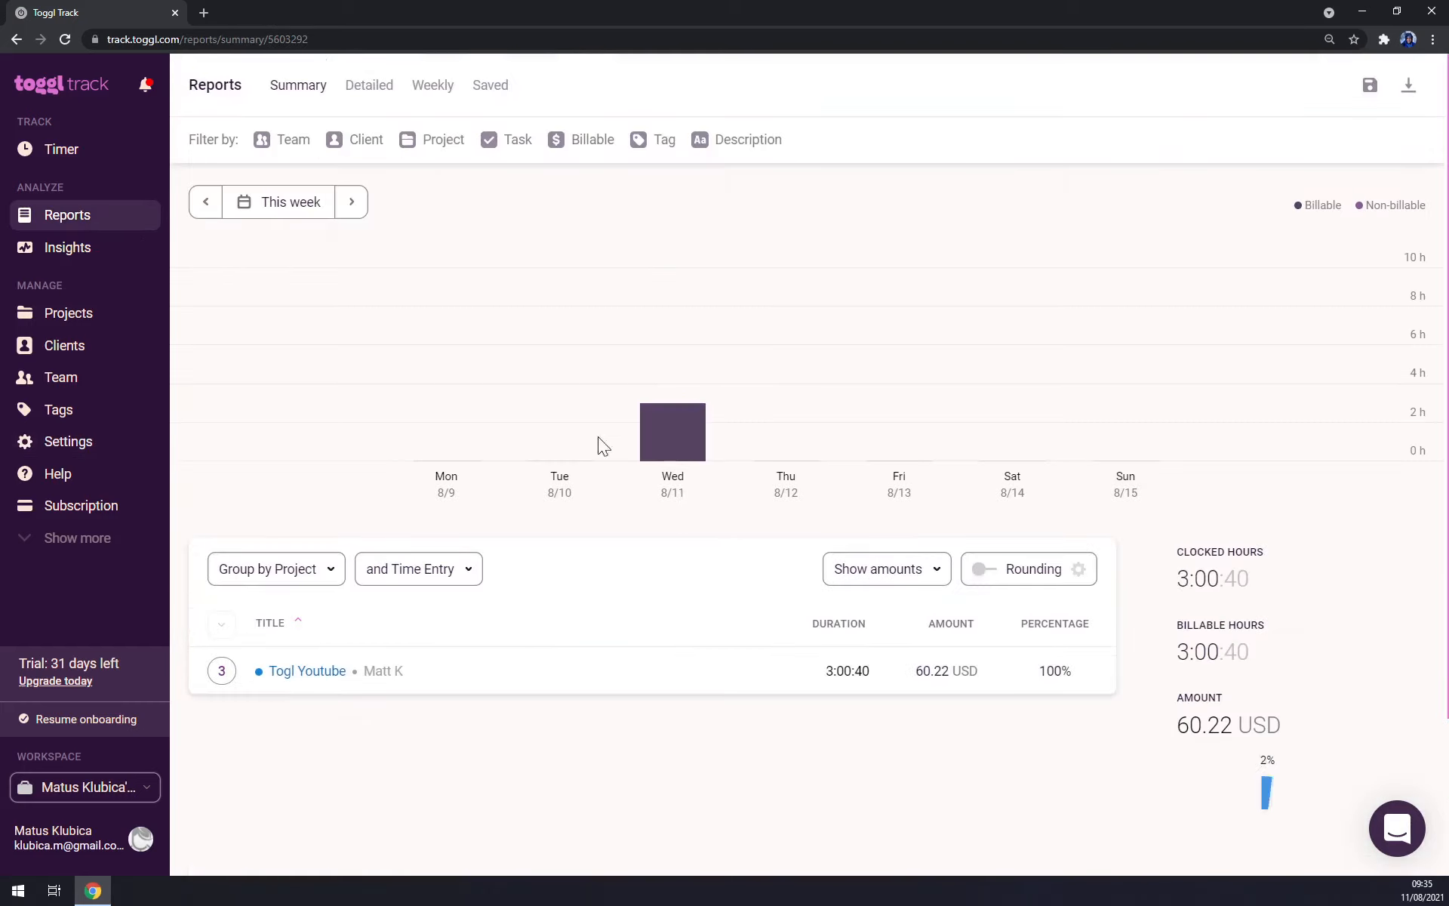
{"action": "scroll", "coordinate": [679, 449], "scroll_direction": "down", "scroll_amount": 3}
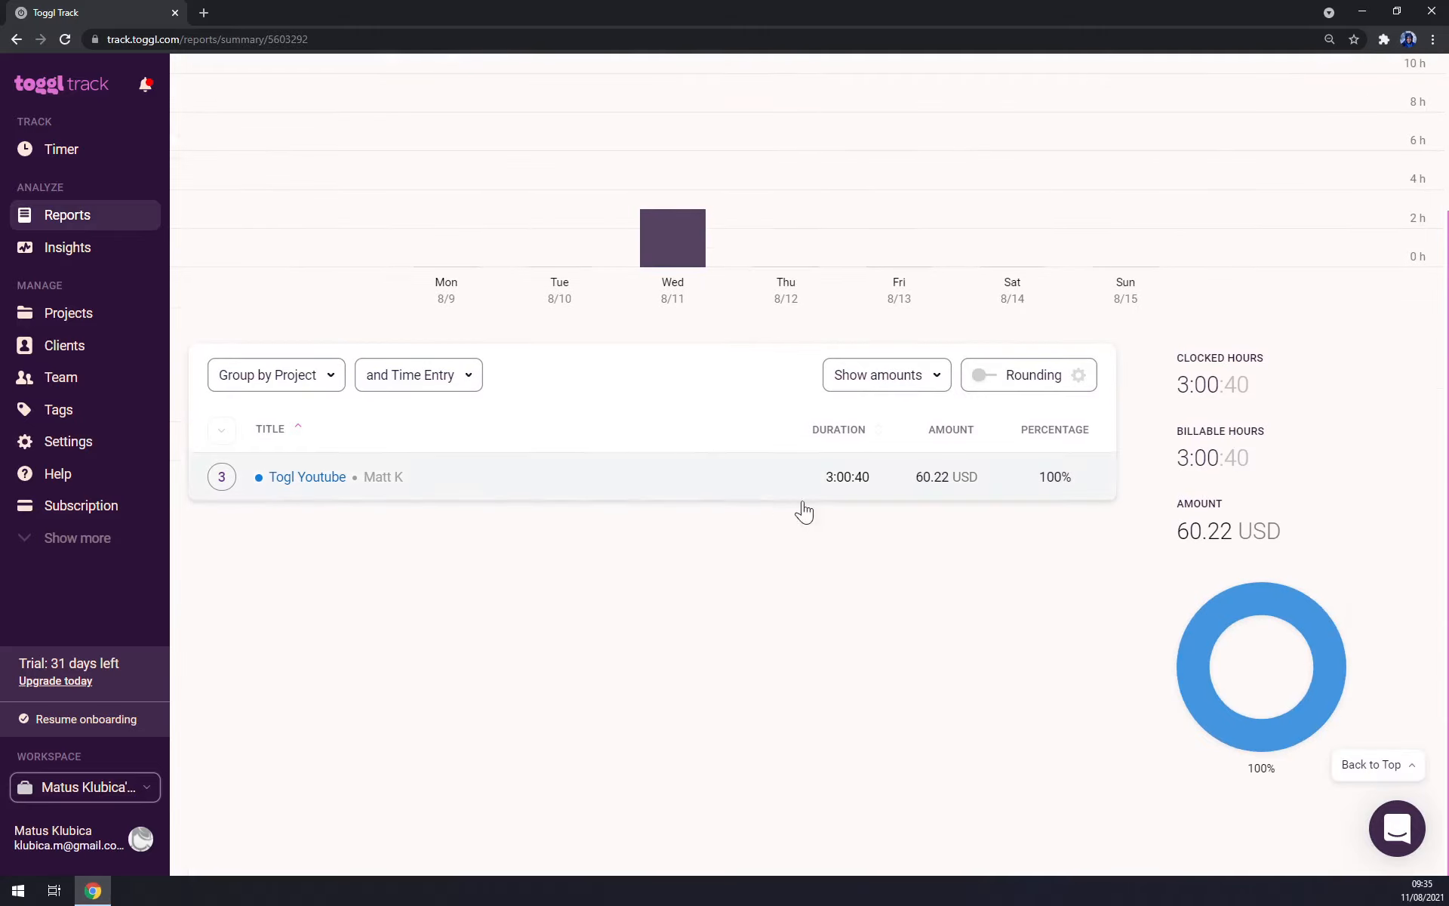
{"action": "scroll", "coordinate": [854, 589], "scroll_direction": "up", "scroll_amount": 1}
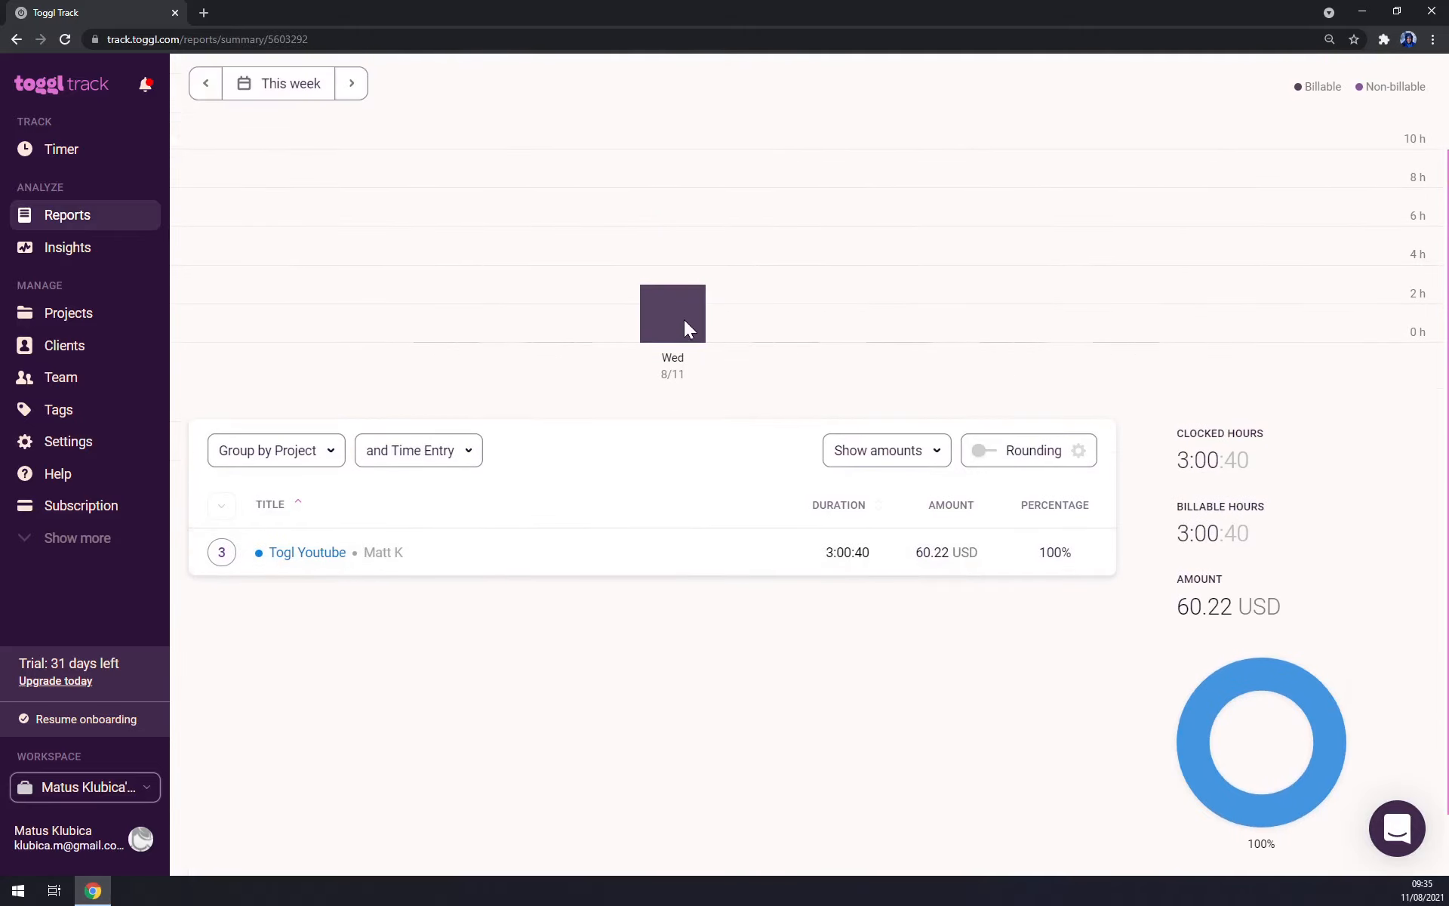
{"action": "scroll", "coordinate": [613, 301], "scroll_direction": "up", "scroll_amount": 2}
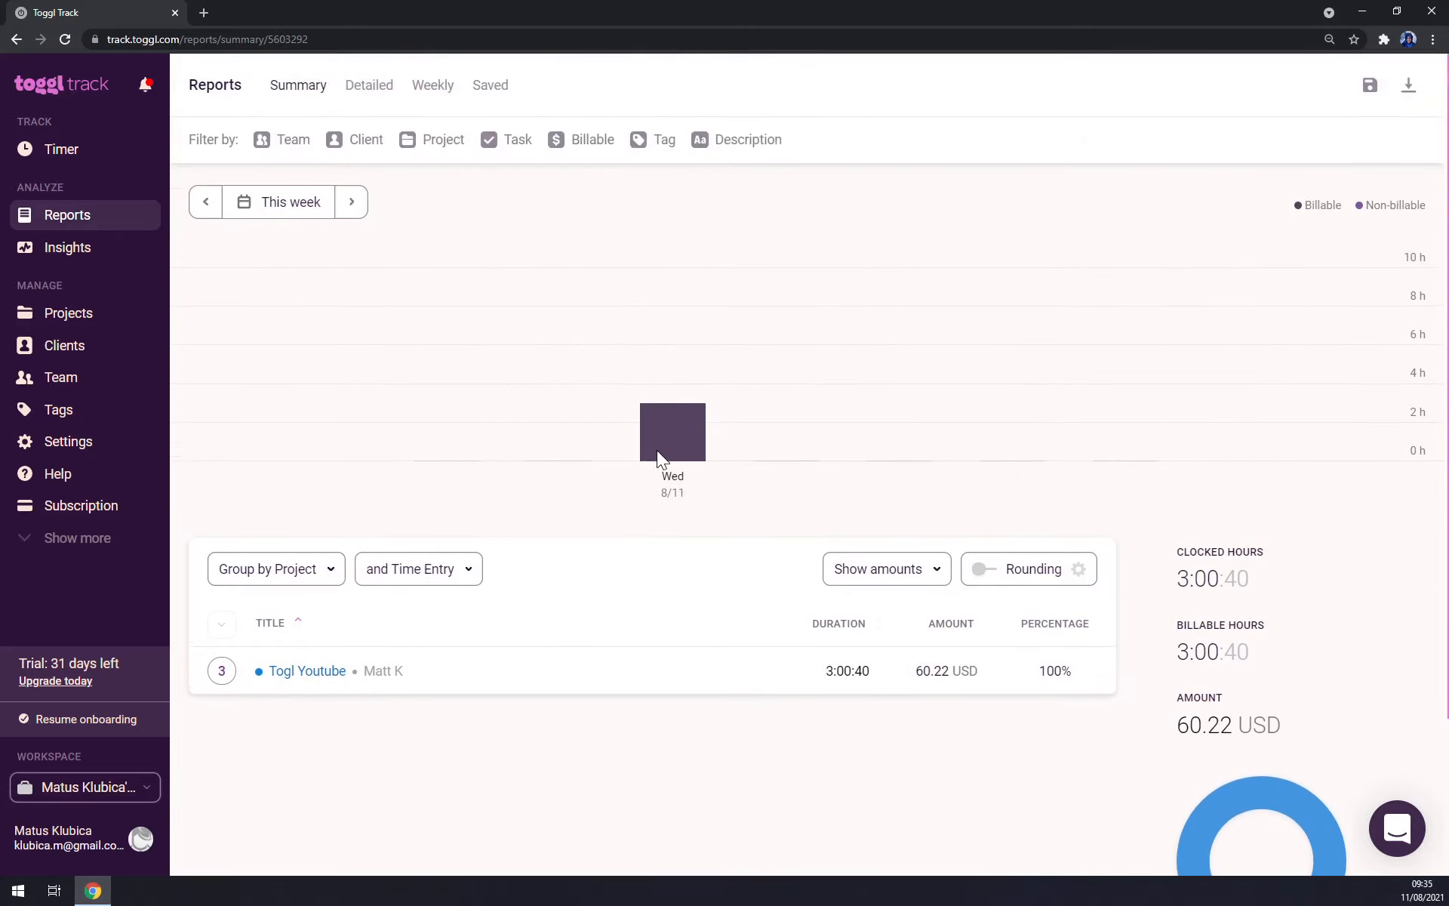
{"action": "mouse_move", "coordinate": [656, 450]}
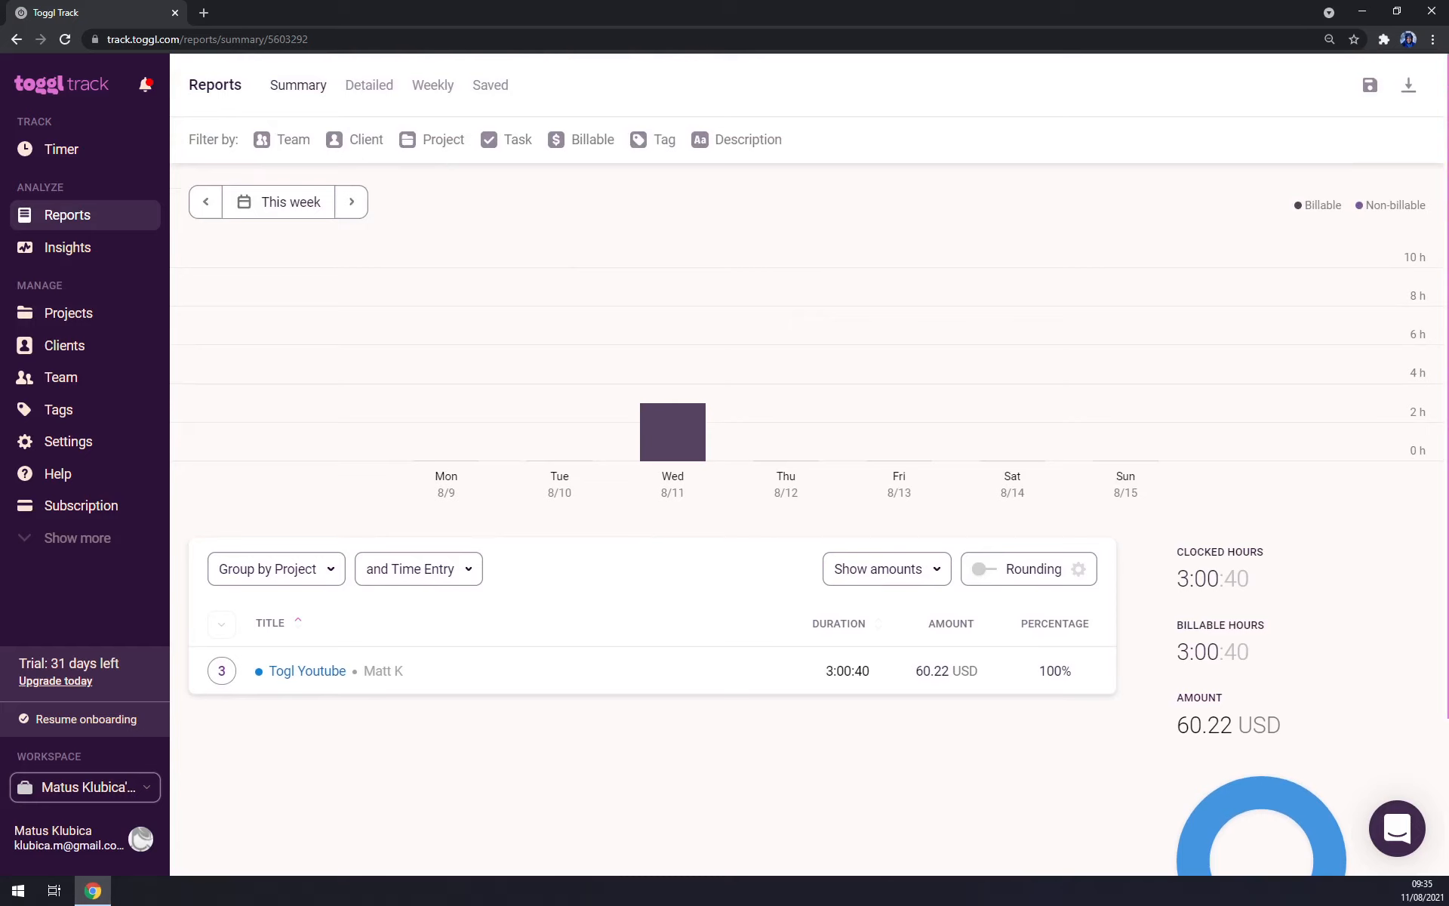
{"action": "left_click_drag", "start_coordinate": [900, 671], "coordinate": [992, 672]}
{"action": "left_click", "coordinate": [993, 679]}
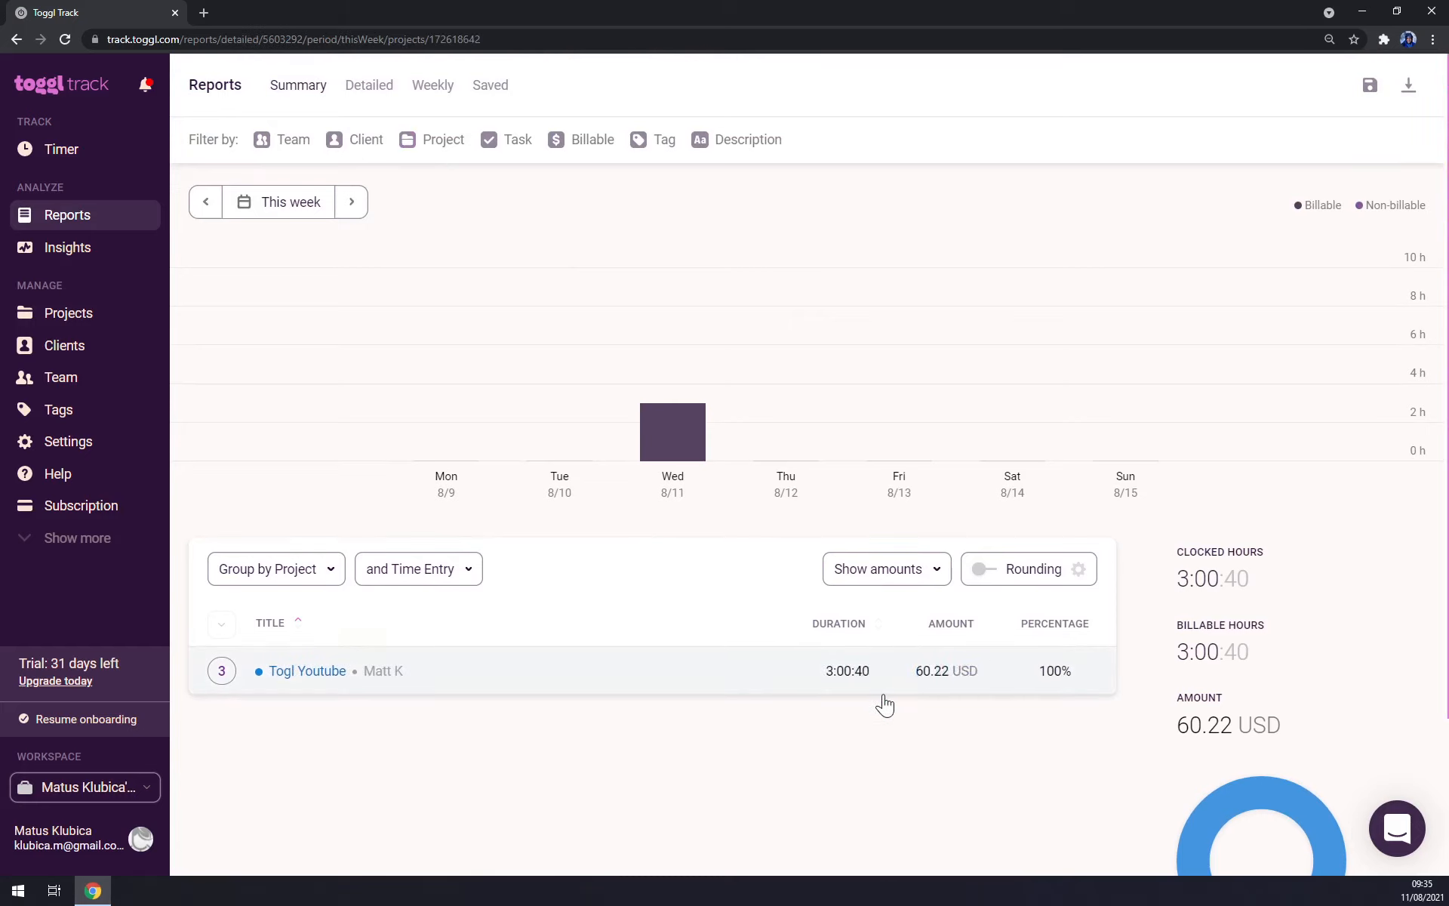
Look at the Insights data trends, then examine Wednesday's bar in the summary report filtered by project
{"action": "left_click", "coordinate": [83, 247]}
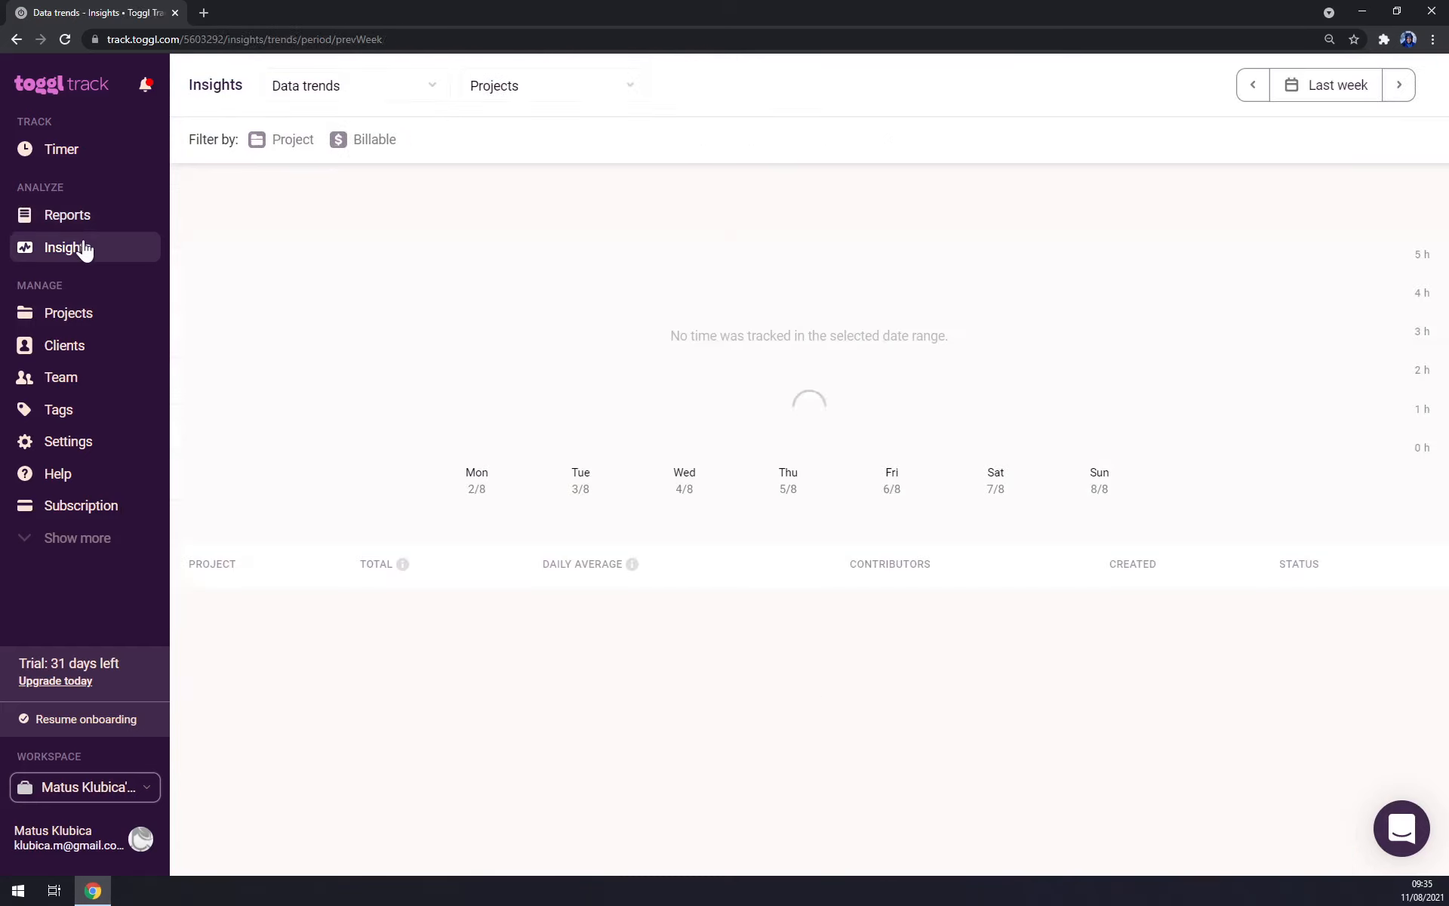
{"action": "left_click", "coordinate": [53, 215]}
{"action": "mouse_move", "coordinate": [702, 411]}
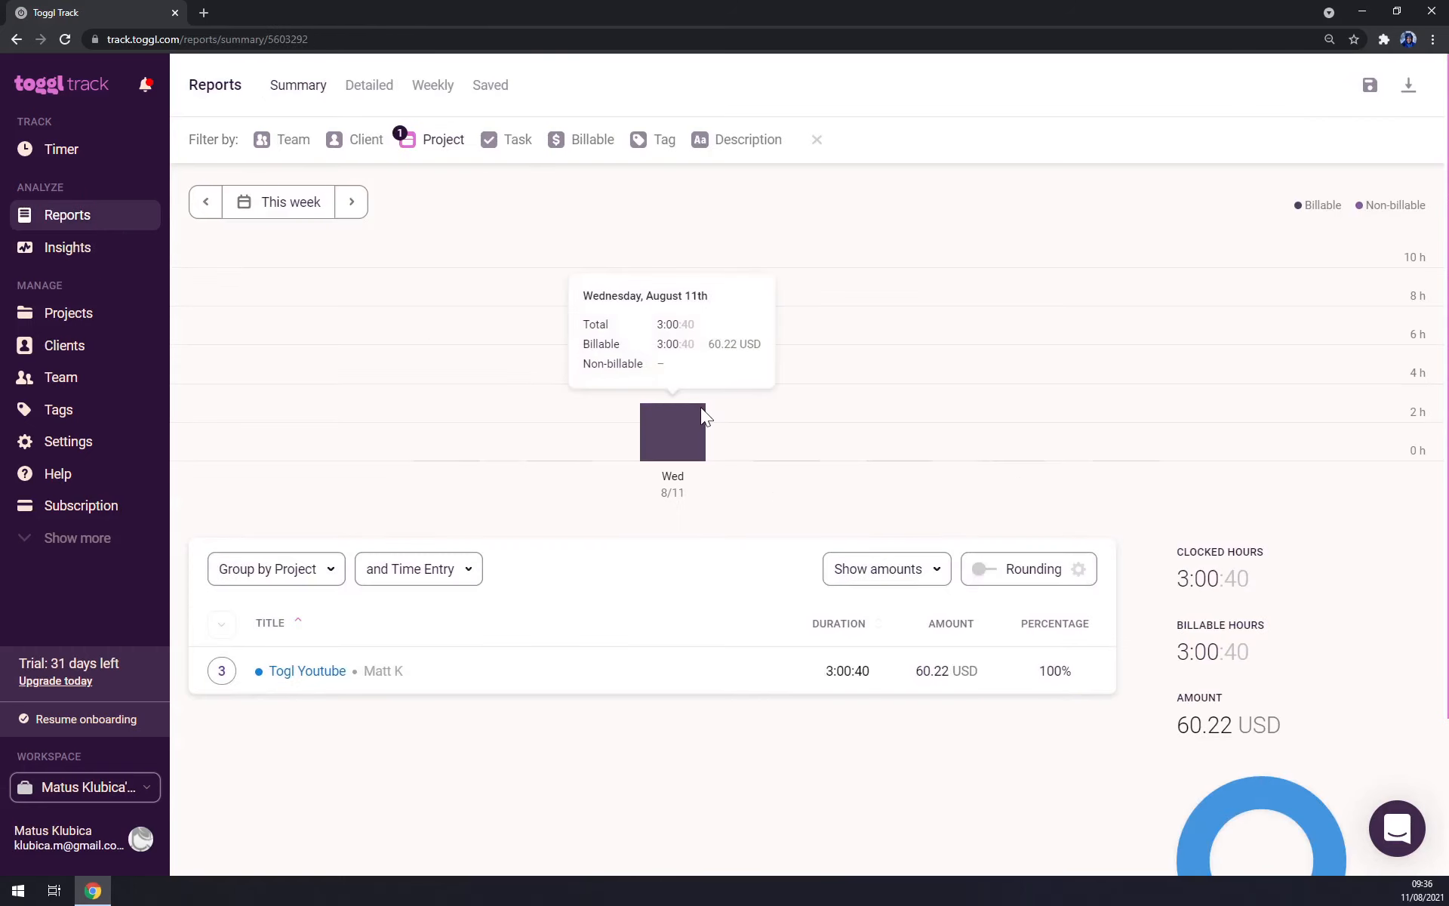
{"action": "scroll", "coordinate": [699, 428], "scroll_direction": "down", "scroll_amount": 3}
{"action": "scroll", "coordinate": [699, 434], "scroll_direction": "up", "scroll_amount": 3}
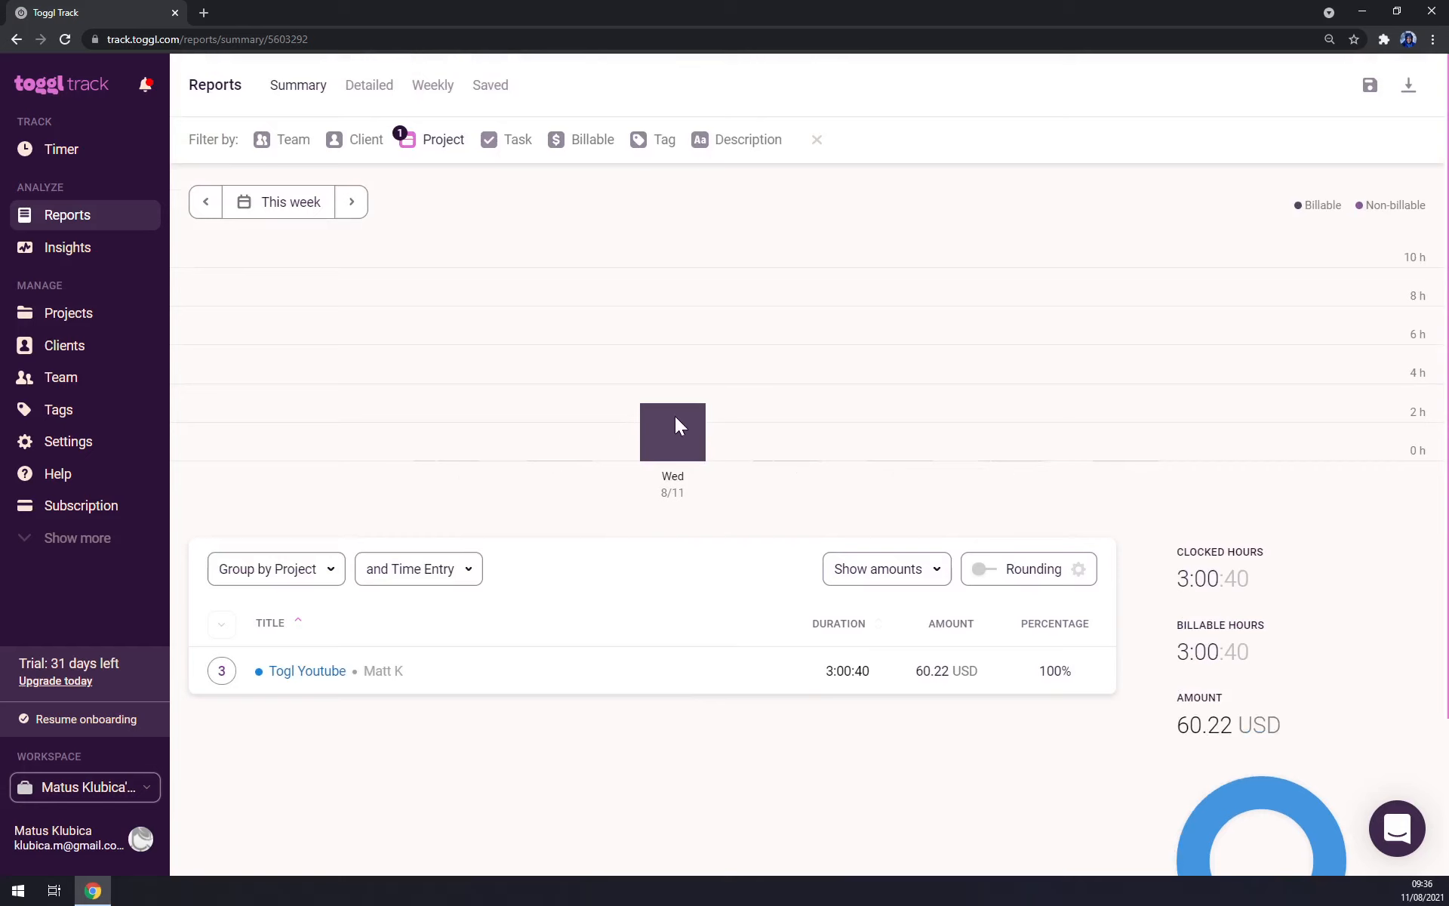
{"action": "mouse_move", "coordinate": [676, 477]}
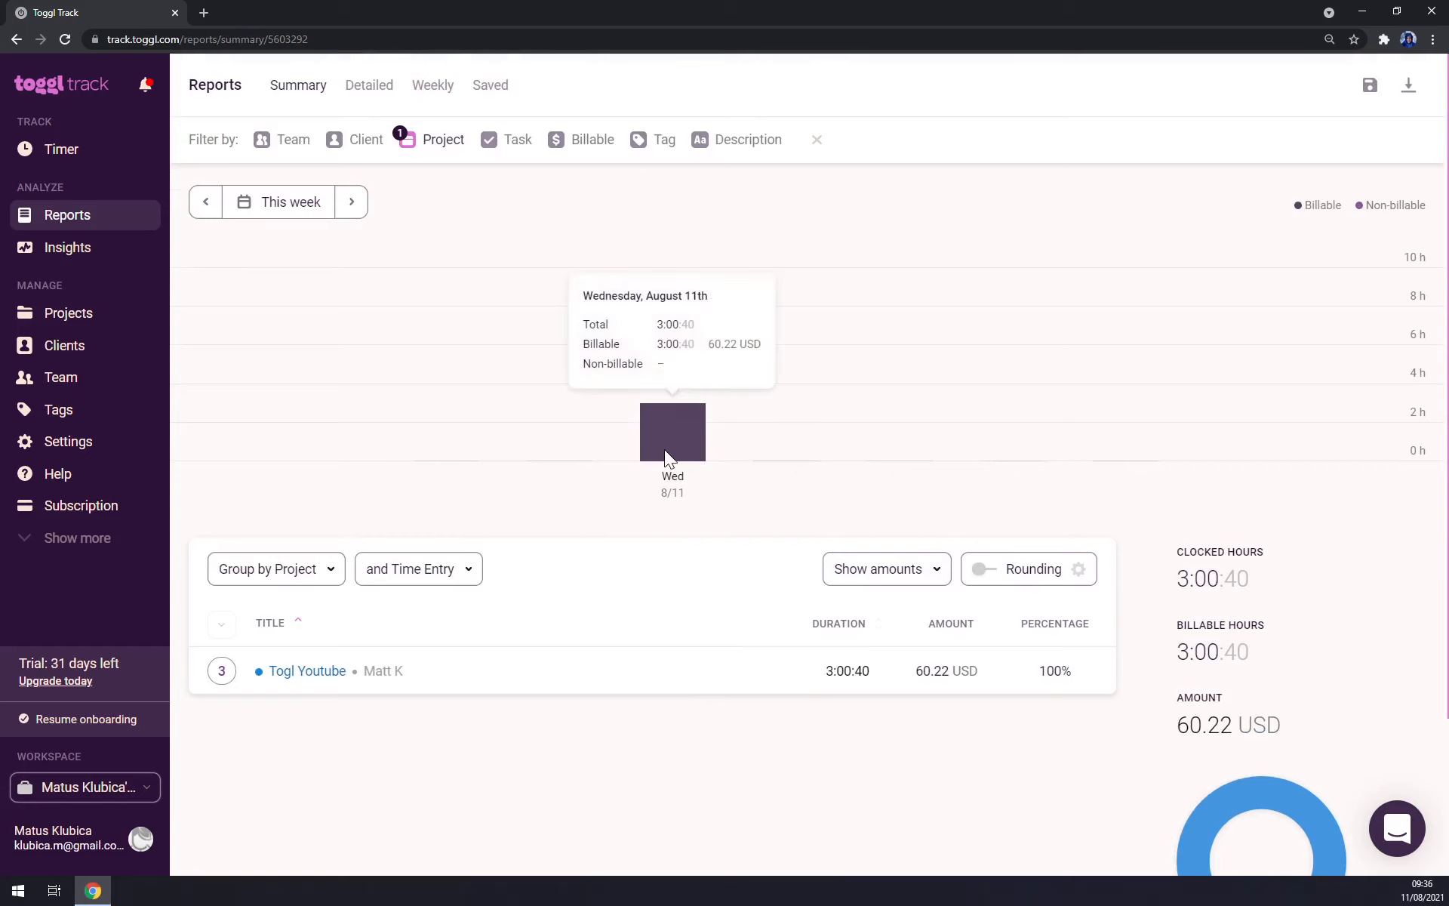
Add a billable manual entry described as "tutorials" for the Youtube Tutorial project, from 9:34 AM to 12:34 PM today
{"action": "left_click", "coordinate": [64, 149]}
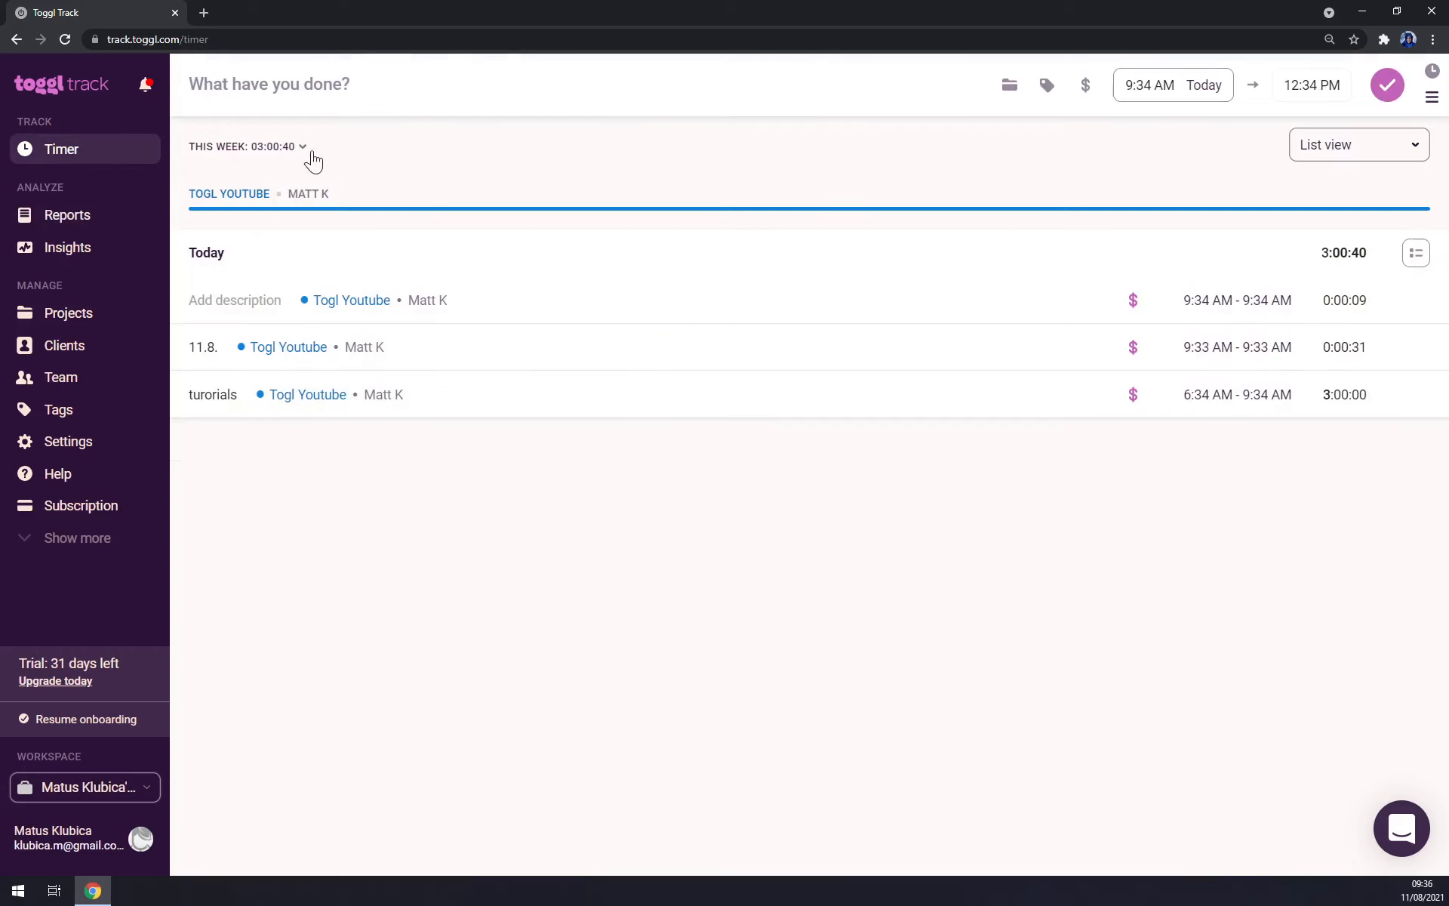
{"action": "left_click", "coordinate": [1011, 86]}
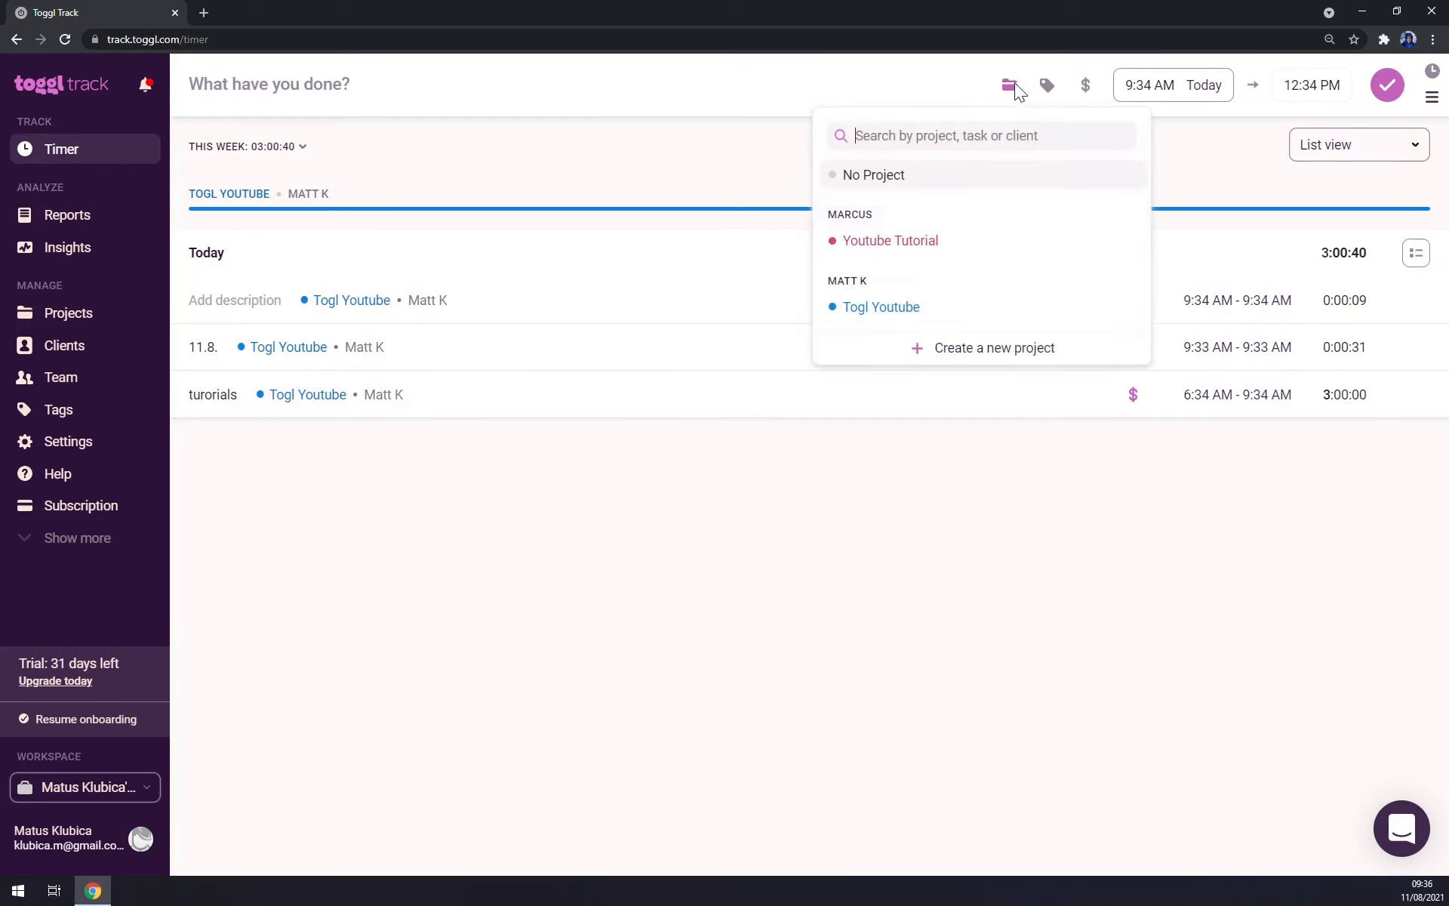
{"action": "left_click", "coordinate": [855, 252]}
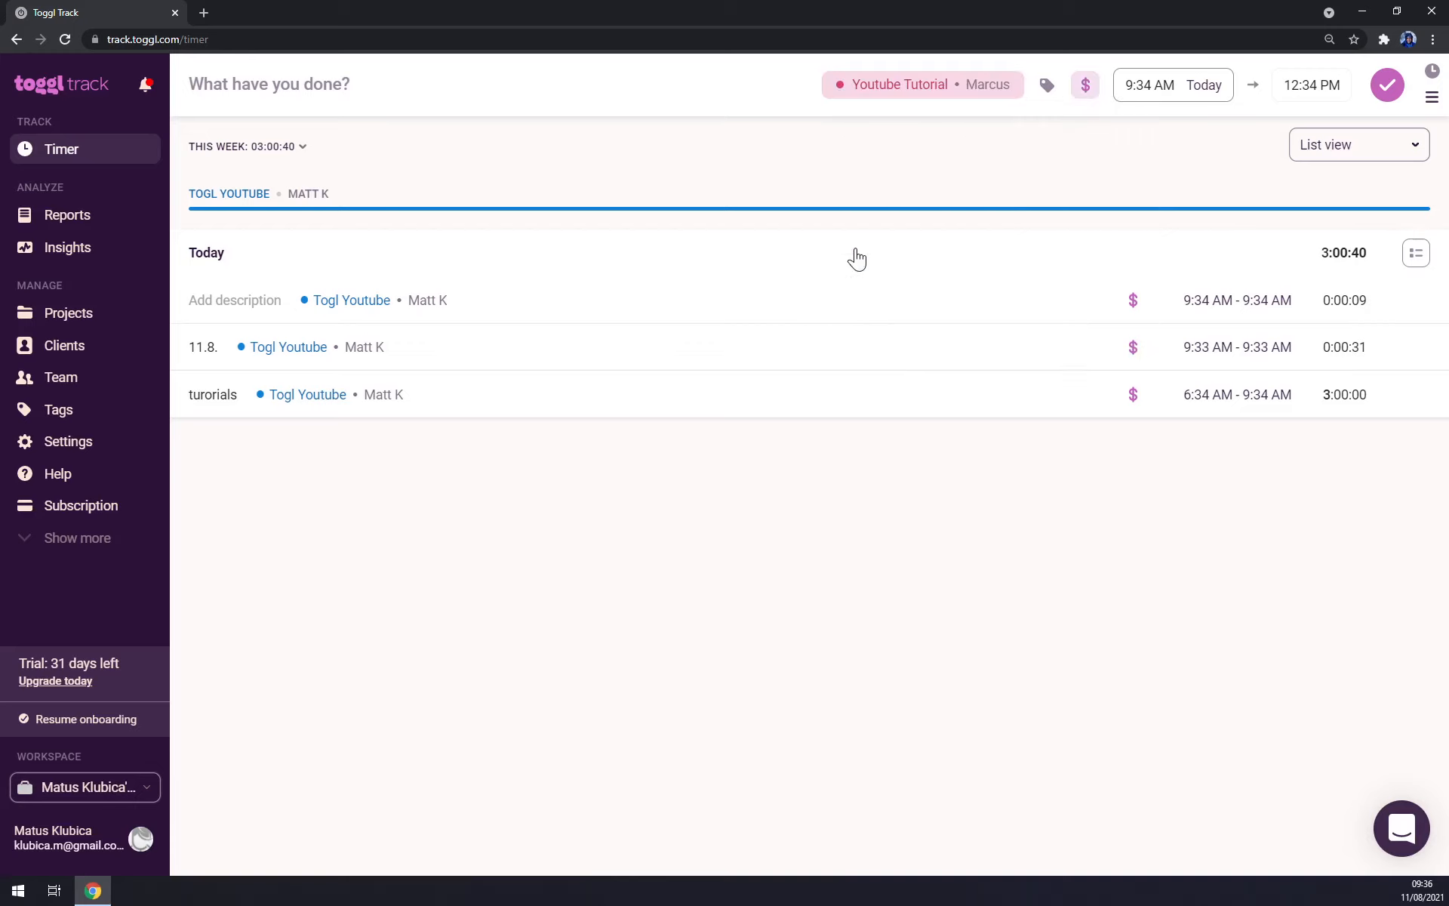
{"action": "left_click", "coordinate": [1085, 86]}
{"action": "type", "text": "tutorials"}
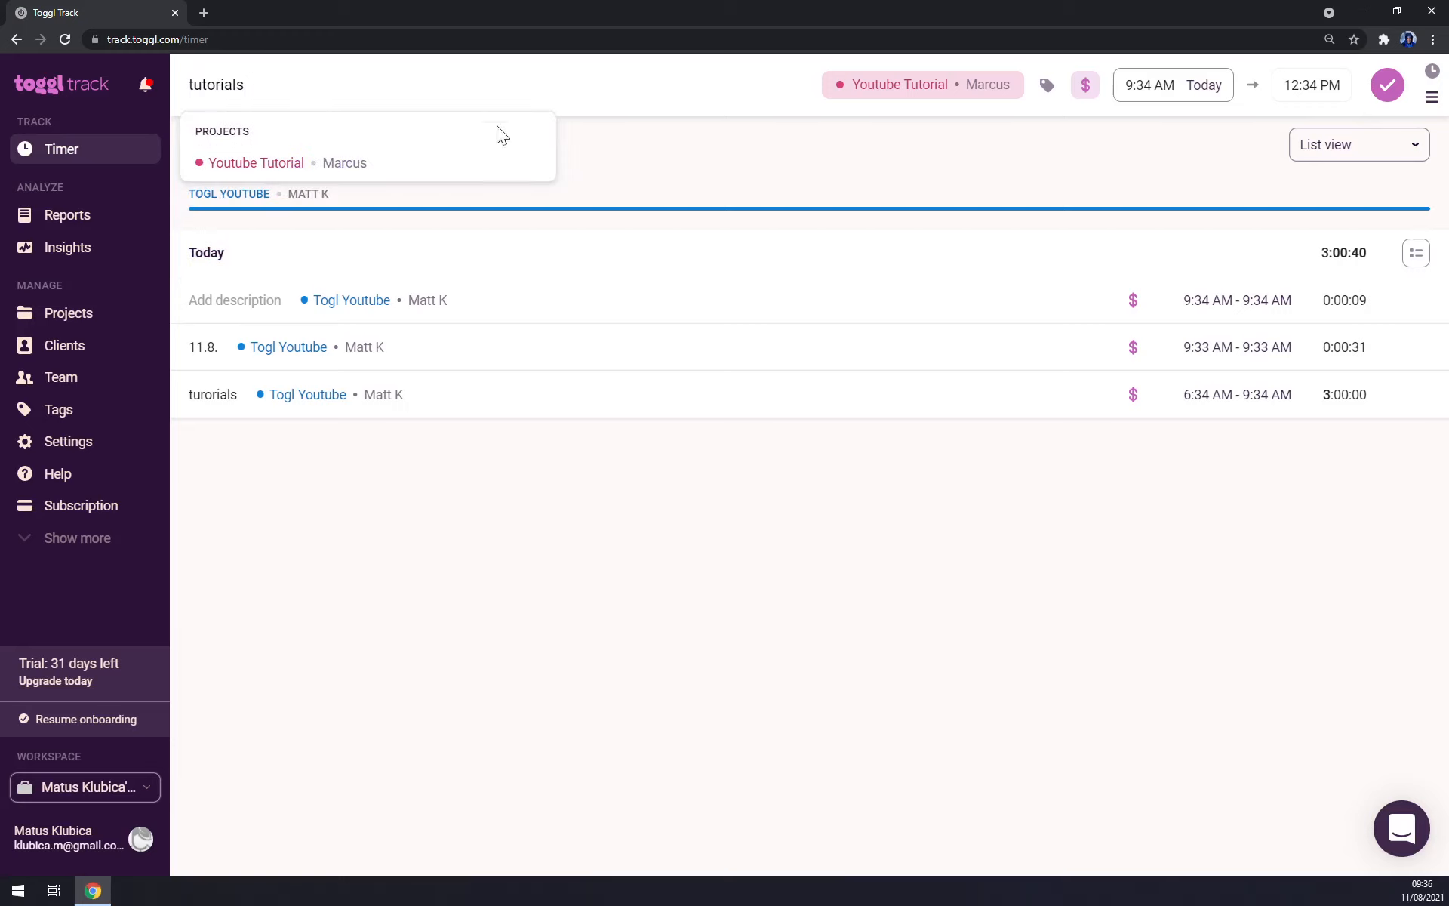
{"action": "left_click", "coordinate": [666, 140]}
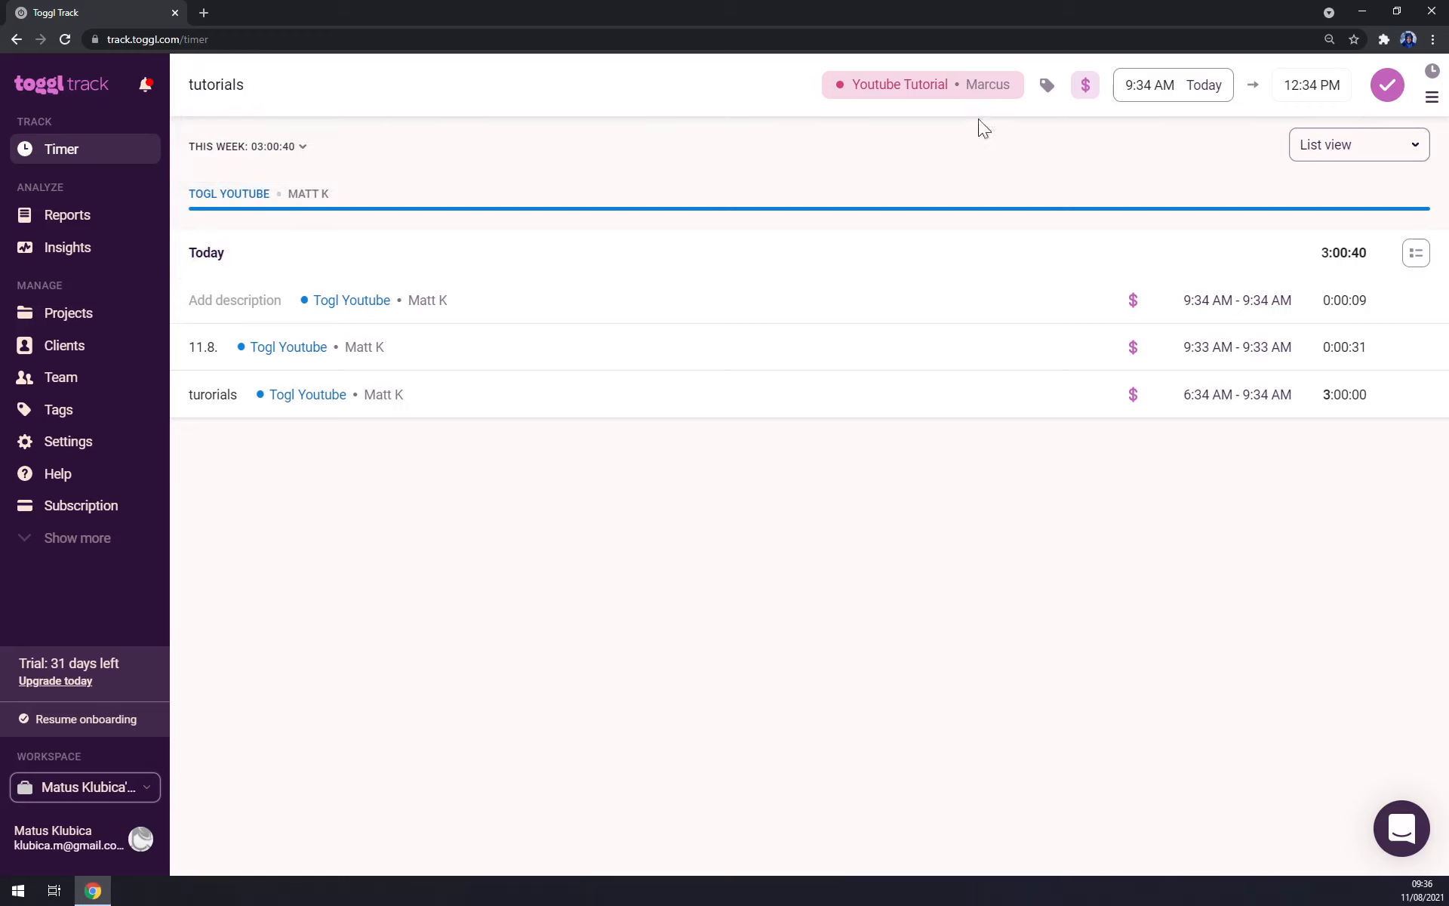
{"action": "left_click", "coordinate": [1370, 84]}
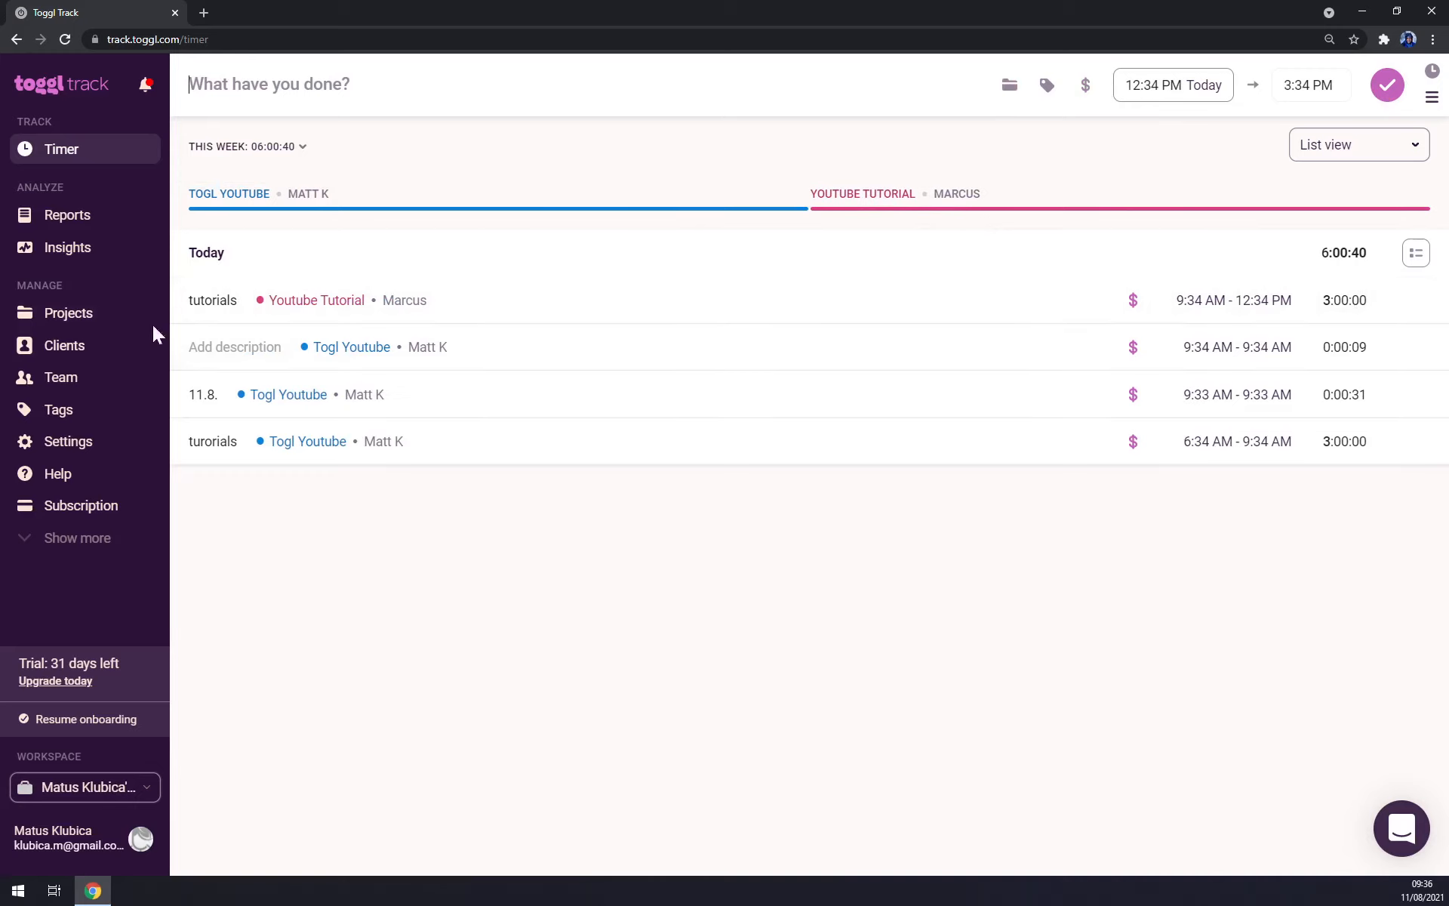
Add the Youtube Tutorial project to the project filter of this week's summary report, alongside Togl Youtube
{"action": "left_click", "coordinate": [74, 226]}
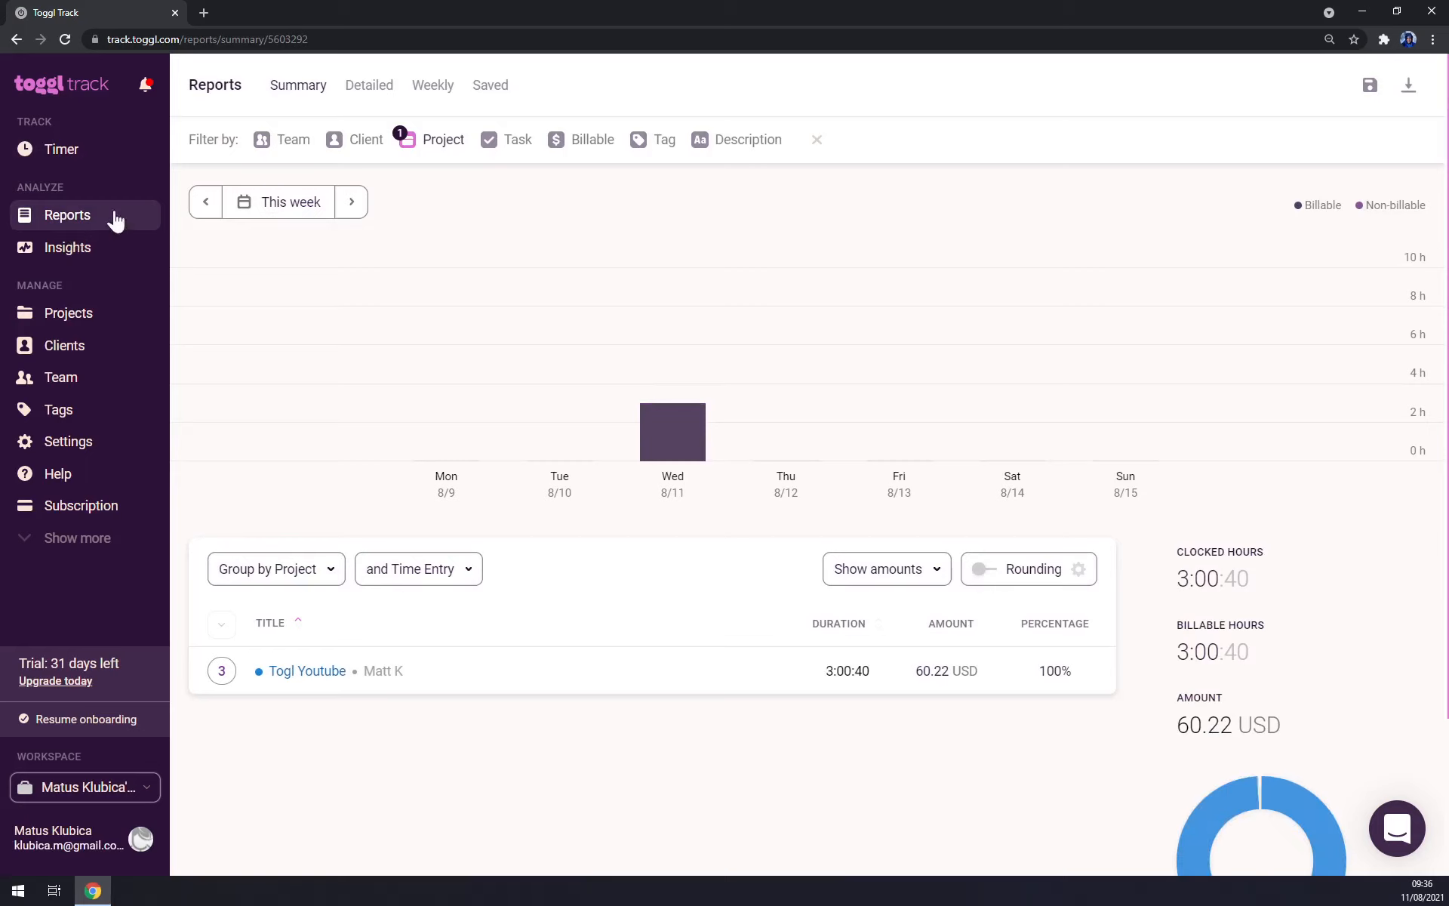
{"action": "left_click", "coordinate": [65, 249]}
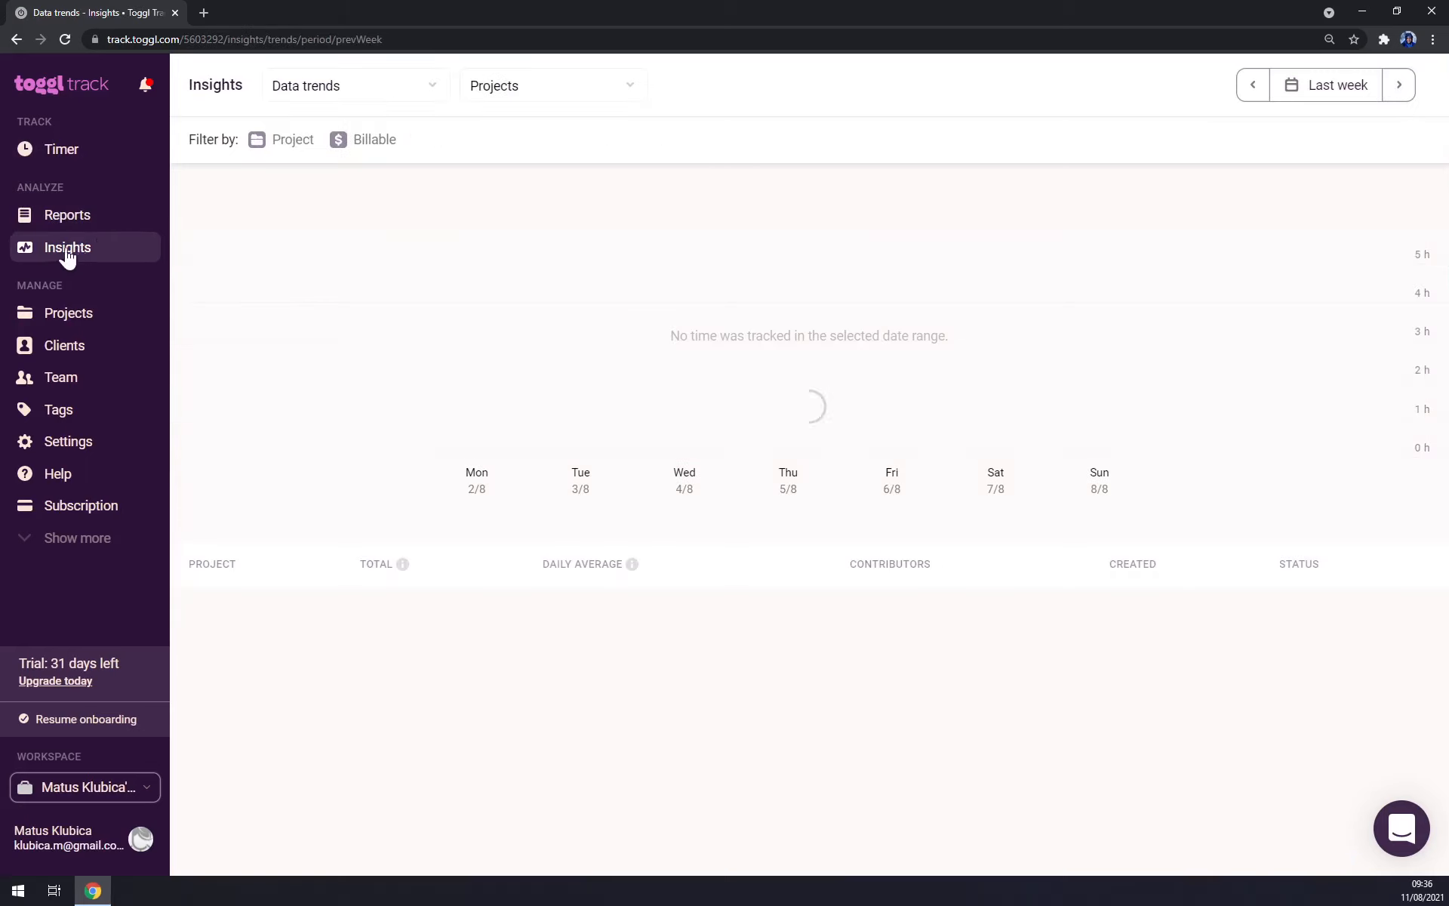
{"action": "left_click", "coordinate": [97, 217]}
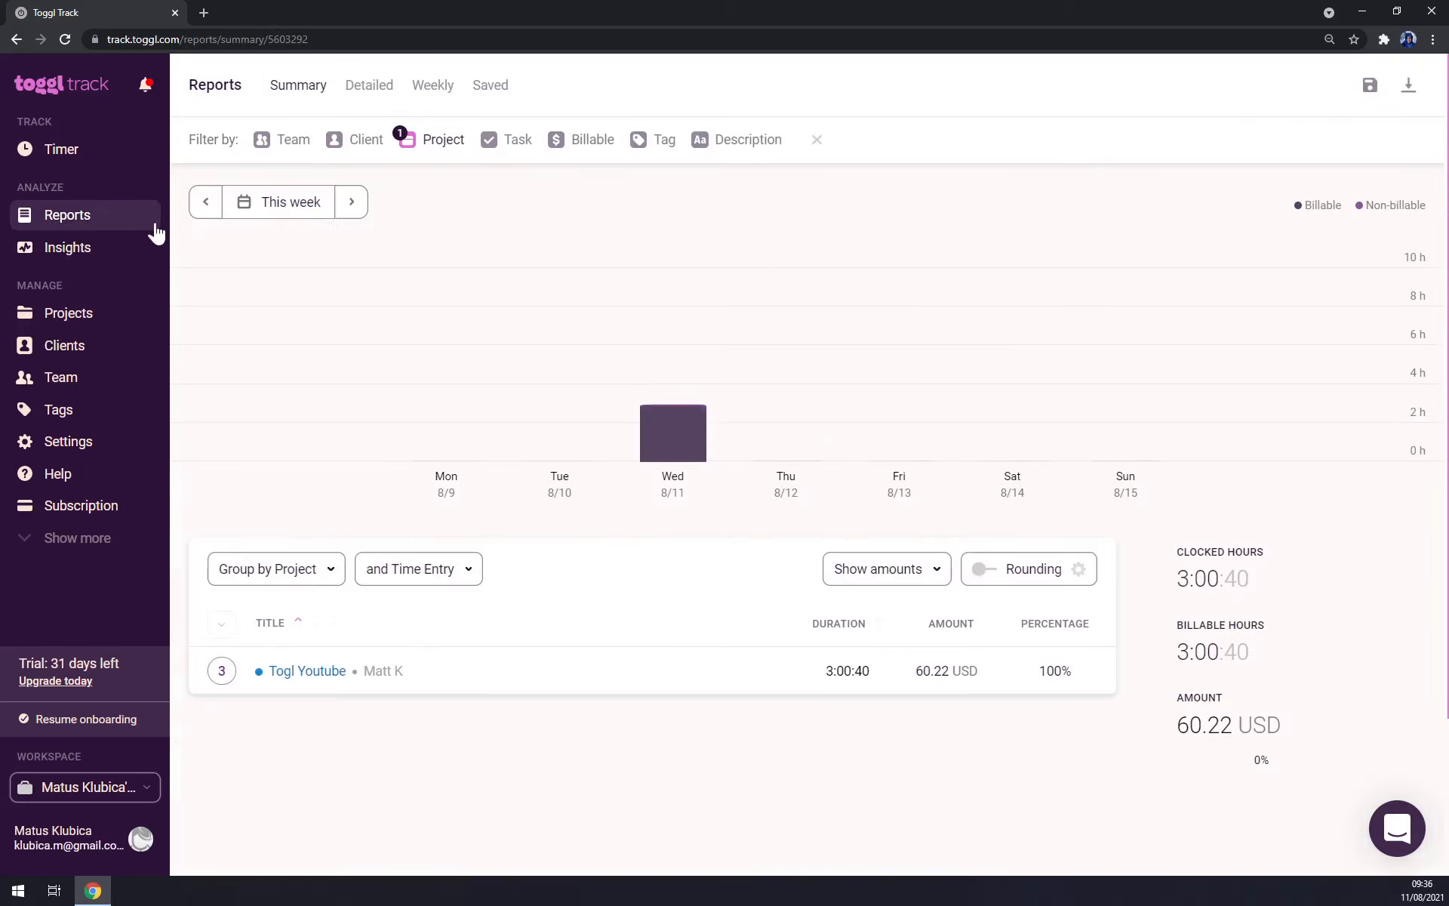
{"action": "mouse_move", "coordinate": [699, 459]}
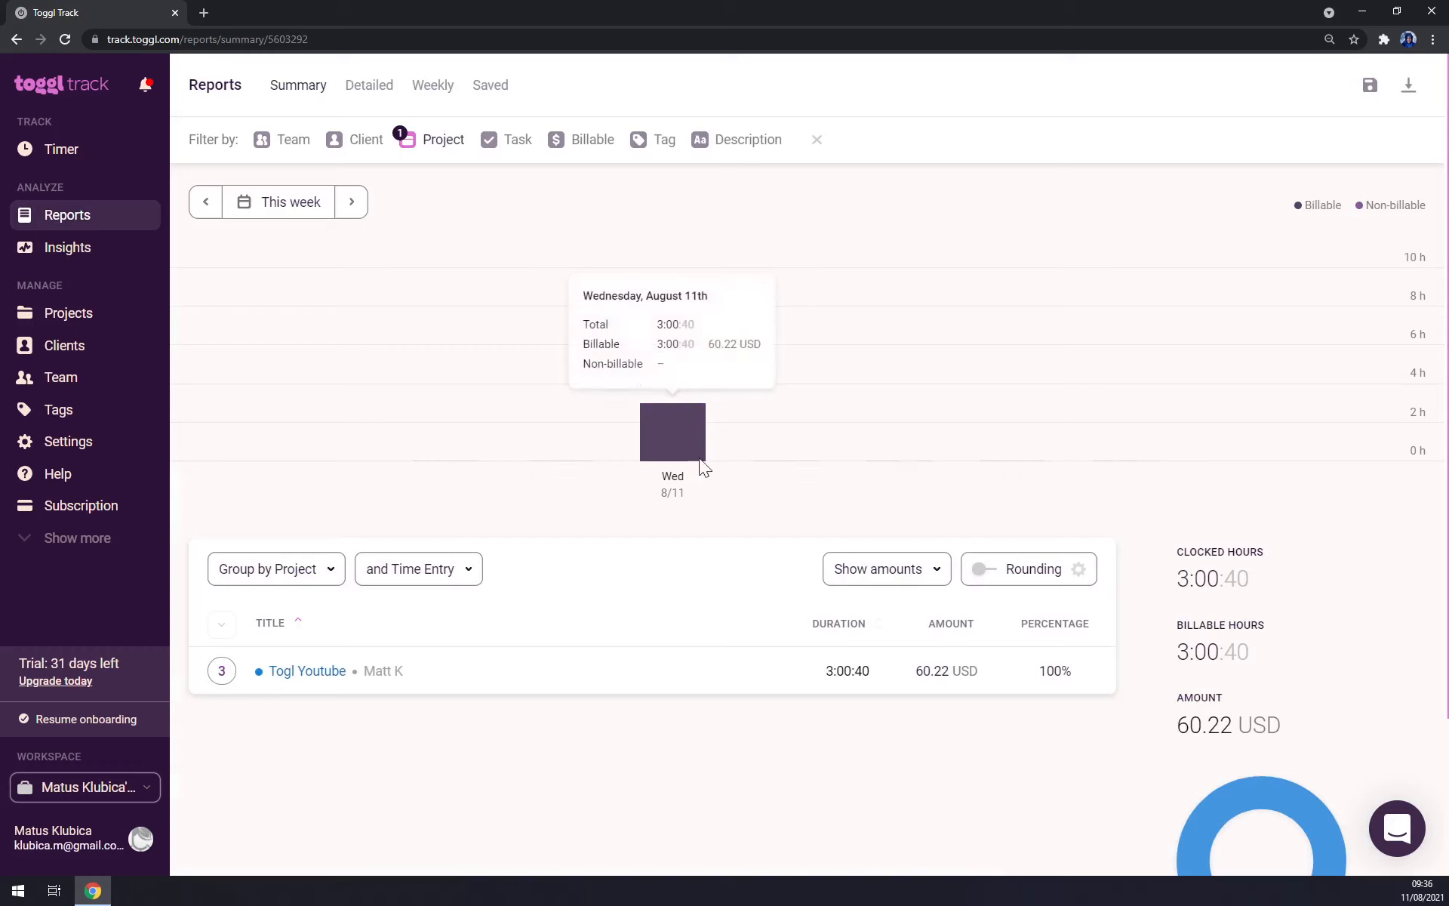
{"action": "left_click", "coordinate": [414, 140]}
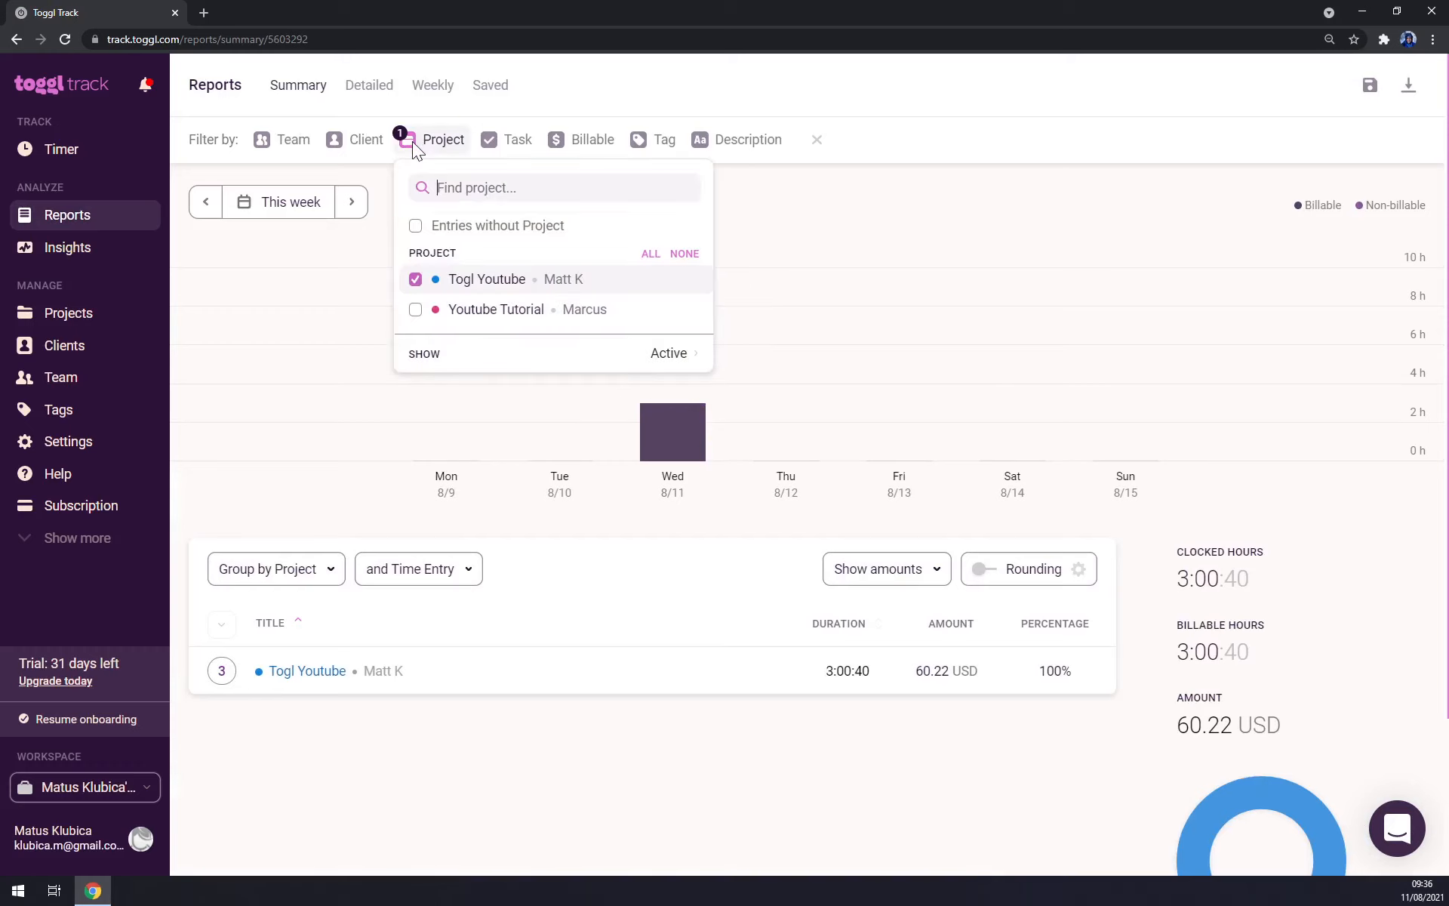
{"action": "left_click", "coordinate": [415, 309]}
{"action": "left_click", "coordinate": [565, 510]}
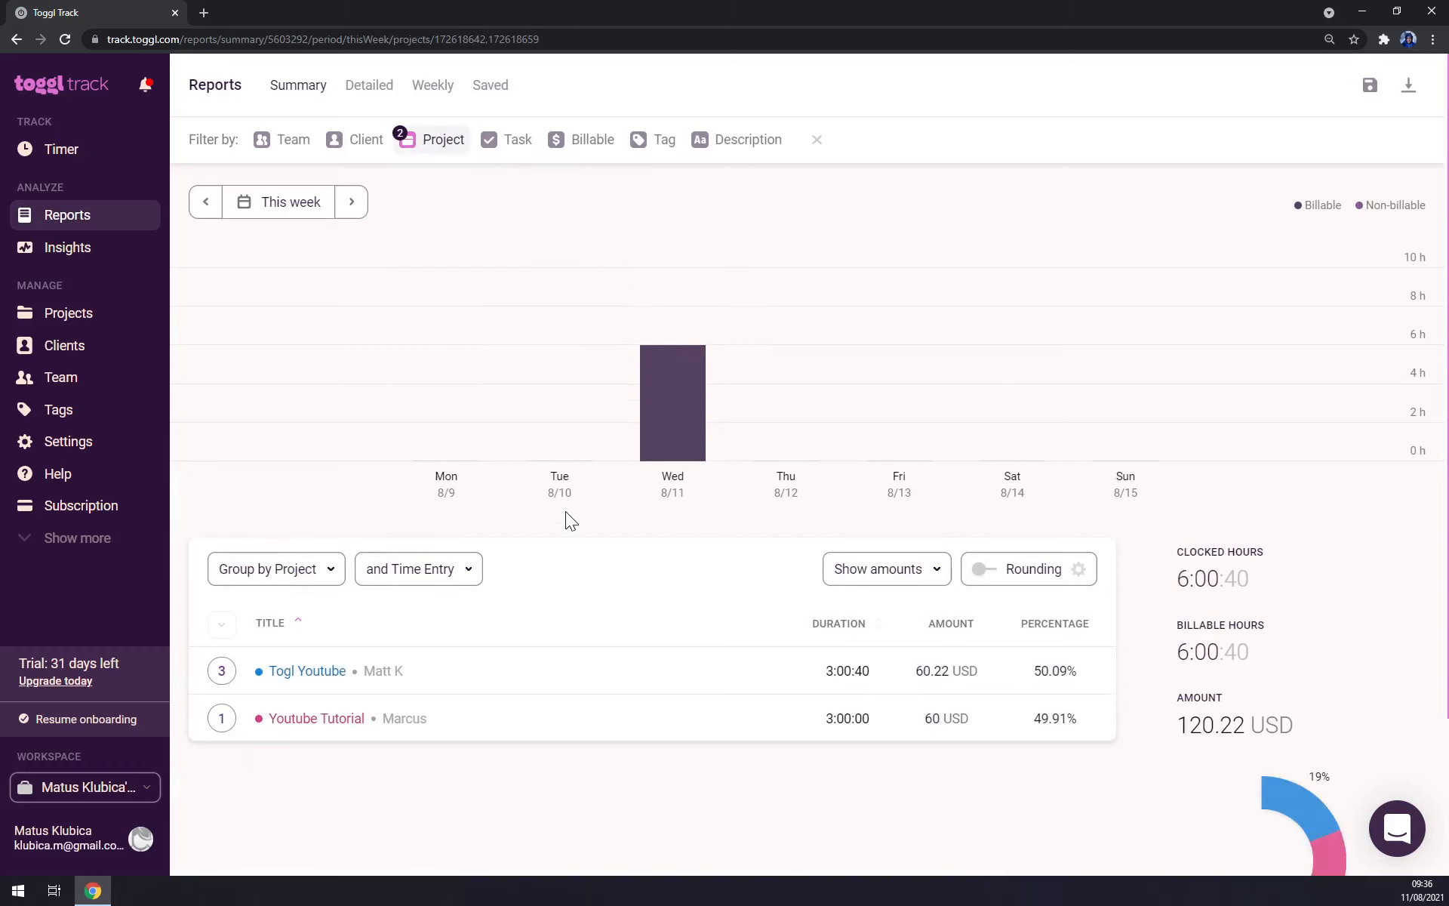
Examine the summary report's project breakdown, the Togl Youtube time entries and the total billable amount
{"action": "scroll", "coordinate": [337, 679], "scroll_direction": "down", "scroll_amount": 1}
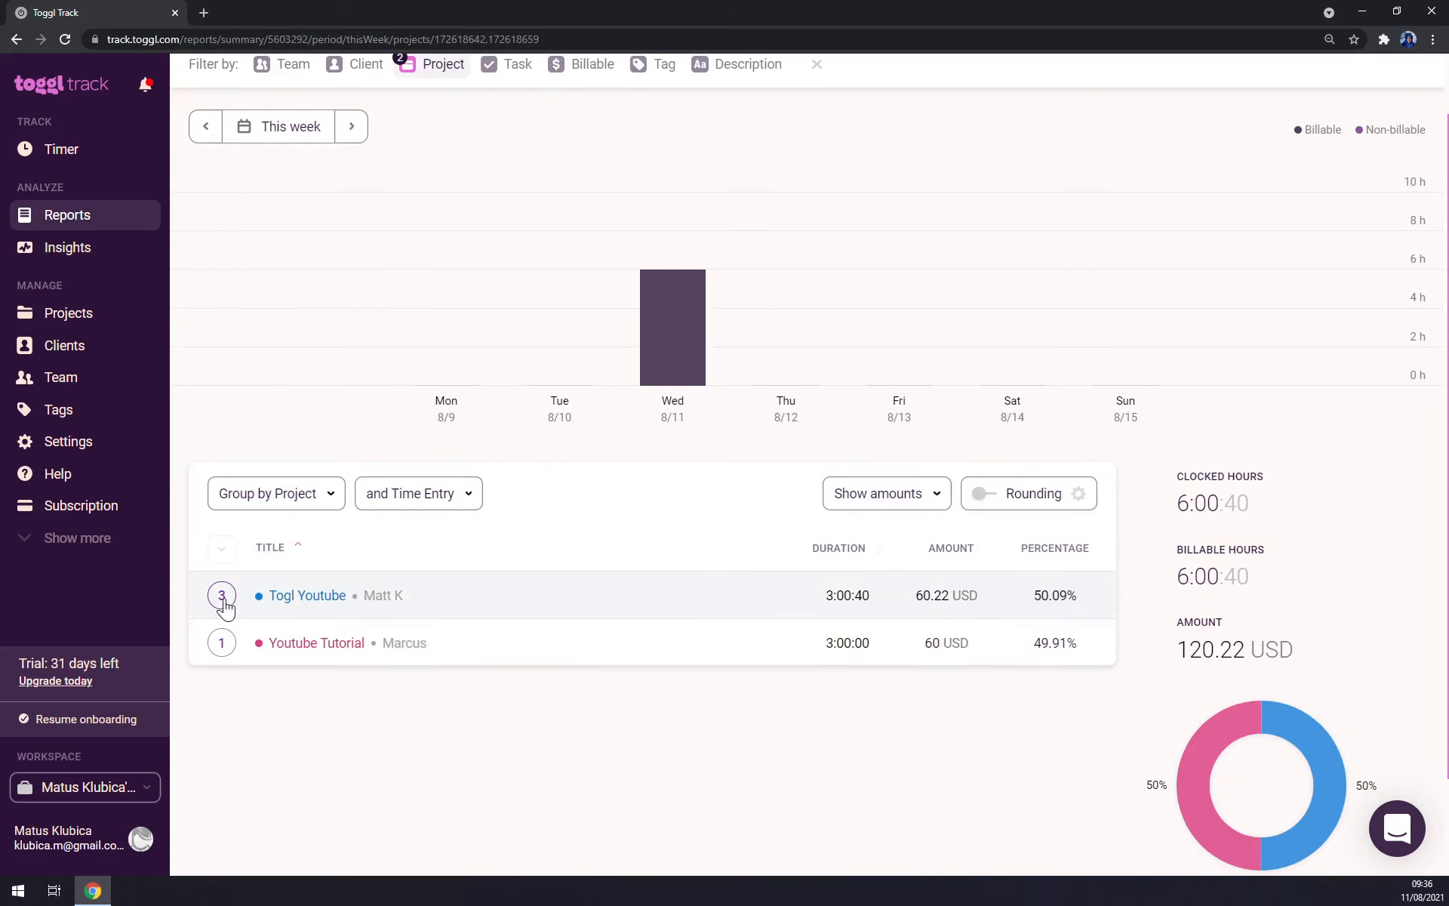
{"action": "left_click", "coordinate": [223, 598]}
{"action": "left_click", "coordinate": [222, 598]}
{"action": "scroll", "coordinate": [381, 608], "scroll_direction": "down", "scroll_amount": 2}
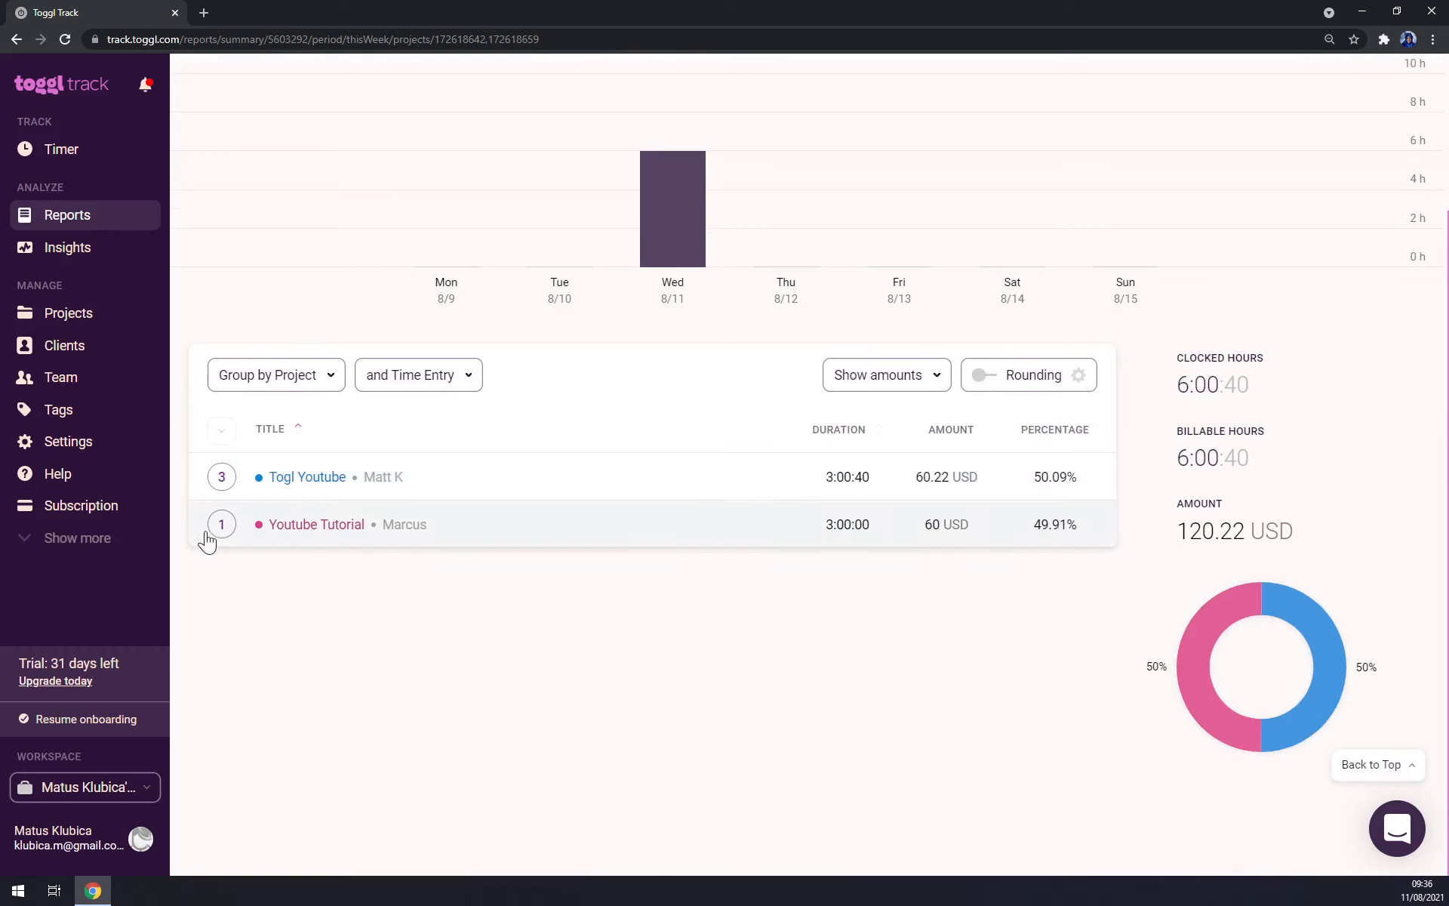
{"action": "scroll", "coordinate": [415, 723], "scroll_direction": "up", "scroll_amount": 2}
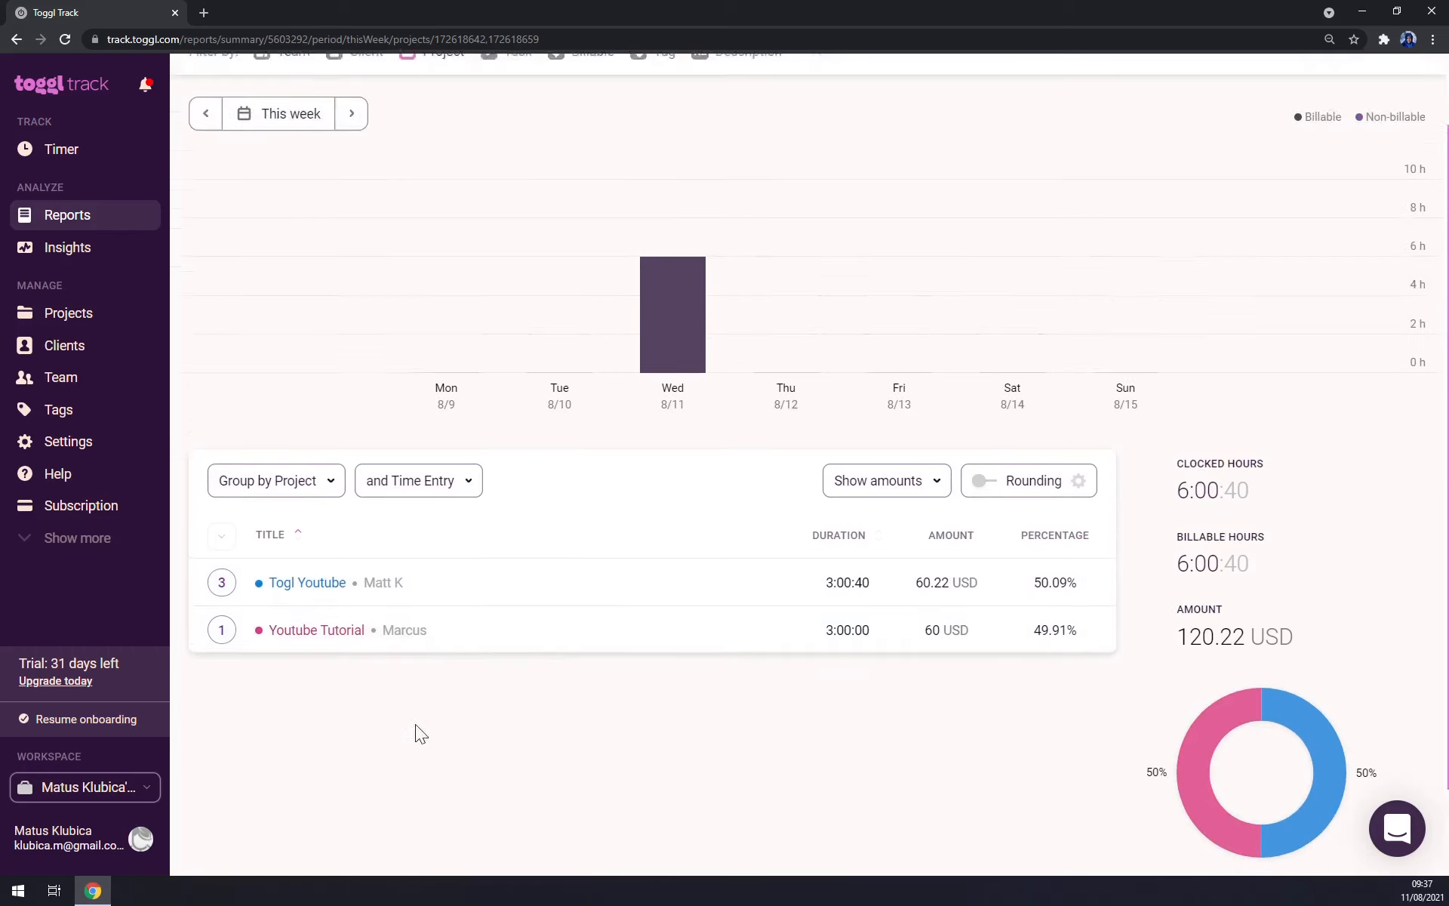
{"action": "scroll", "coordinate": [550, 749], "scroll_direction": "down", "scroll_amount": 1}
{"action": "scroll", "coordinate": [812, 744], "scroll_direction": "up", "scroll_amount": 1}
{"action": "left_click_drag", "start_coordinate": [1010, 628], "coordinate": [1175, 650]}
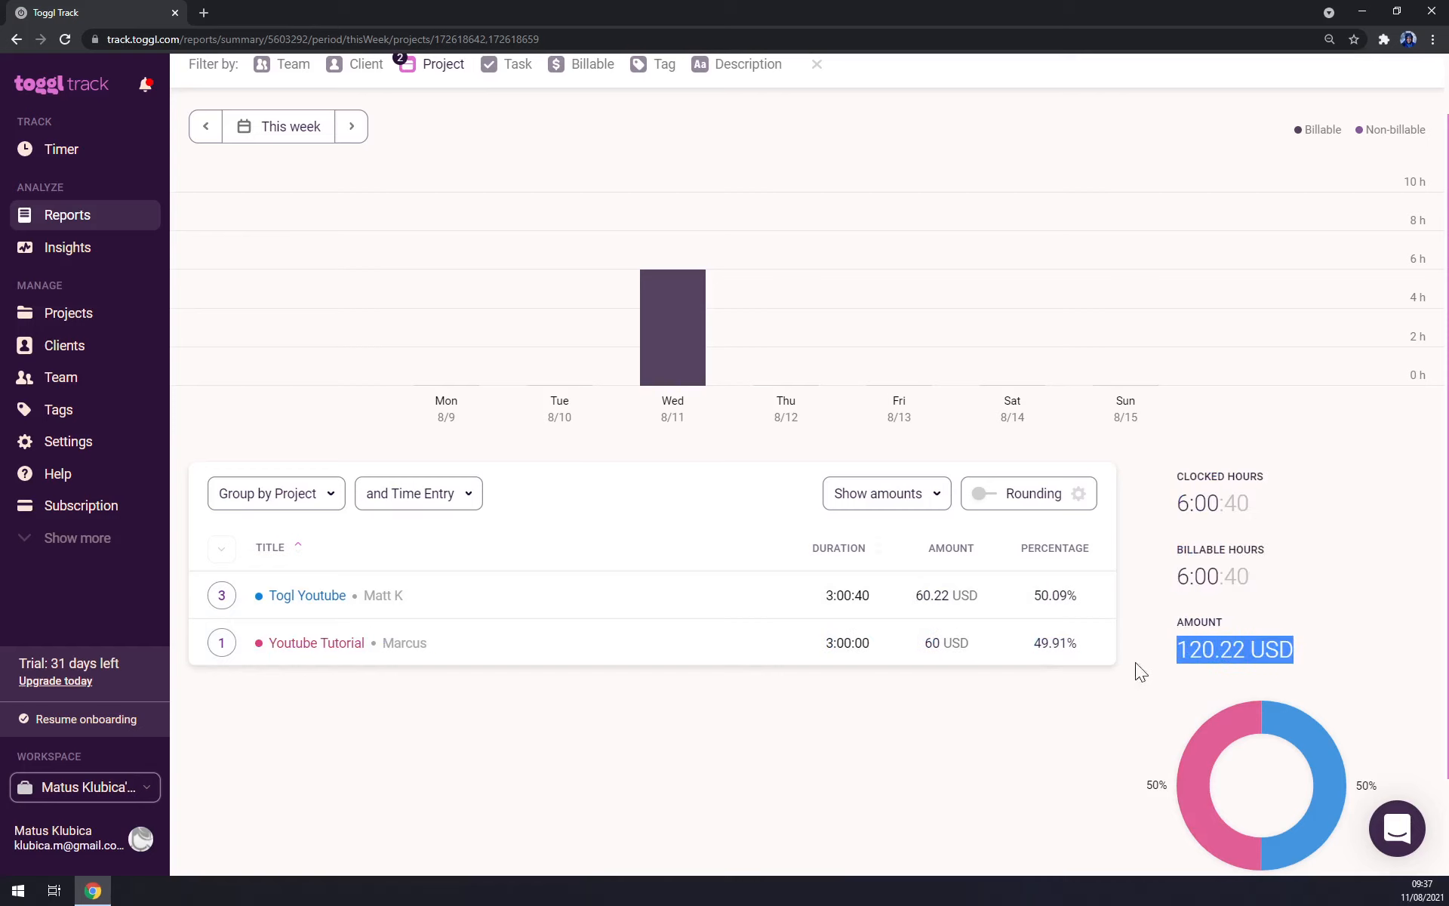
{"action": "scroll", "coordinate": [851, 709], "scroll_direction": "up", "scroll_amount": 1}
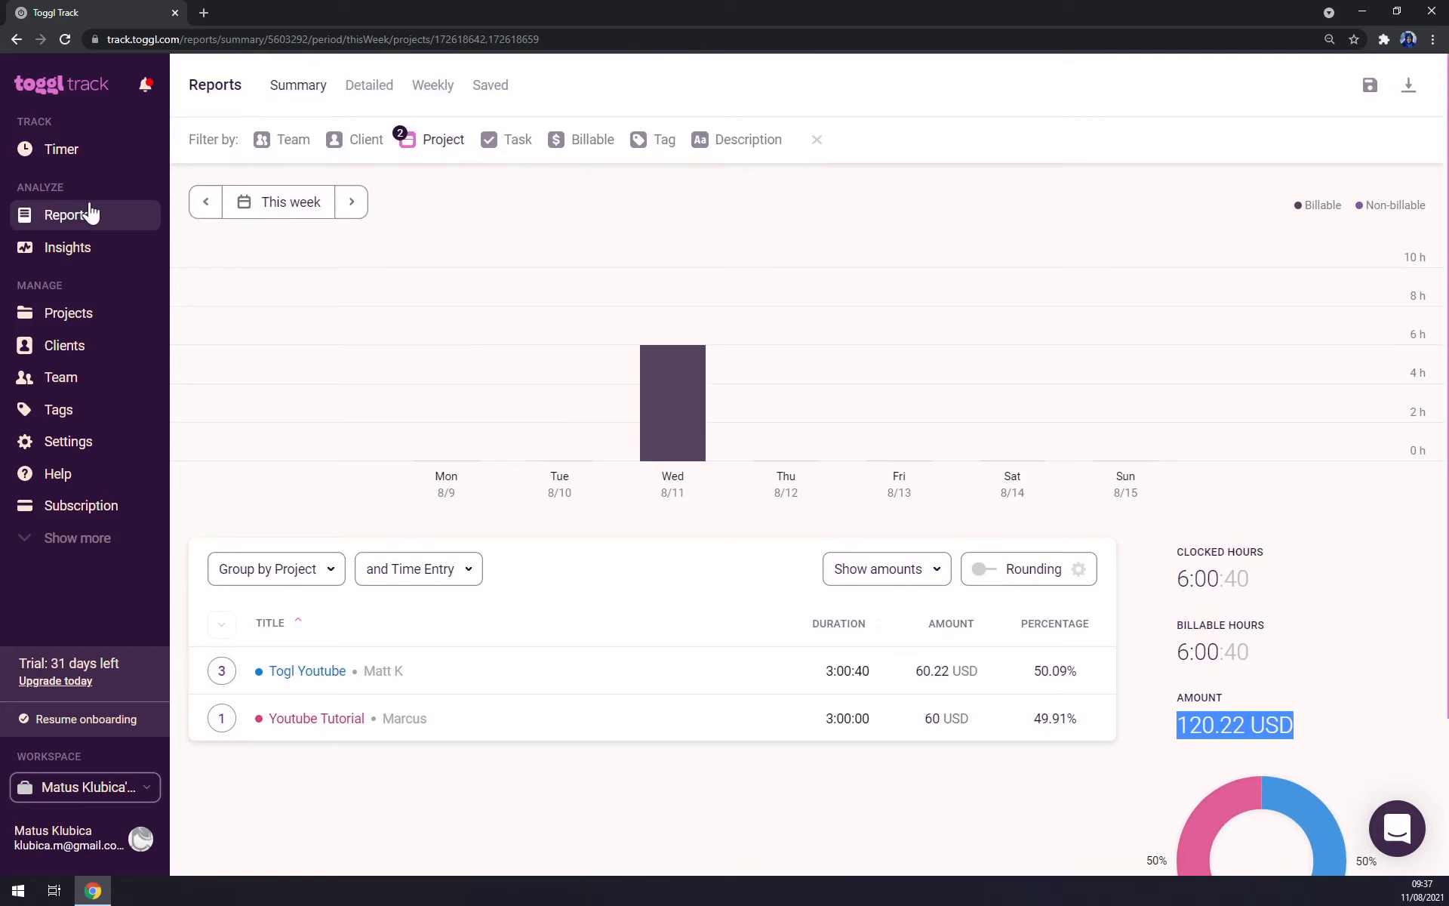
Create a new workspace named "YT Tutorials" and skip inviting other people
{"action": "left_click", "coordinate": [68, 98]}
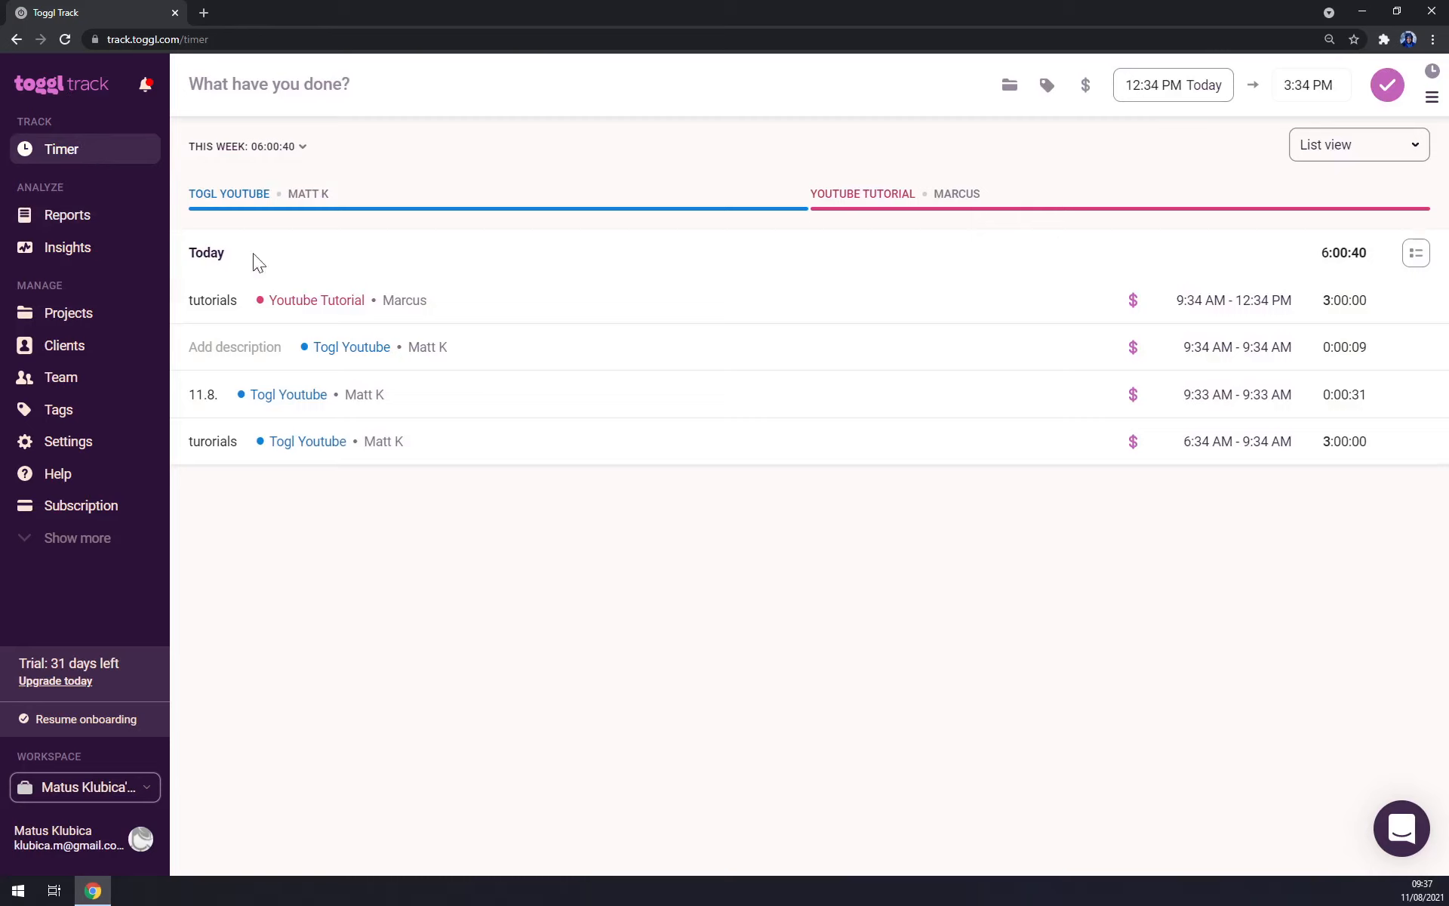
{"action": "left_click", "coordinate": [155, 786]}
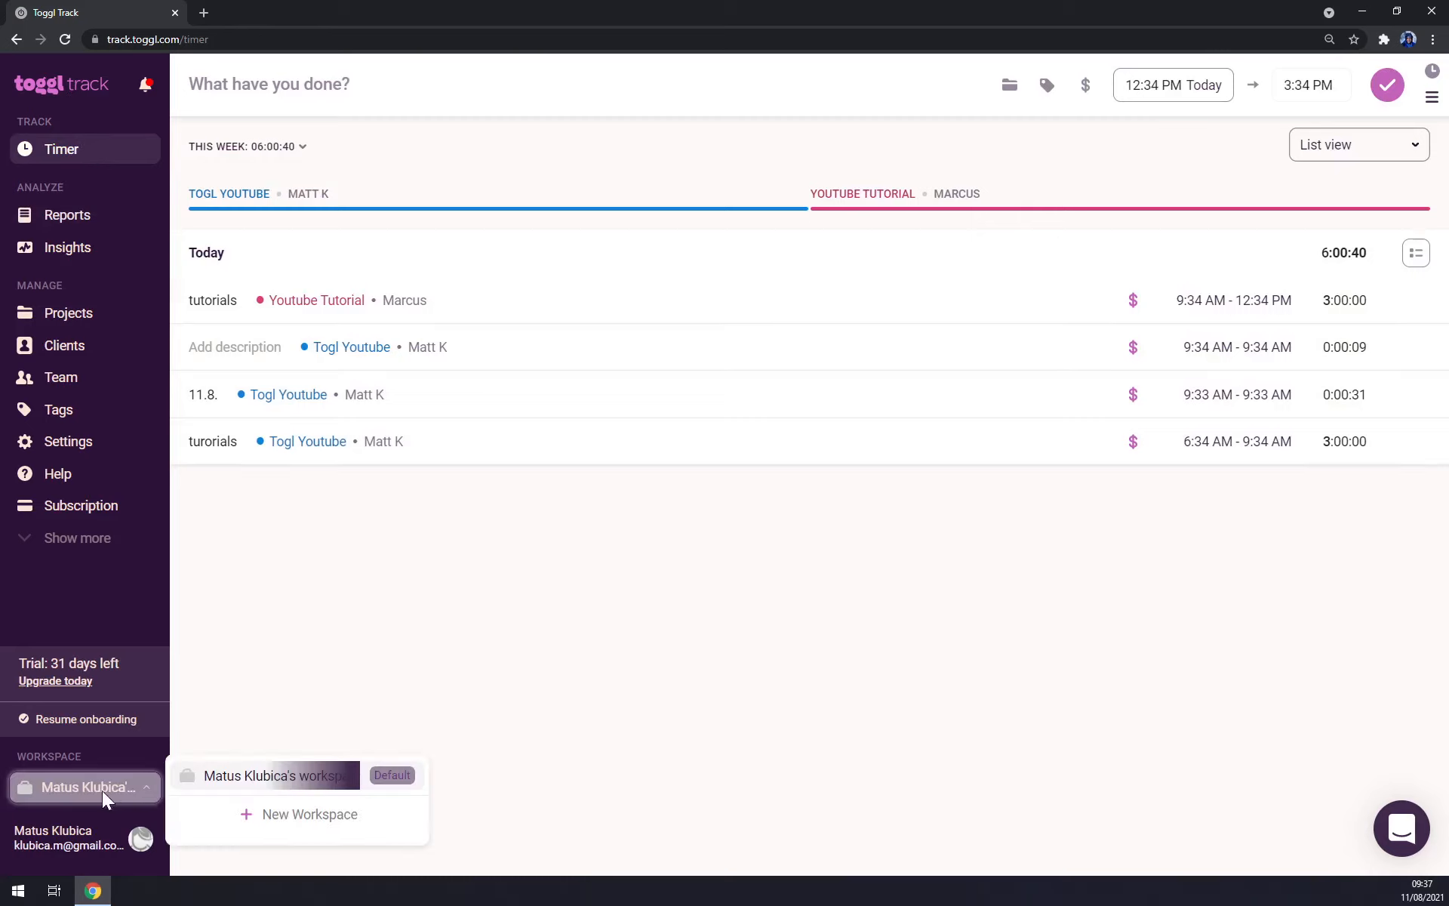
{"action": "left_click", "coordinate": [381, 630]}
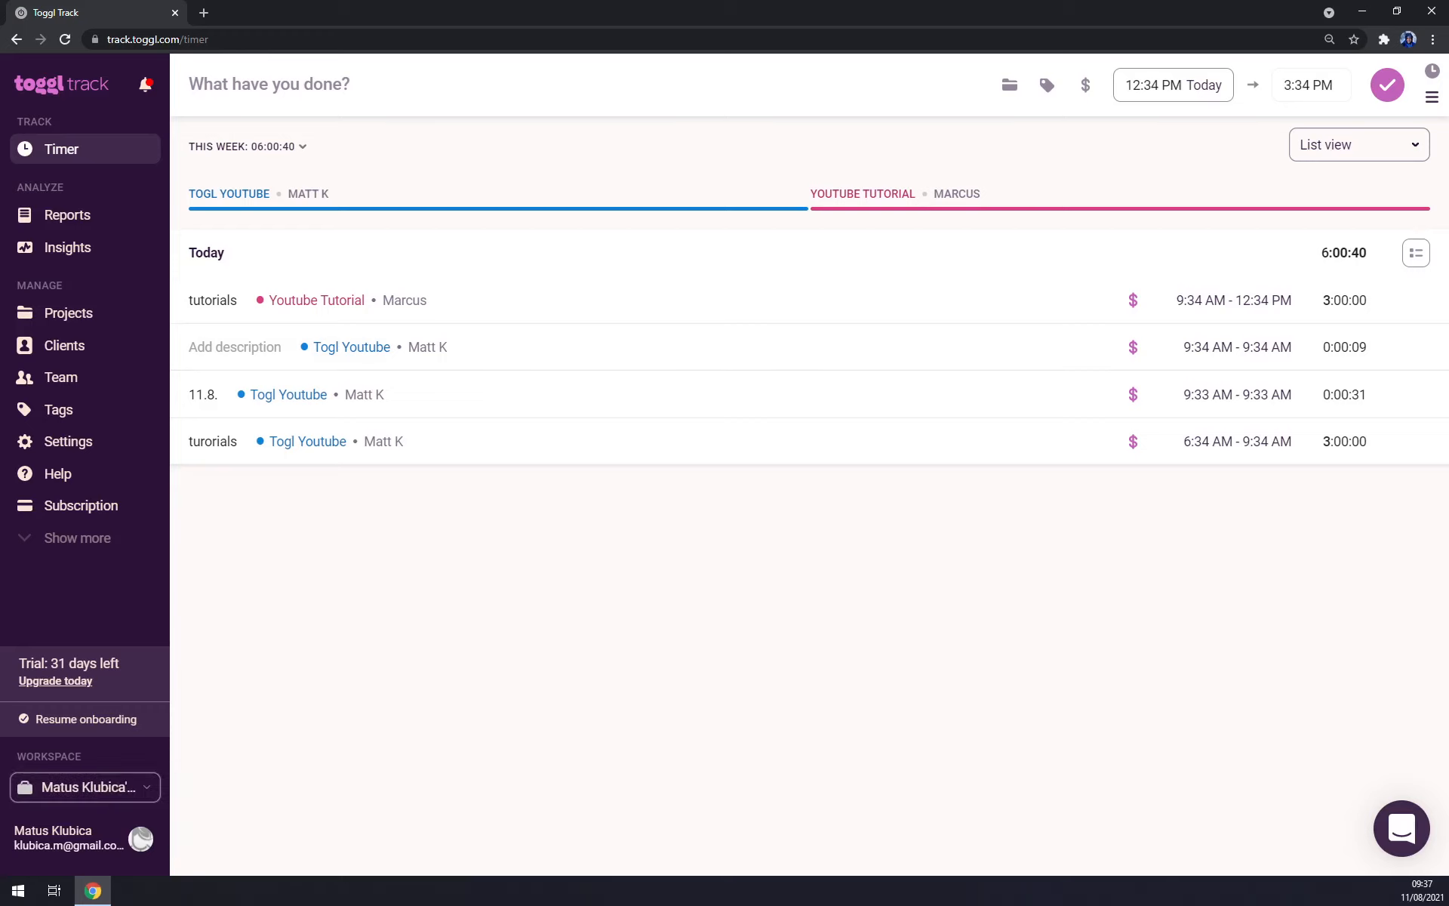
{"action": "left_click", "coordinate": [115, 794]}
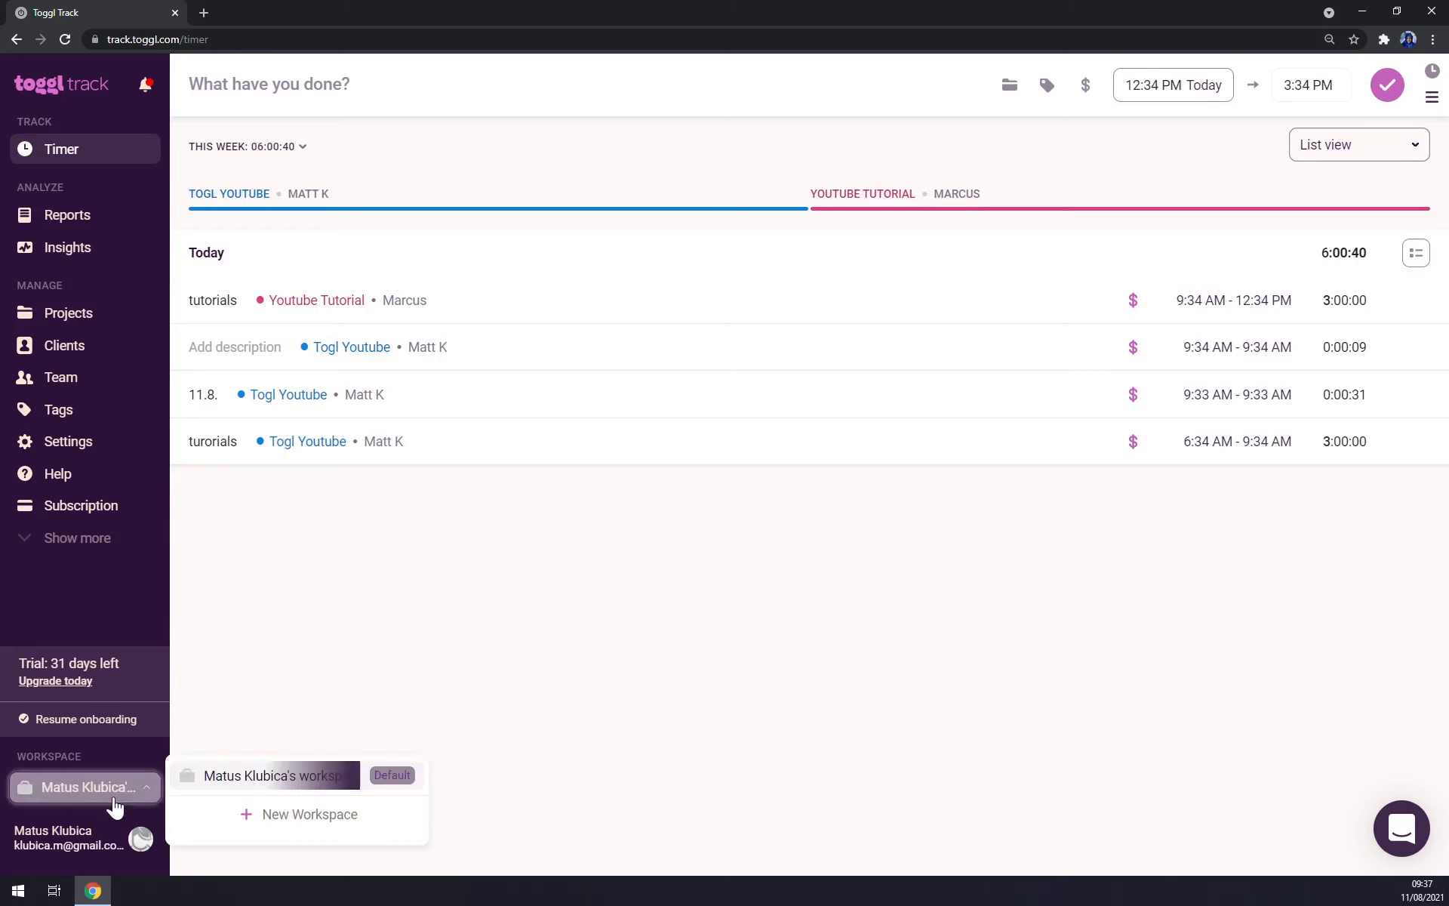
{"action": "left_click", "coordinate": [310, 822]}
{"action": "left_click", "coordinate": [737, 494]}
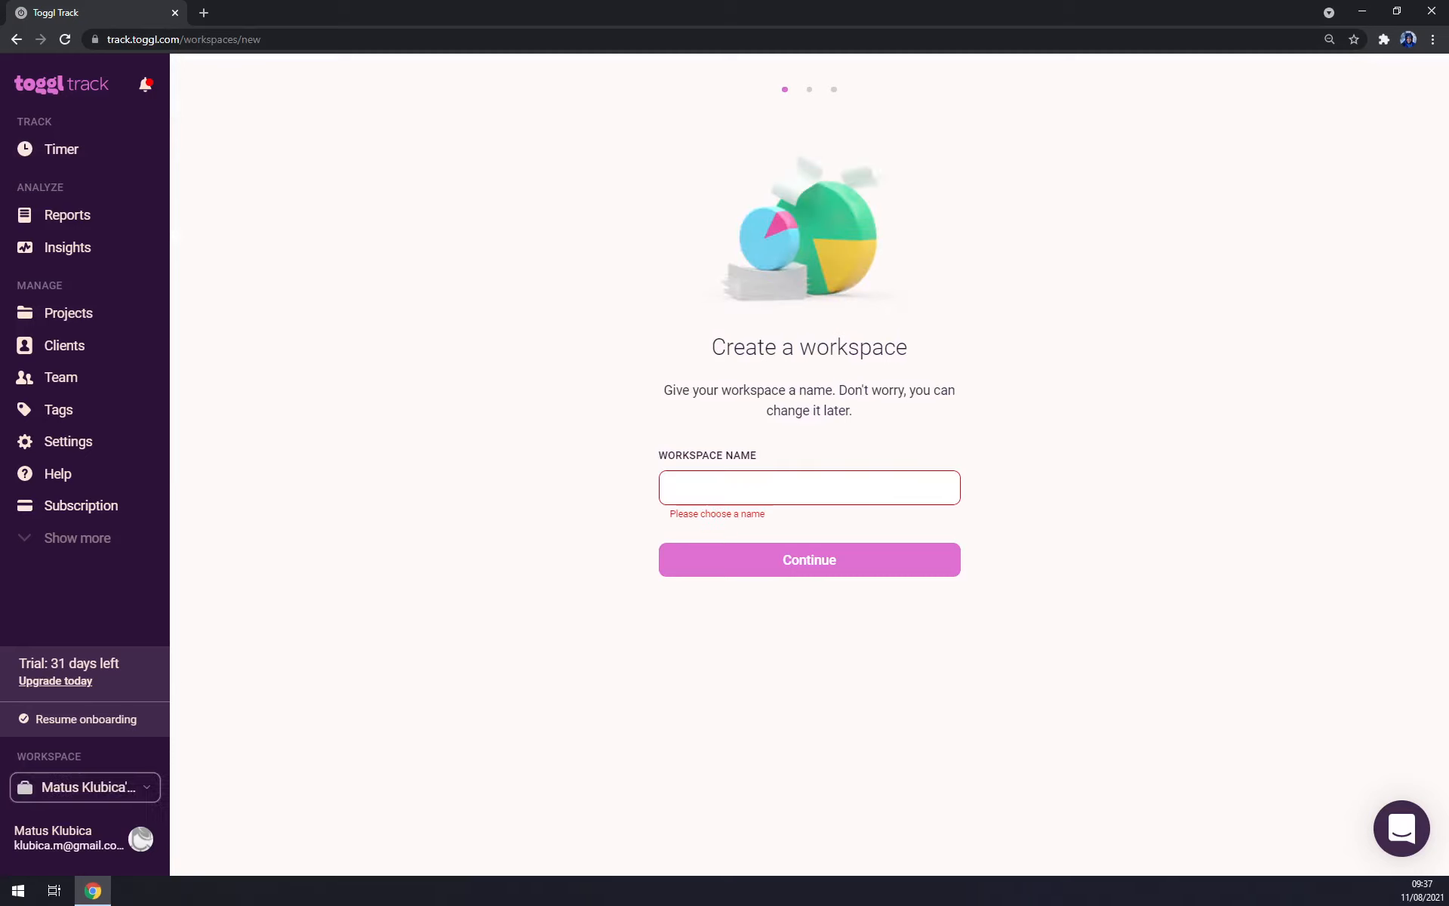
{"action": "left_click", "coordinate": [709, 474]}
{"action": "type", "text": "T"}
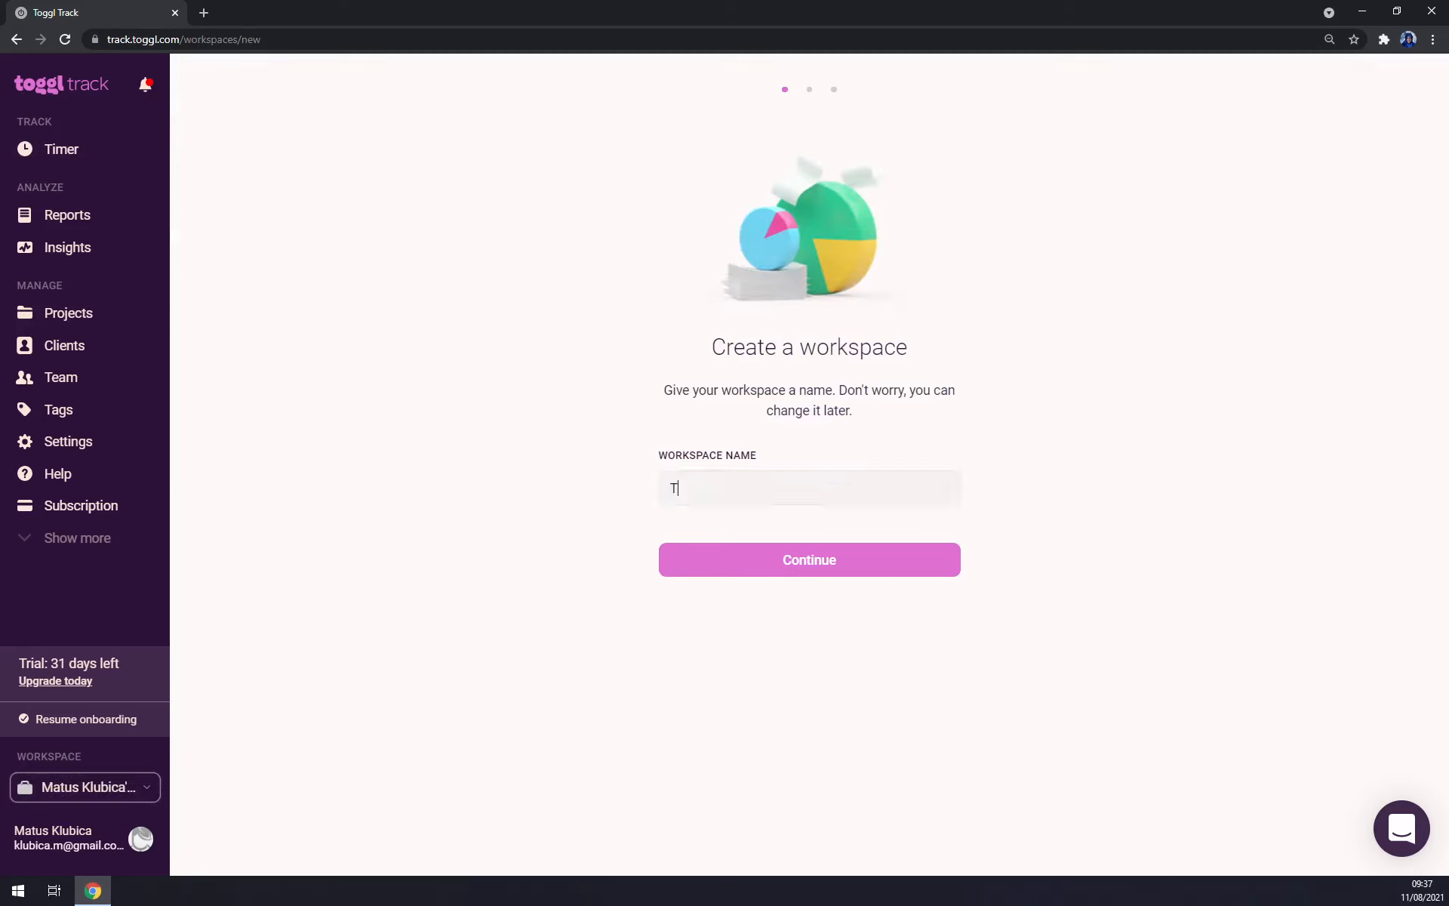
{"action": "type", "text": "u"}
{"action": "key", "text": "BackSpace"}
{"action": "key", "text": "BackSpace"}
{"action": "type", "text": "YT Tutorial"}
{"action": "left_click", "coordinate": [798, 556]}
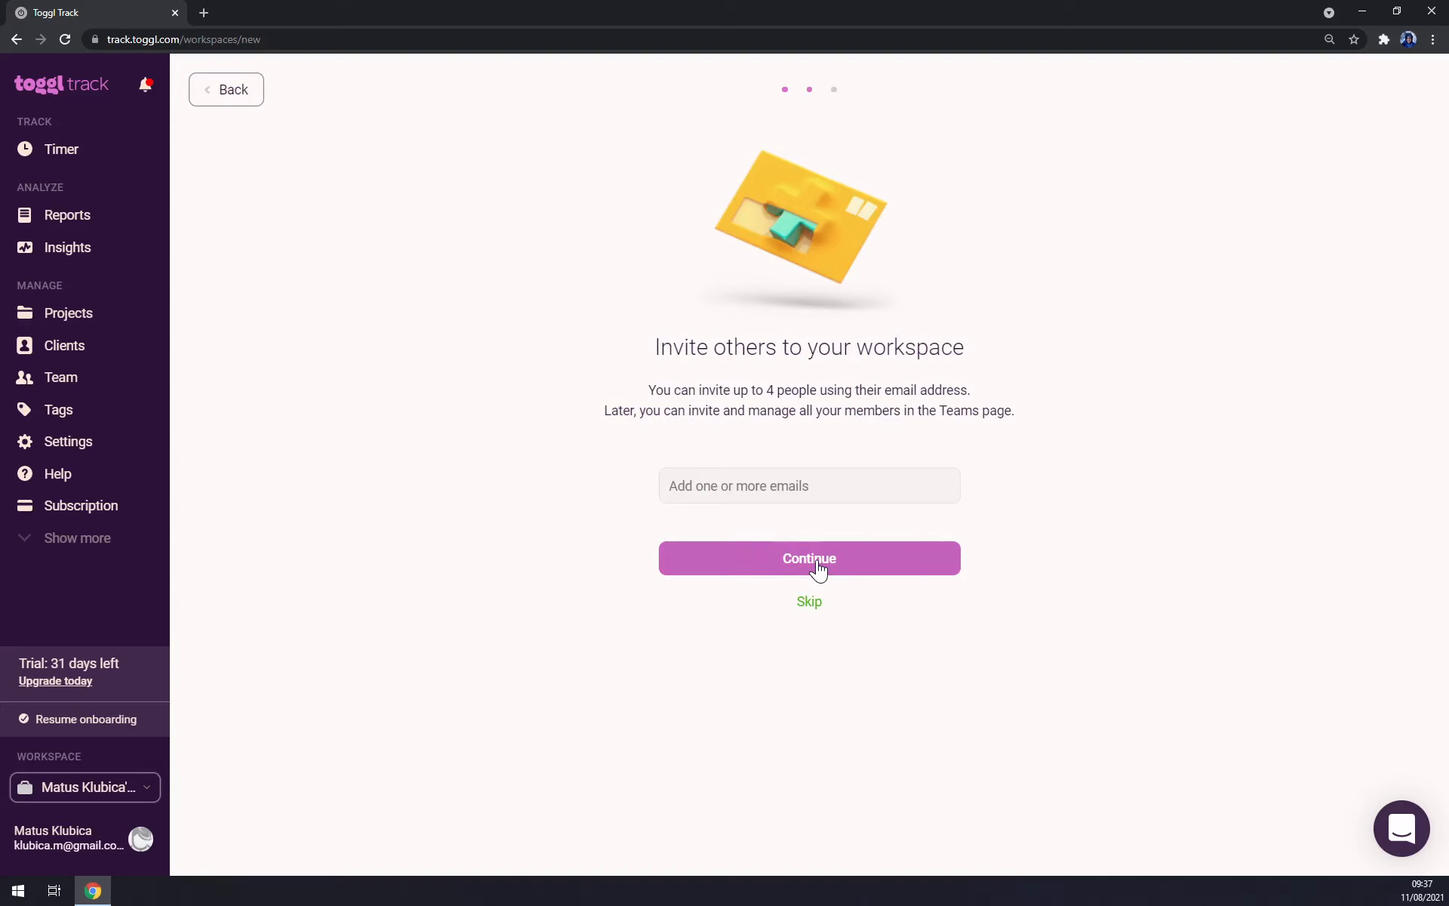
{"action": "left_click", "coordinate": [809, 609]}
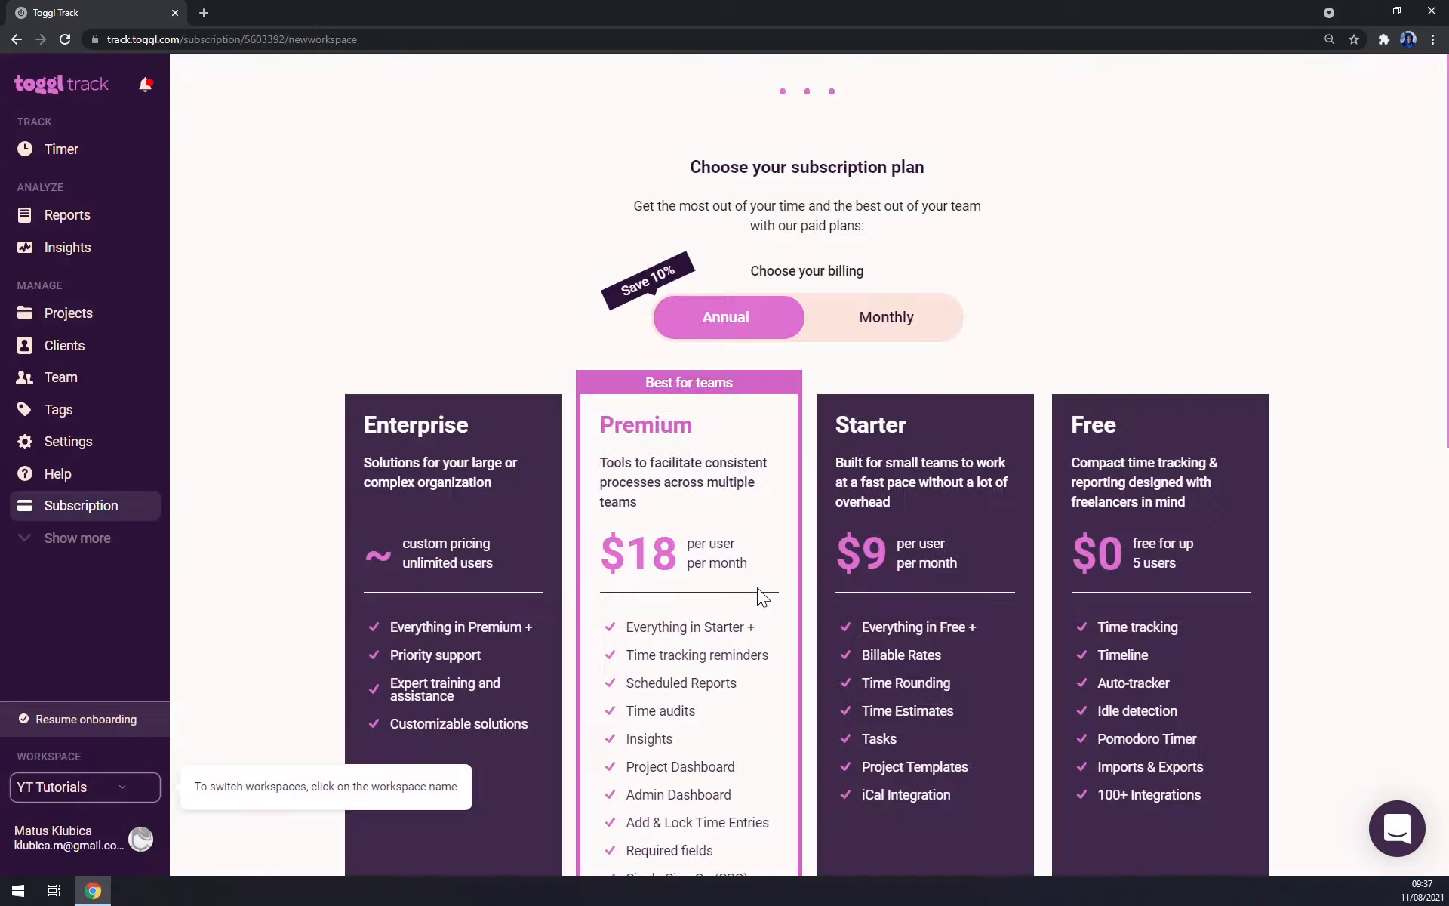
Review the Enterprise, Premium, Starter and Free subscription plans and the FAQs for the new workspace
{"action": "scroll", "coordinate": [392, 536], "scroll_direction": "down", "scroll_amount": 3}
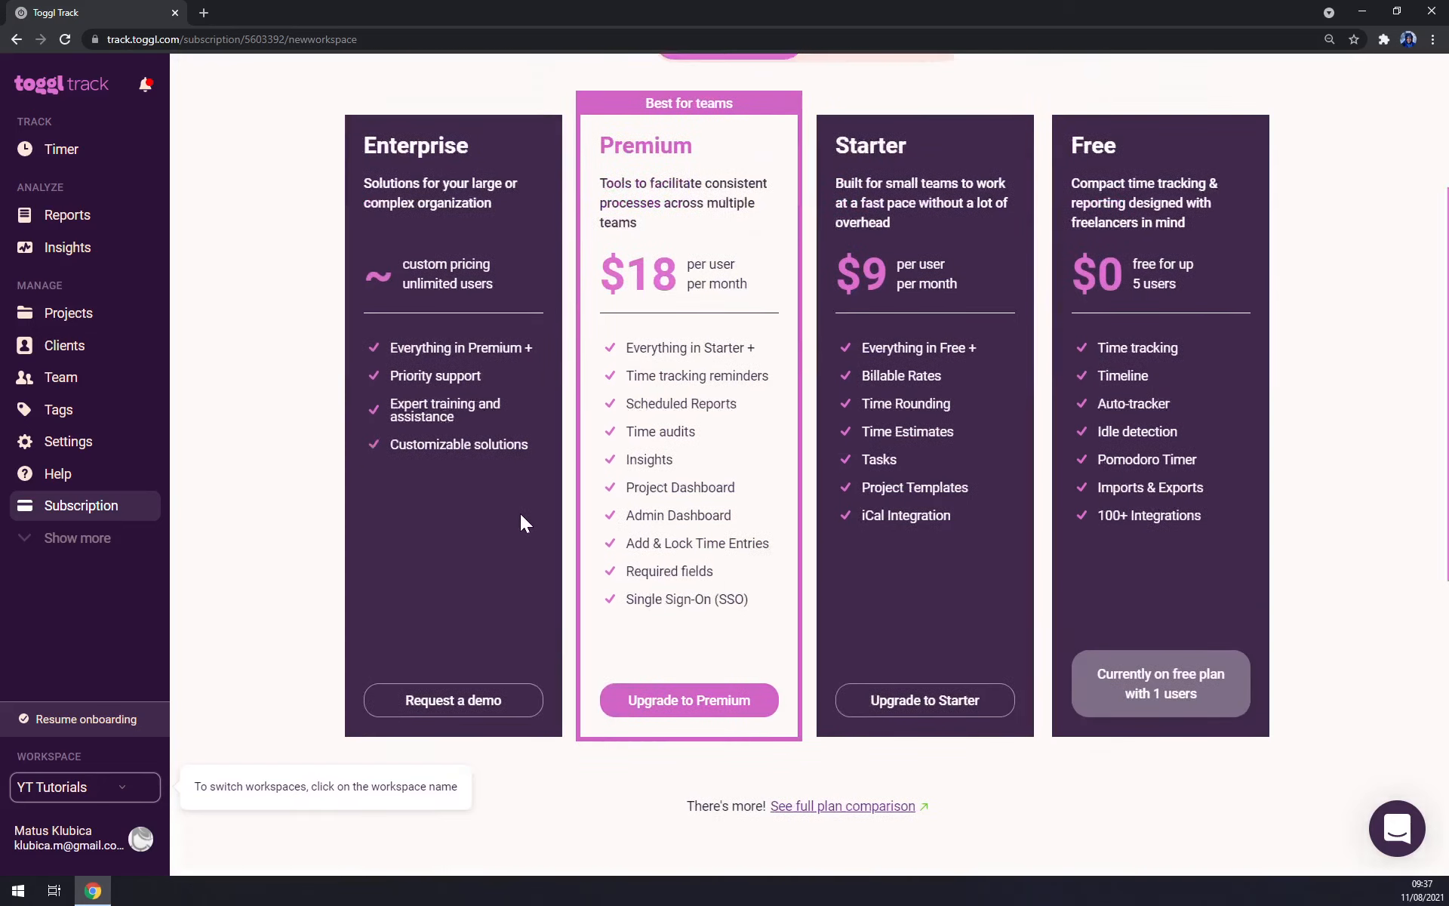
{"action": "scroll", "coordinate": [605, 731], "scroll_direction": "down", "scroll_amount": 3}
{"action": "scroll", "coordinate": [691, 635], "scroll_direction": "up", "scroll_amount": 5}
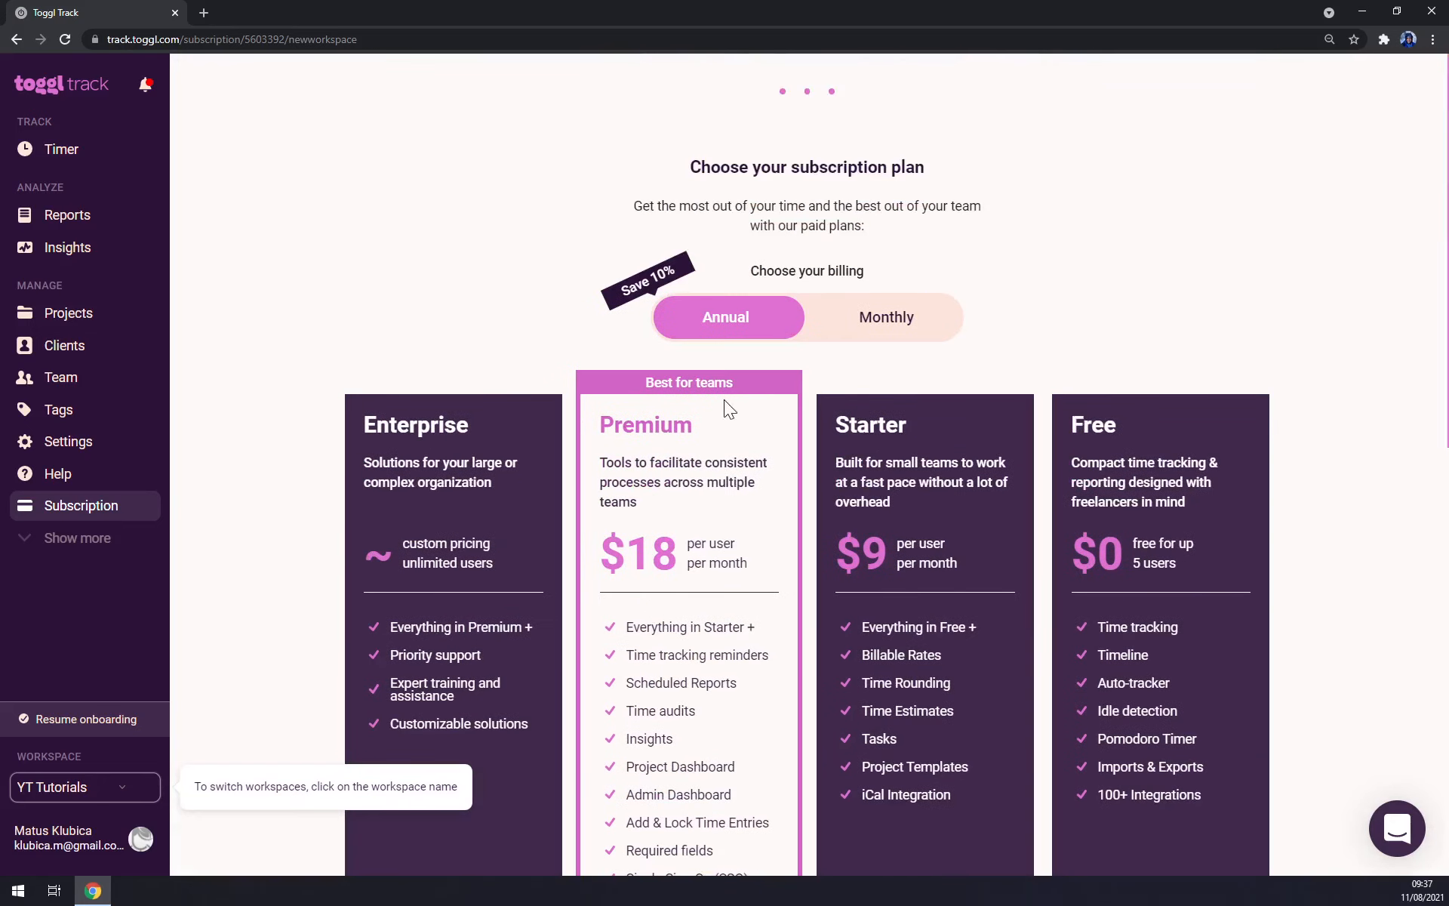
{"action": "double_click", "coordinate": [879, 310]}
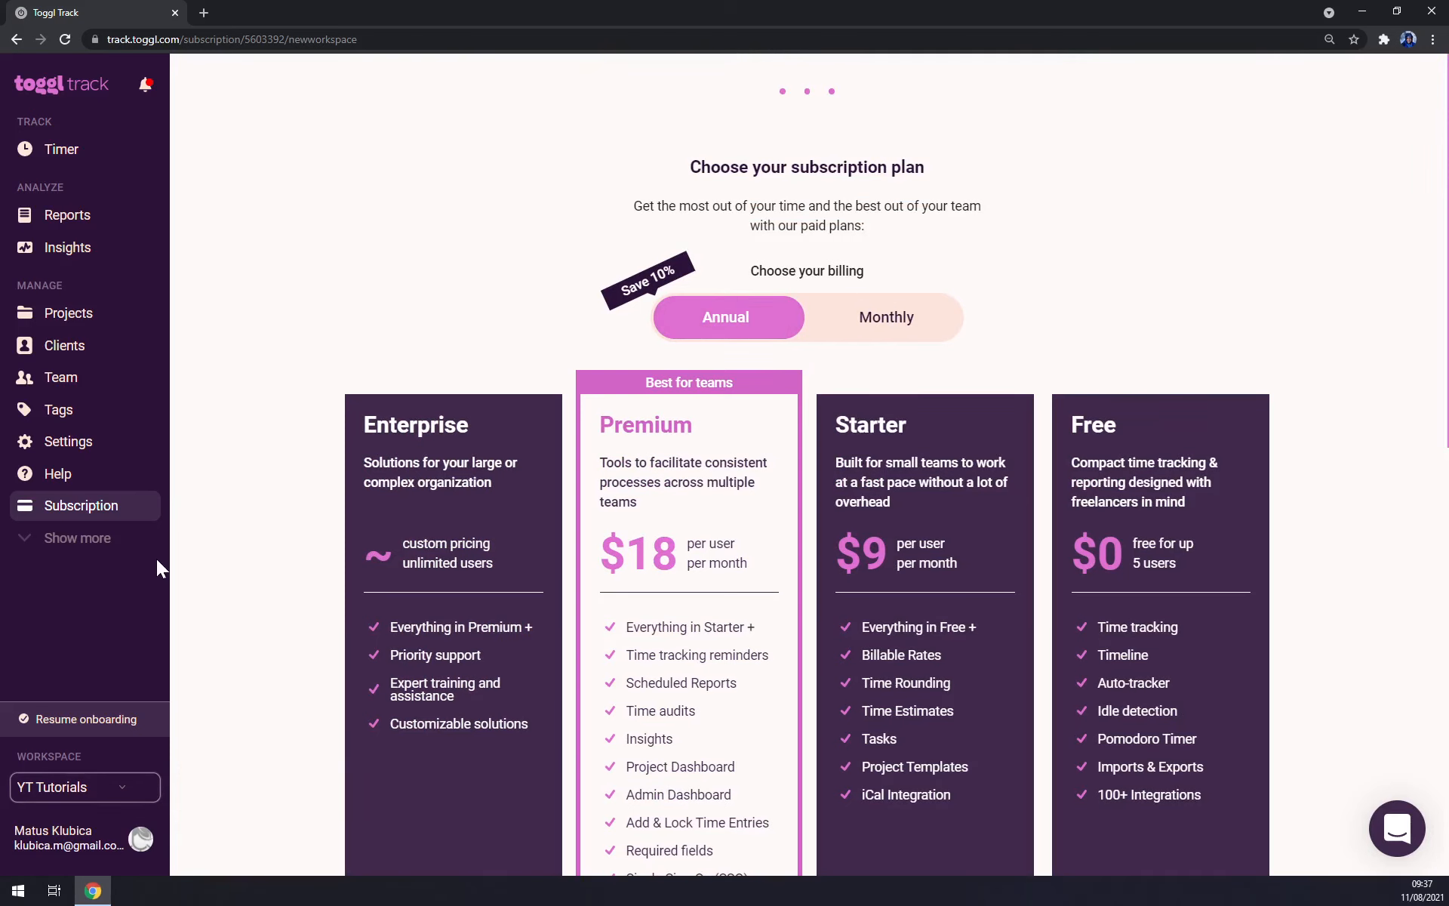
{"action": "scroll", "coordinate": [200, 641], "scroll_direction": "down", "scroll_amount": 2}
{"action": "scroll", "coordinate": [228, 621], "scroll_direction": "down", "scroll_amount": 5}
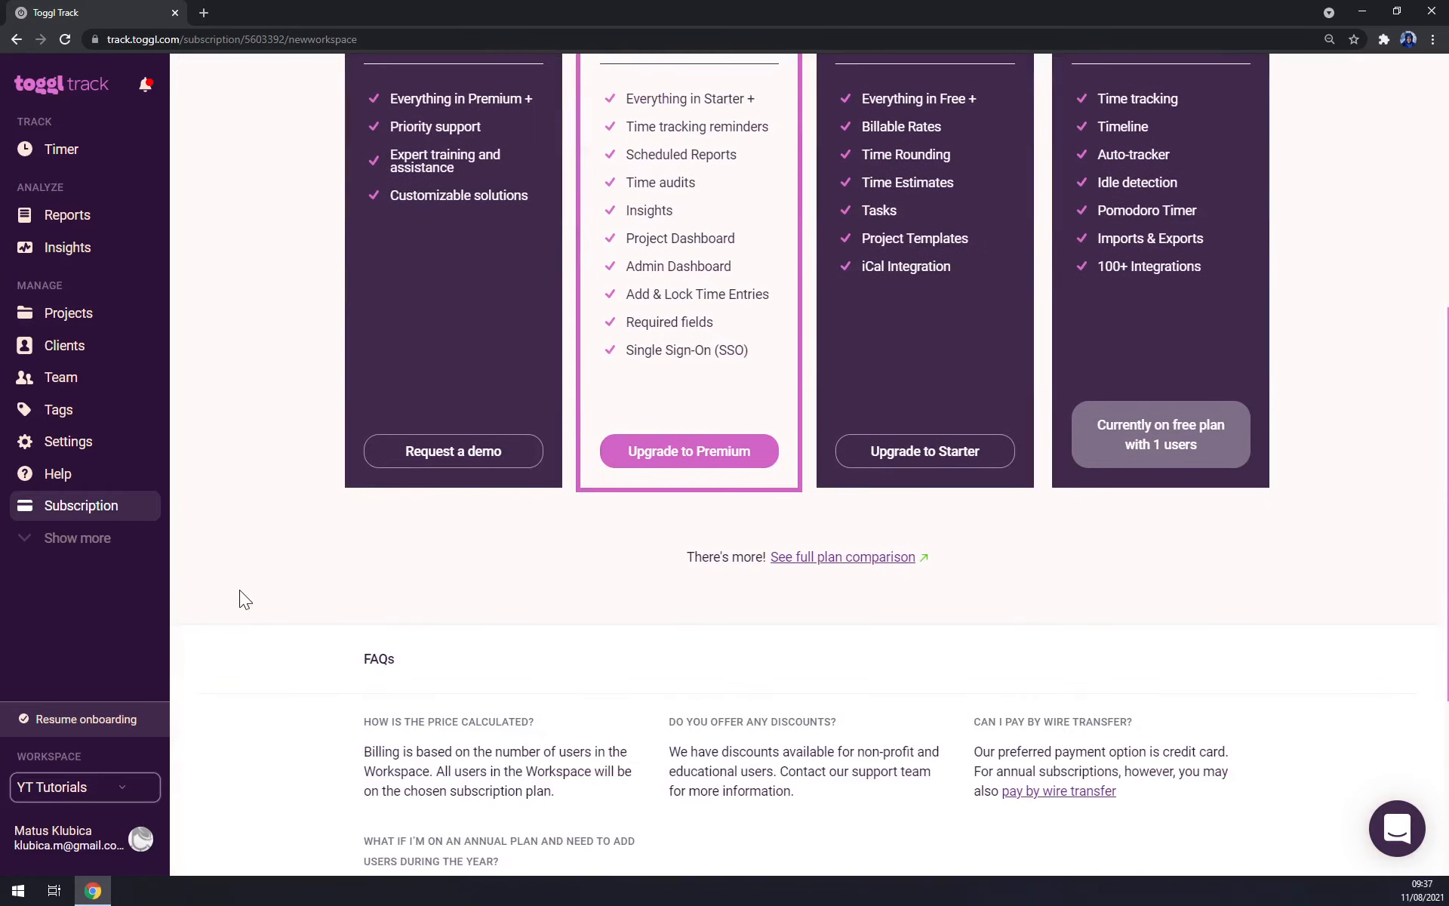
{"action": "scroll", "coordinate": [239, 591], "scroll_direction": "up", "scroll_amount": 3}
{"action": "scroll", "coordinate": [246, 591], "scroll_direction": "up", "scroll_amount": 4}
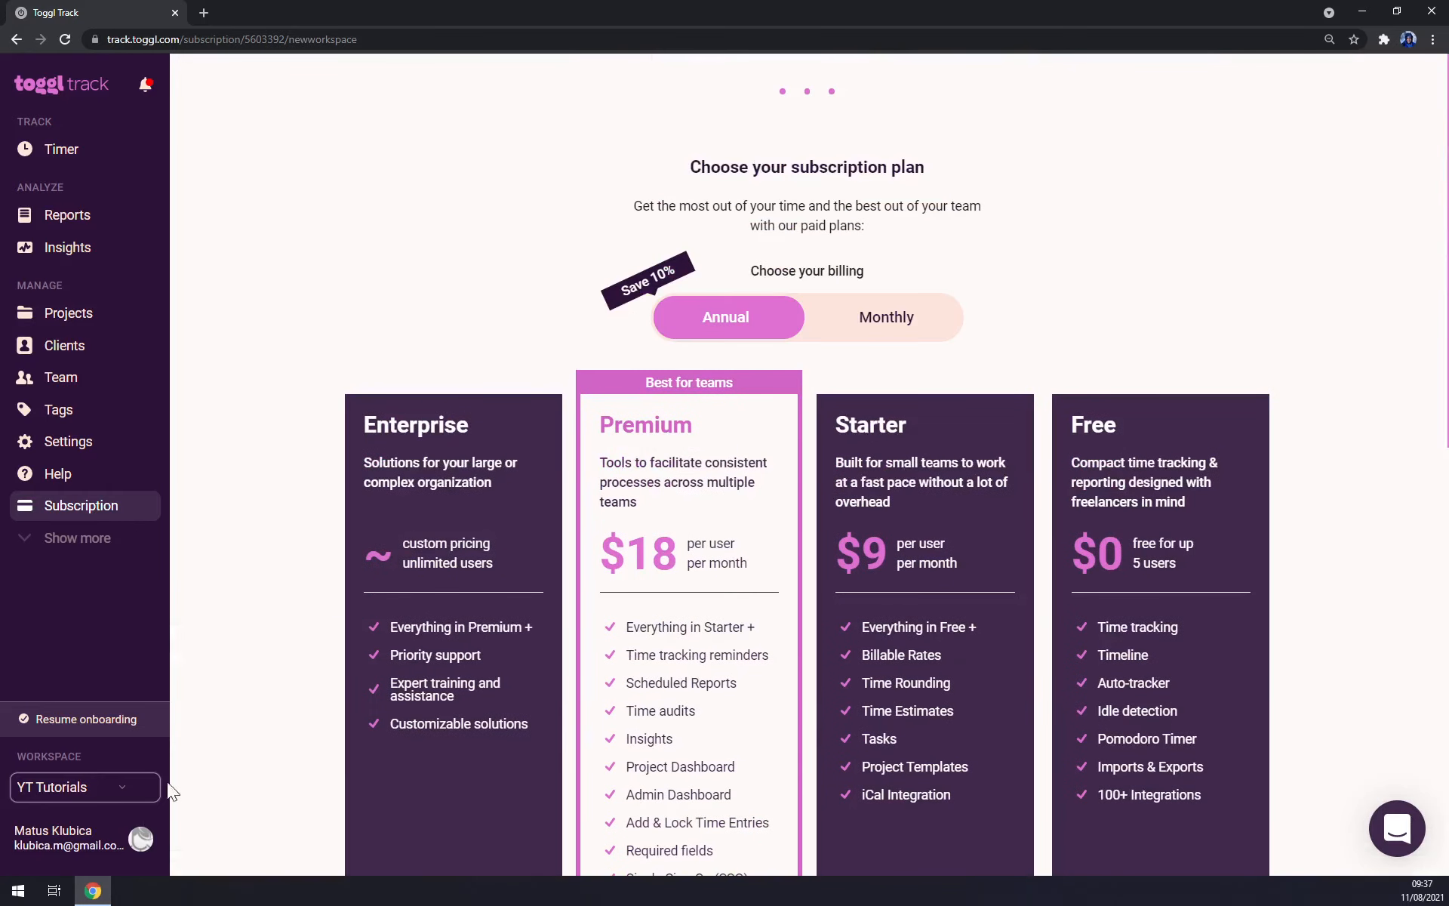
Check the workspace list, the timer entries and the summary report while in the YT Tutorials workspace
{"action": "left_click", "coordinate": [140, 785]}
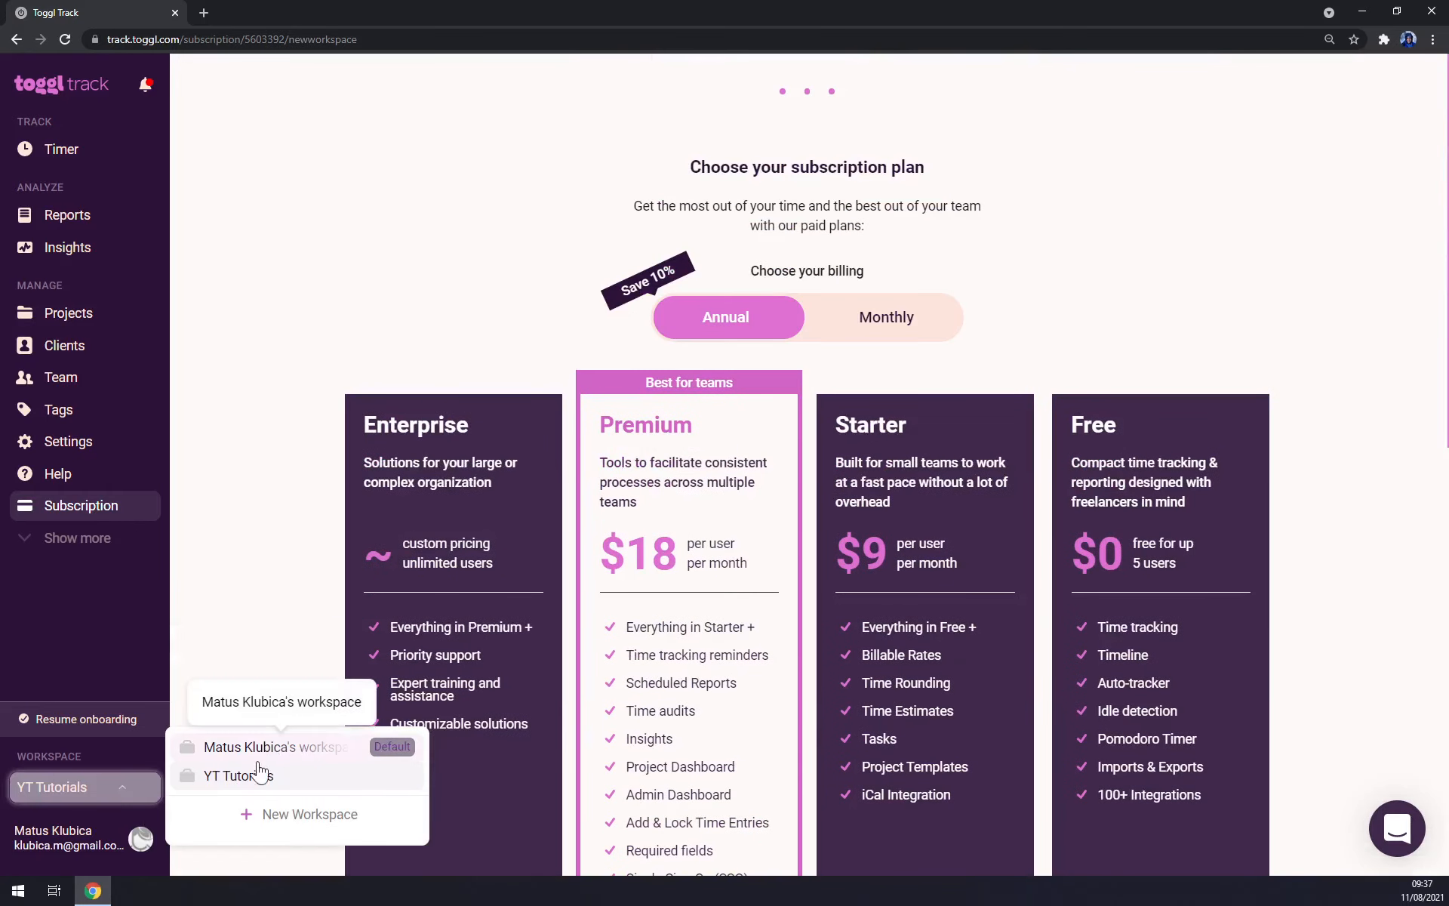
{"action": "left_click", "coordinate": [63, 154]}
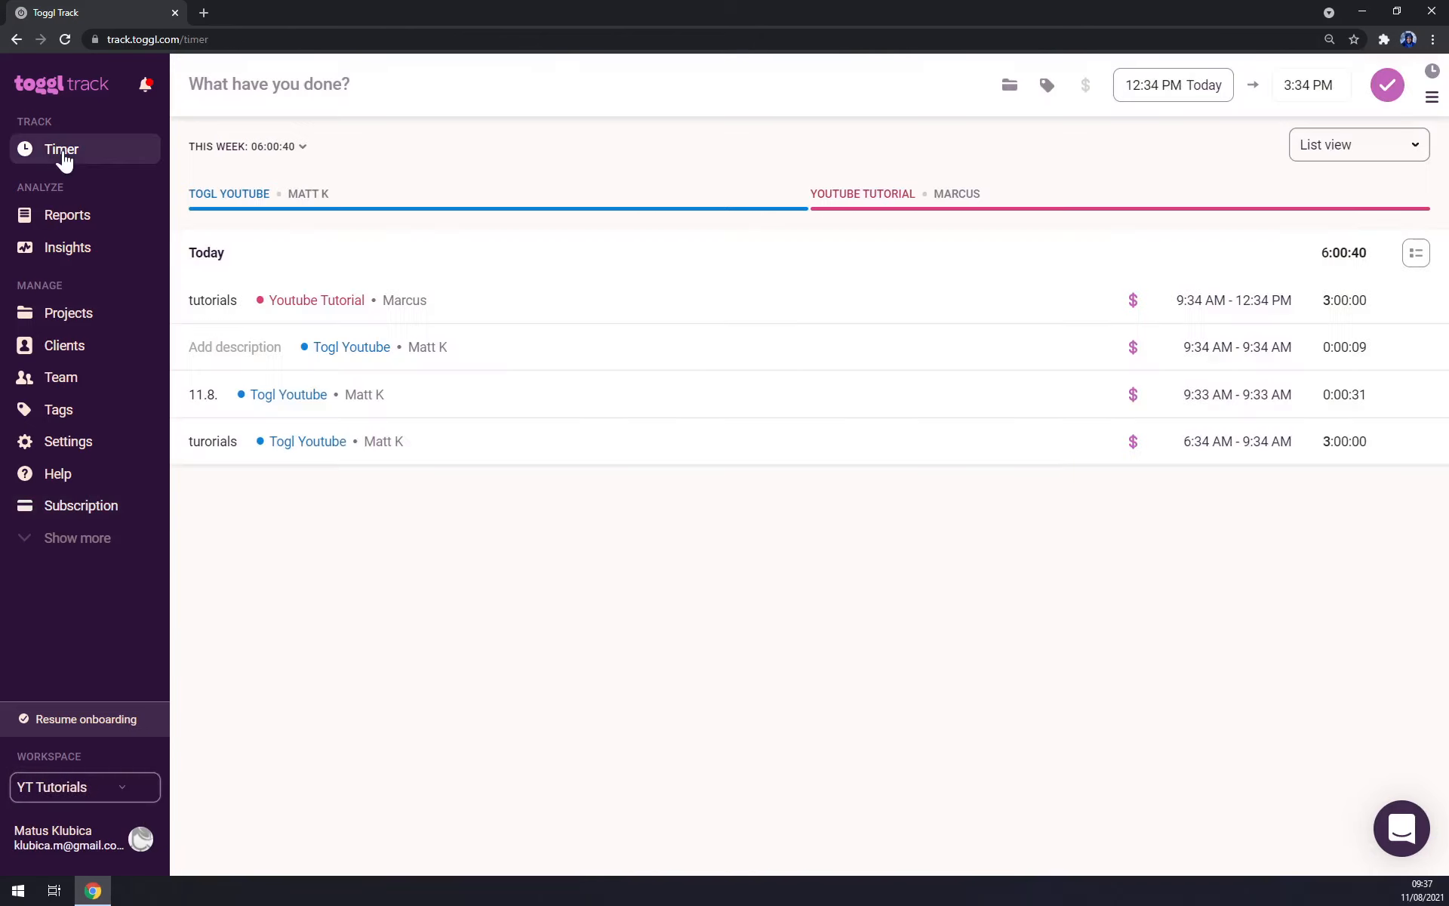
{"action": "left_click", "coordinate": [91, 223]}
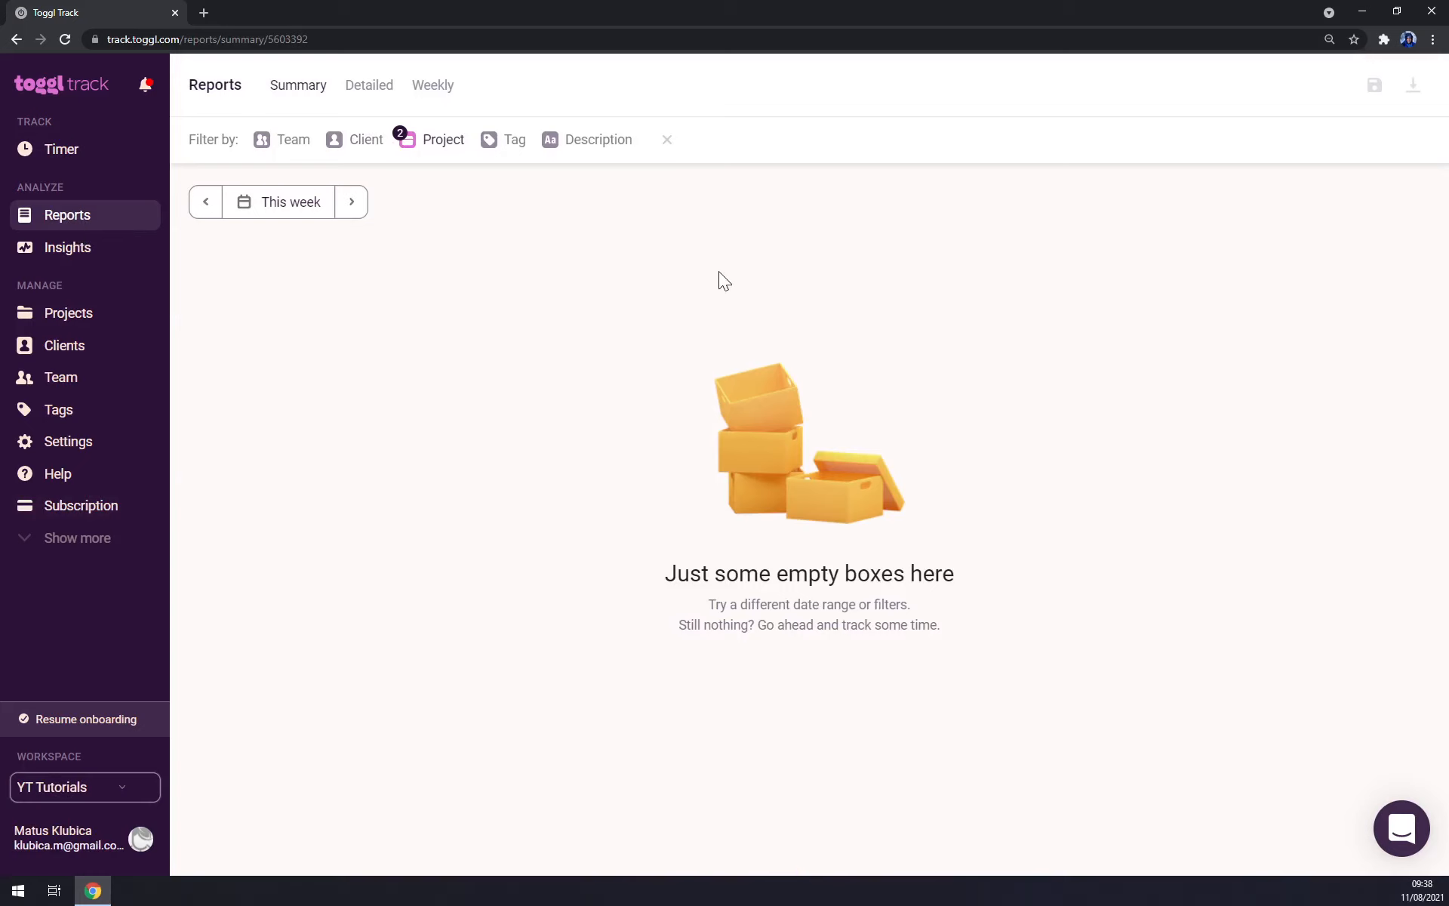
Switch back to the default workspace and review its summary report for this week
{"action": "left_click", "coordinate": [70, 789]}
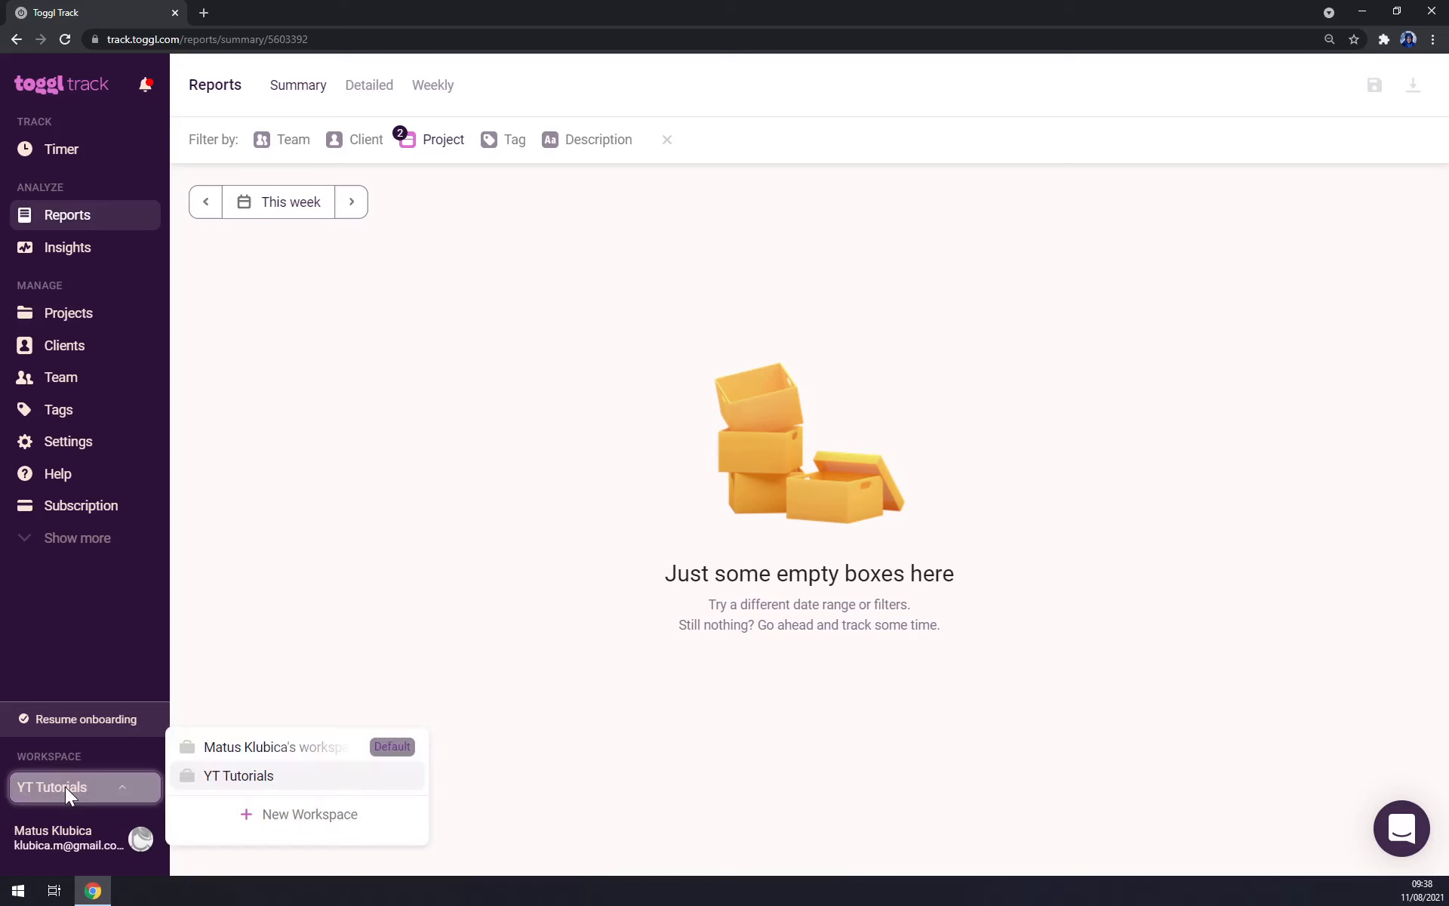
{"action": "left_click", "coordinate": [271, 754]}
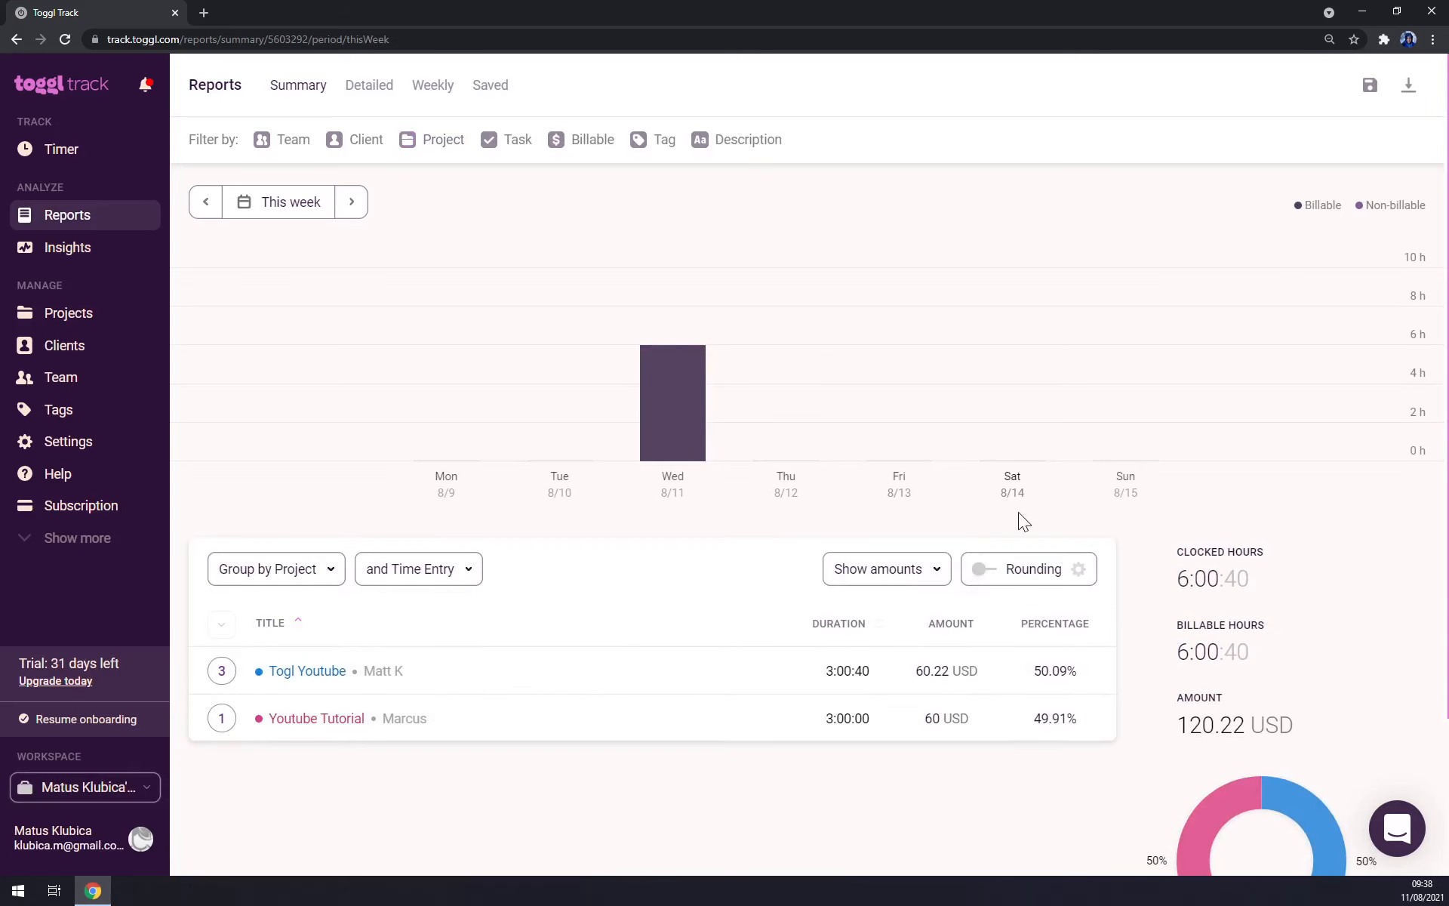
{"action": "scroll", "coordinate": [1018, 518], "scroll_direction": "down", "scroll_amount": 2}
{"action": "scroll", "coordinate": [522, 351], "scroll_direction": "up", "scroll_amount": 2}
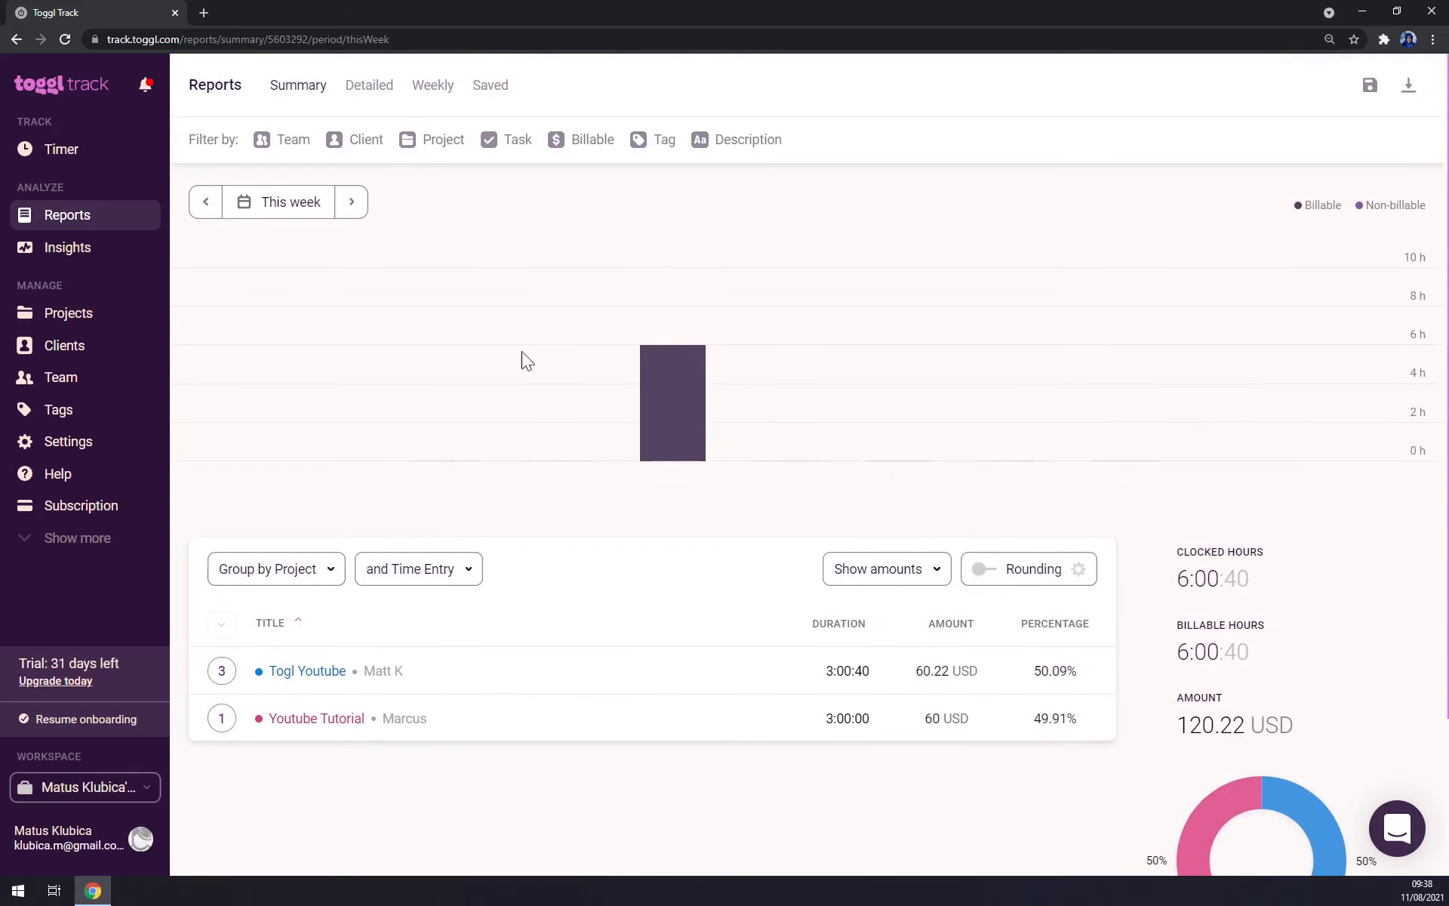
{"action": "left_click", "coordinate": [148, 84]}
{"action": "left_click", "coordinate": [148, 84]}
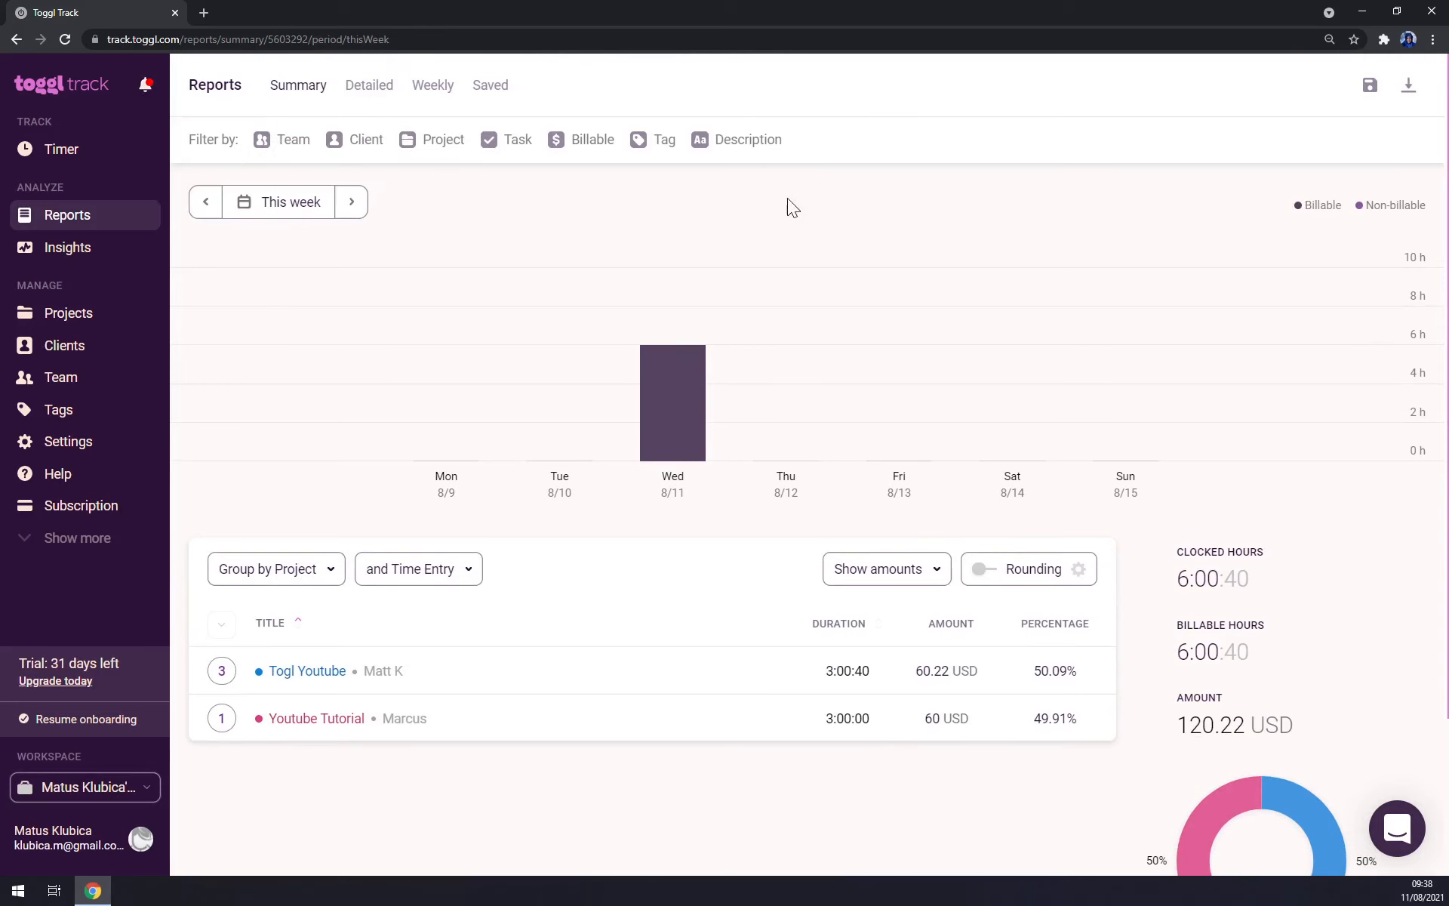
Look through the workspace's General, Alerts, Reminders, Integrations, CSV import, Data export and Single Sign On settings
{"action": "left_click", "coordinate": [83, 445]}
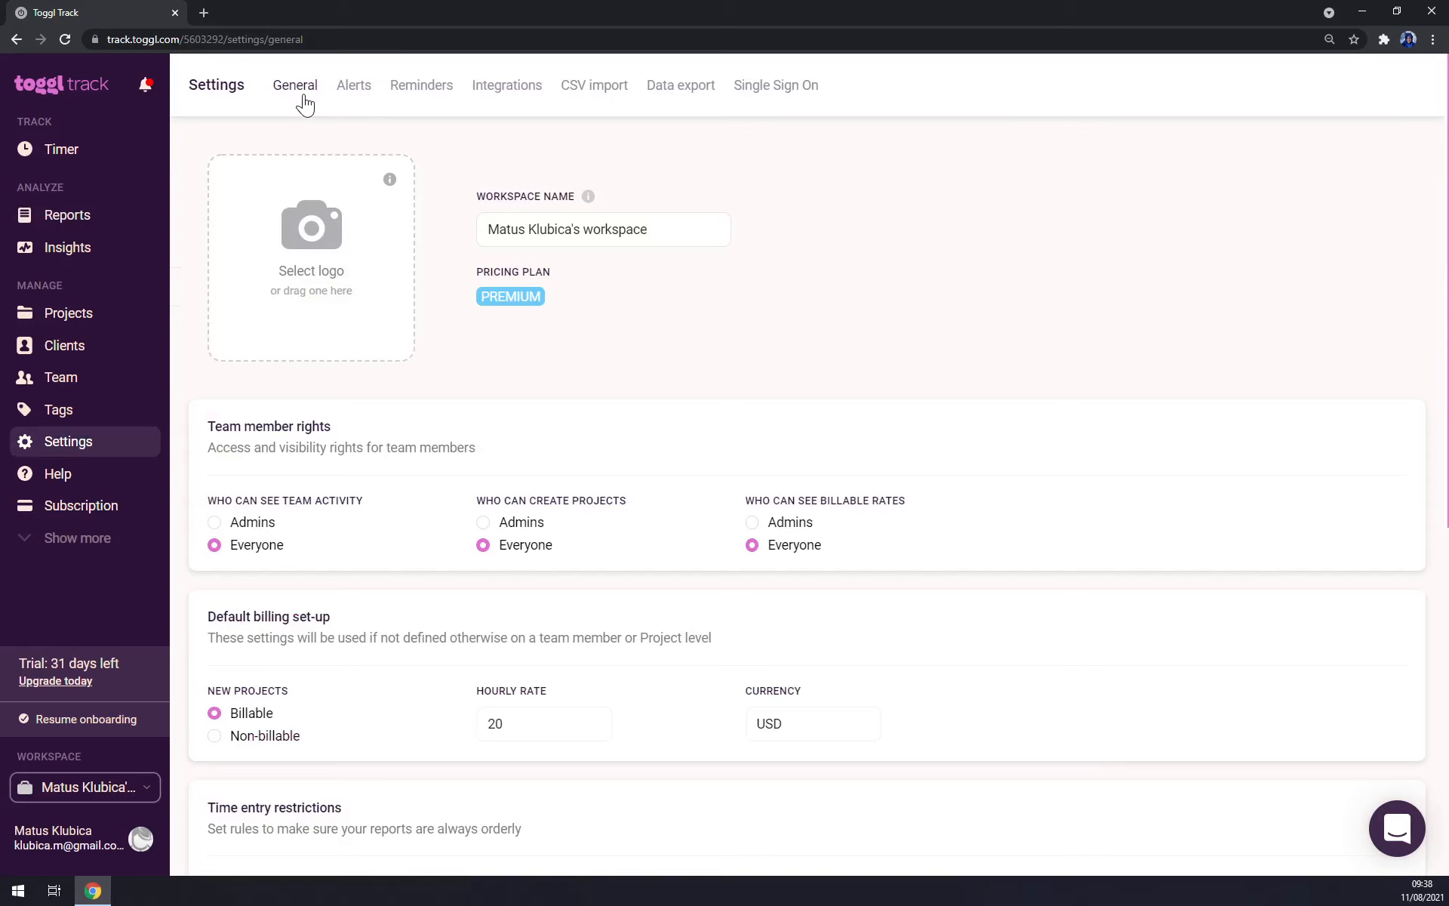
{"action": "left_click", "coordinate": [353, 86]}
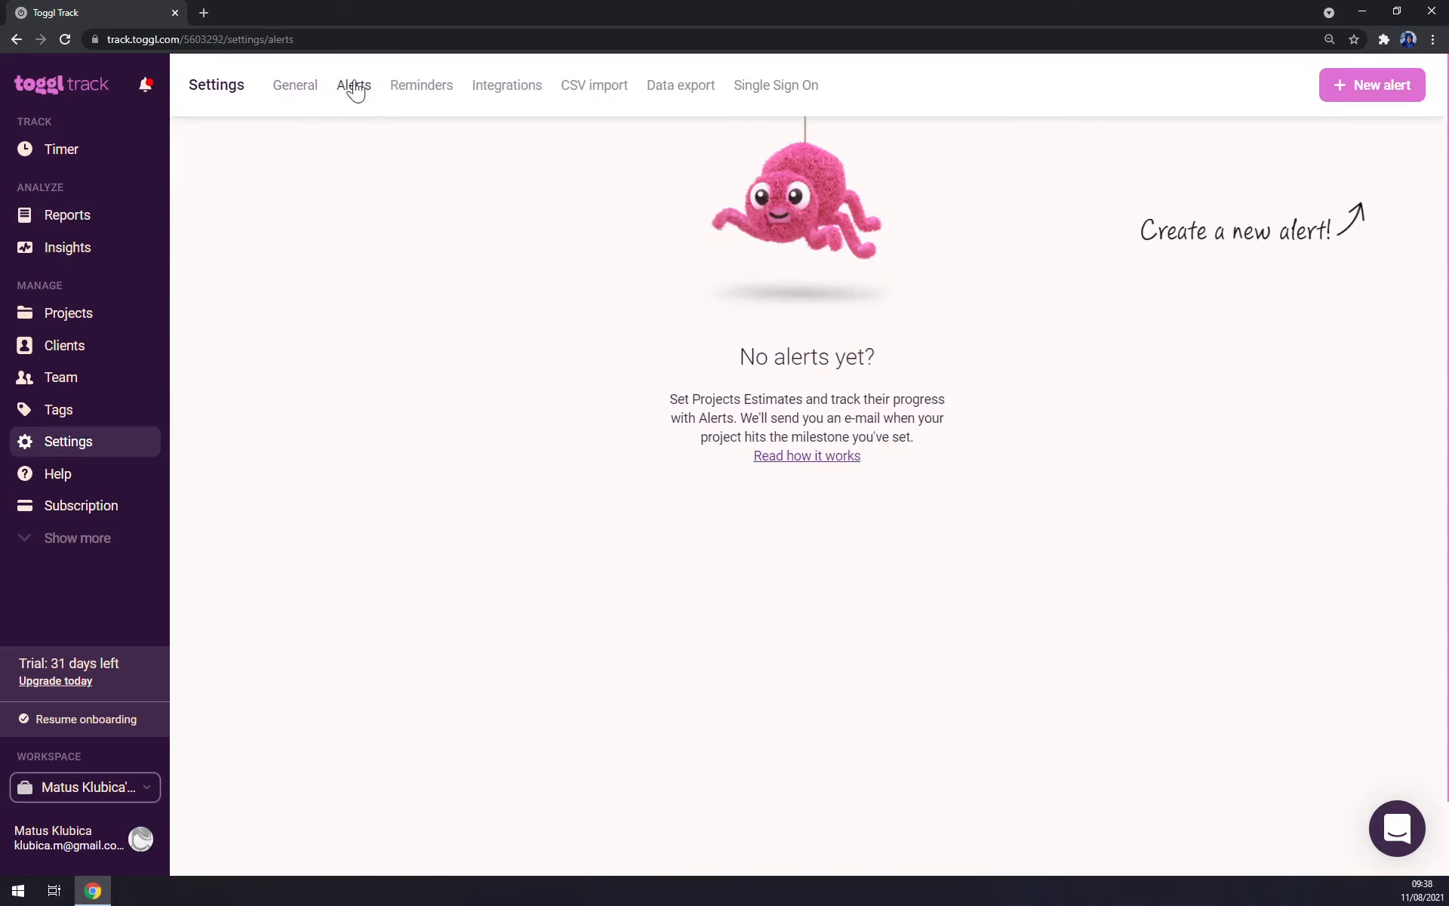
{"action": "left_click", "coordinate": [431, 88]}
{"action": "left_click", "coordinate": [504, 89]}
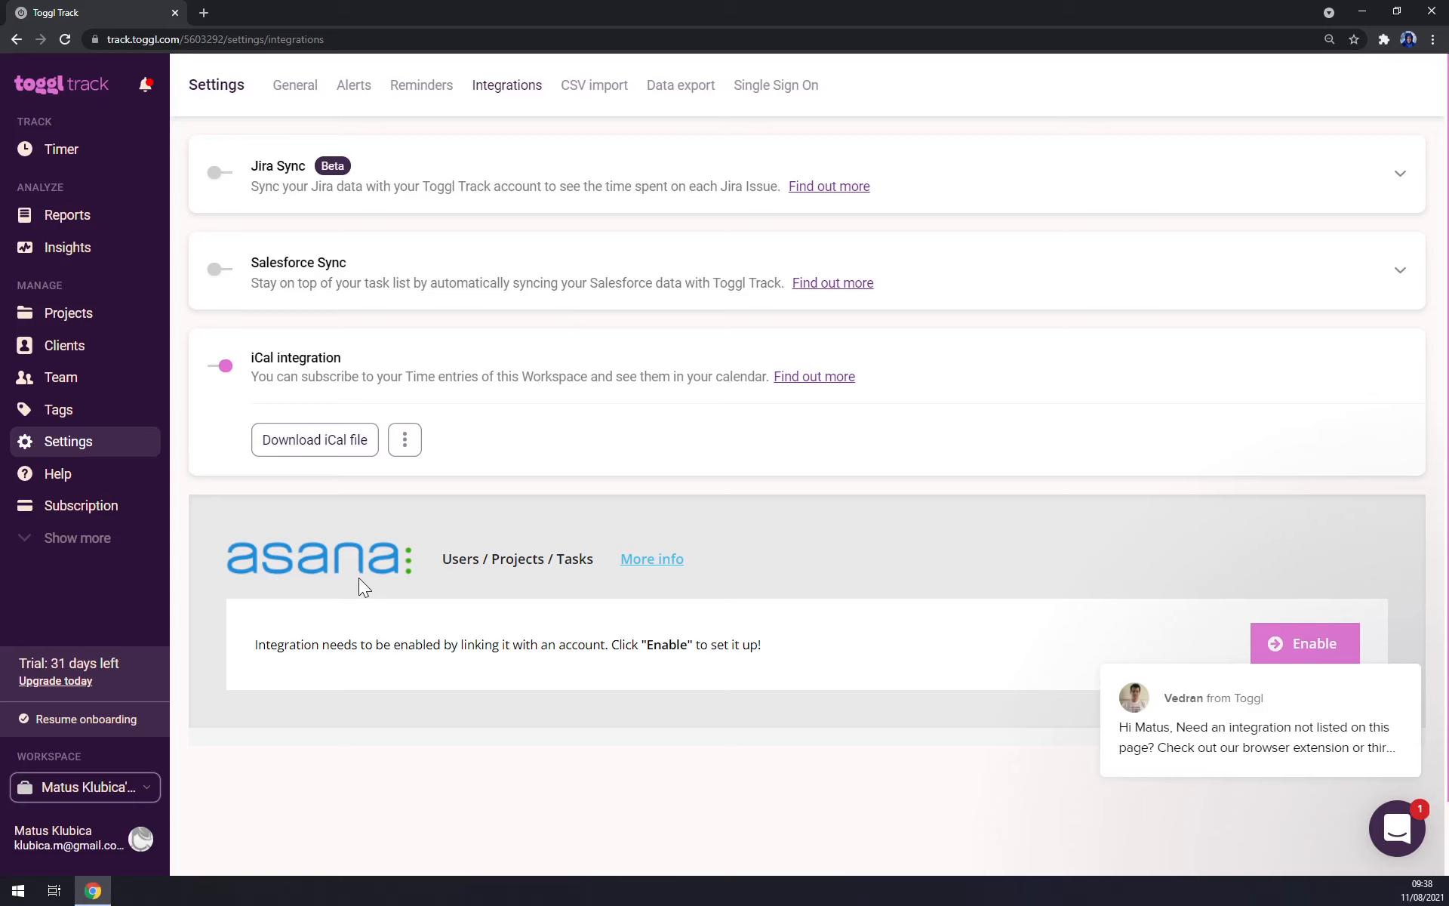
{"action": "left_click", "coordinate": [604, 87]}
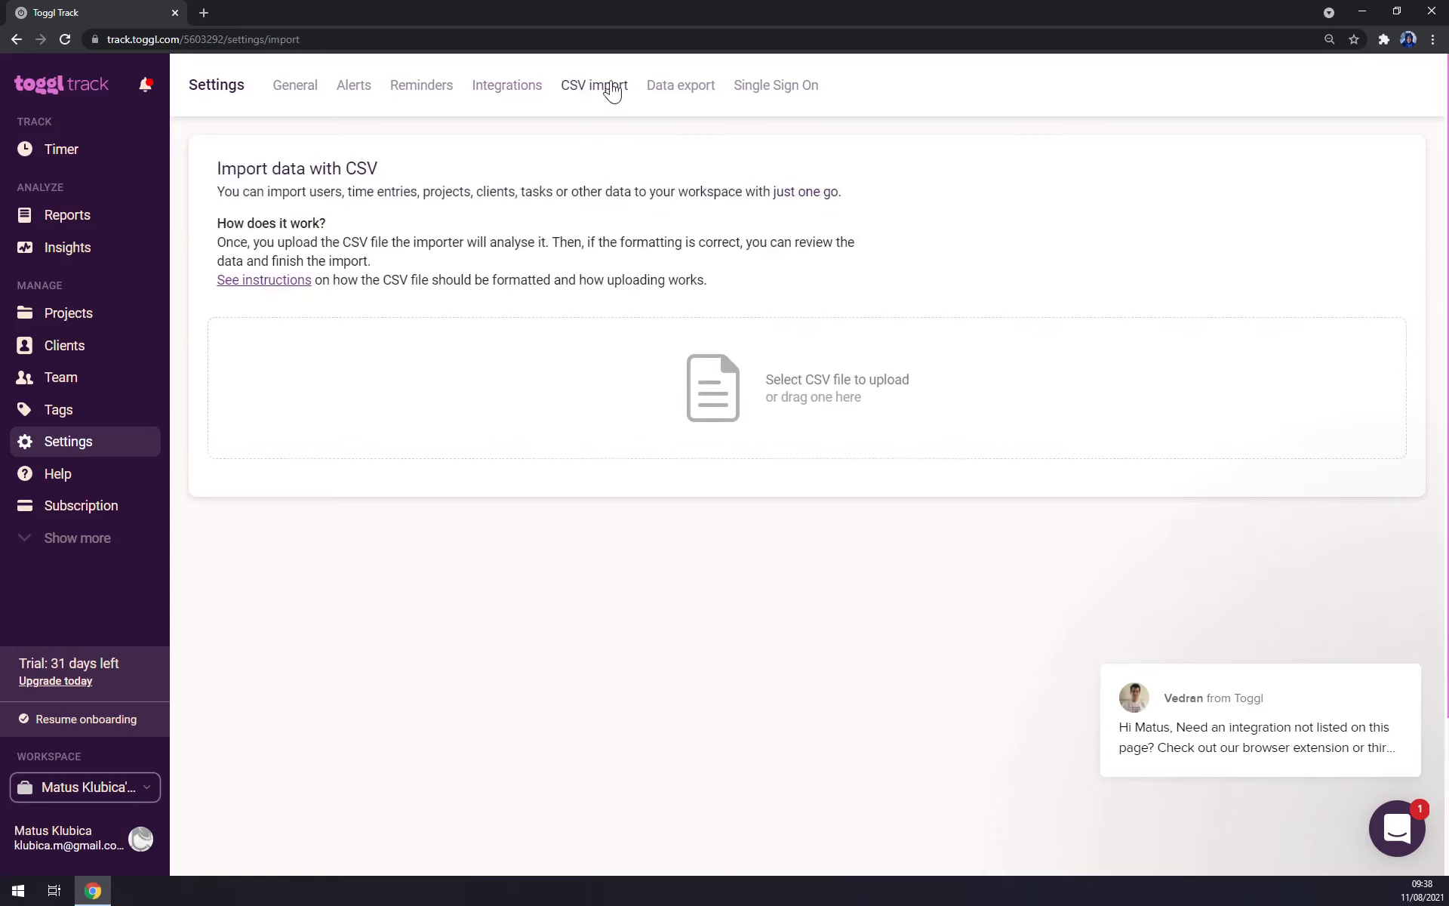
{"action": "left_click", "coordinate": [690, 87]}
{"action": "left_click", "coordinate": [756, 90]}
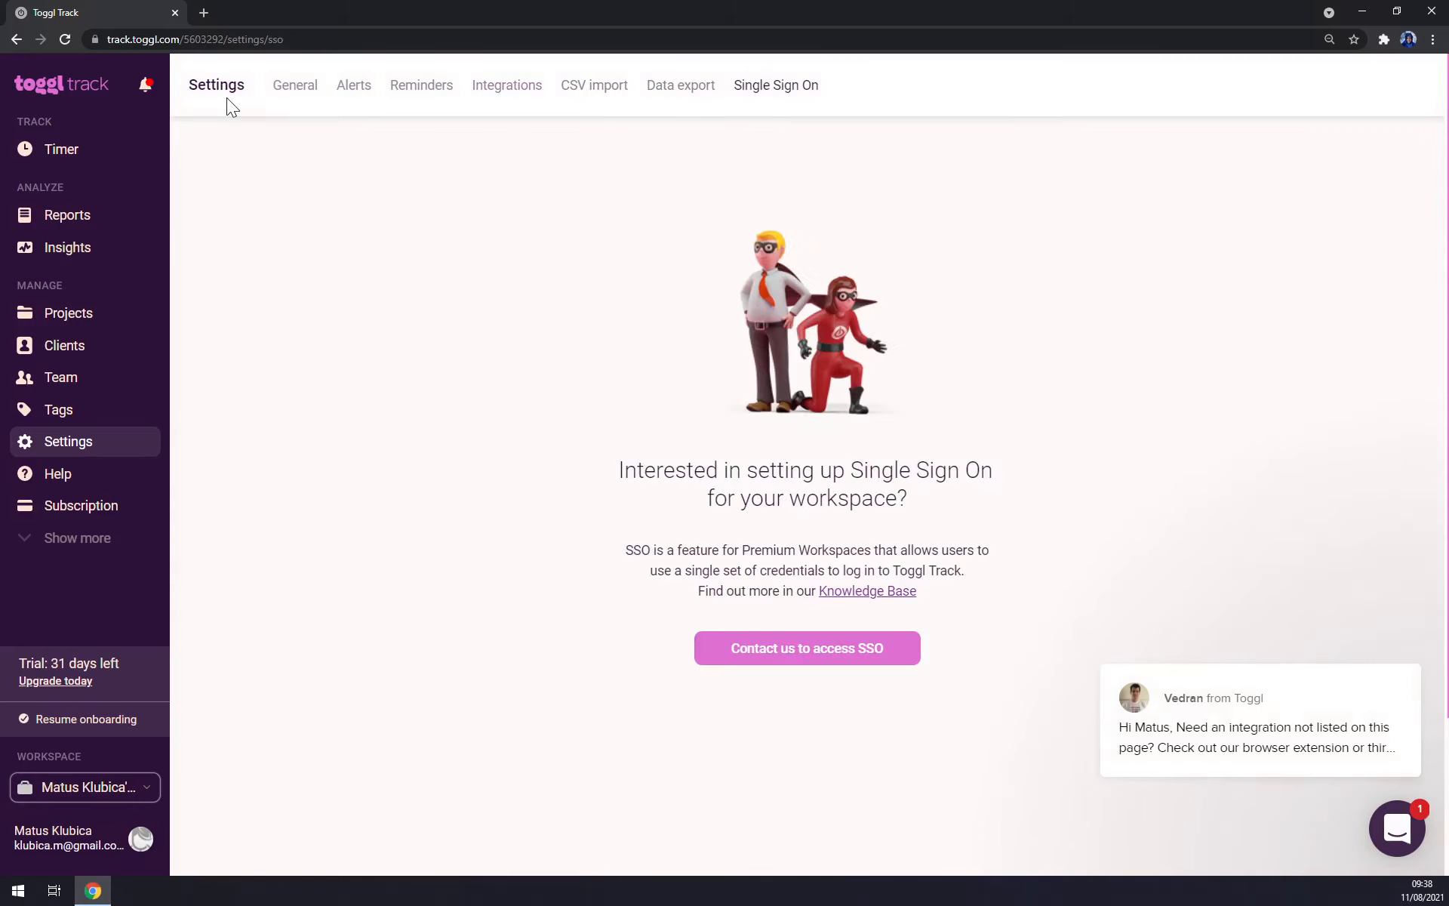
Return to the list of tracked time entries and look at the account's profile options
{"action": "left_click", "coordinate": [66, 149]}
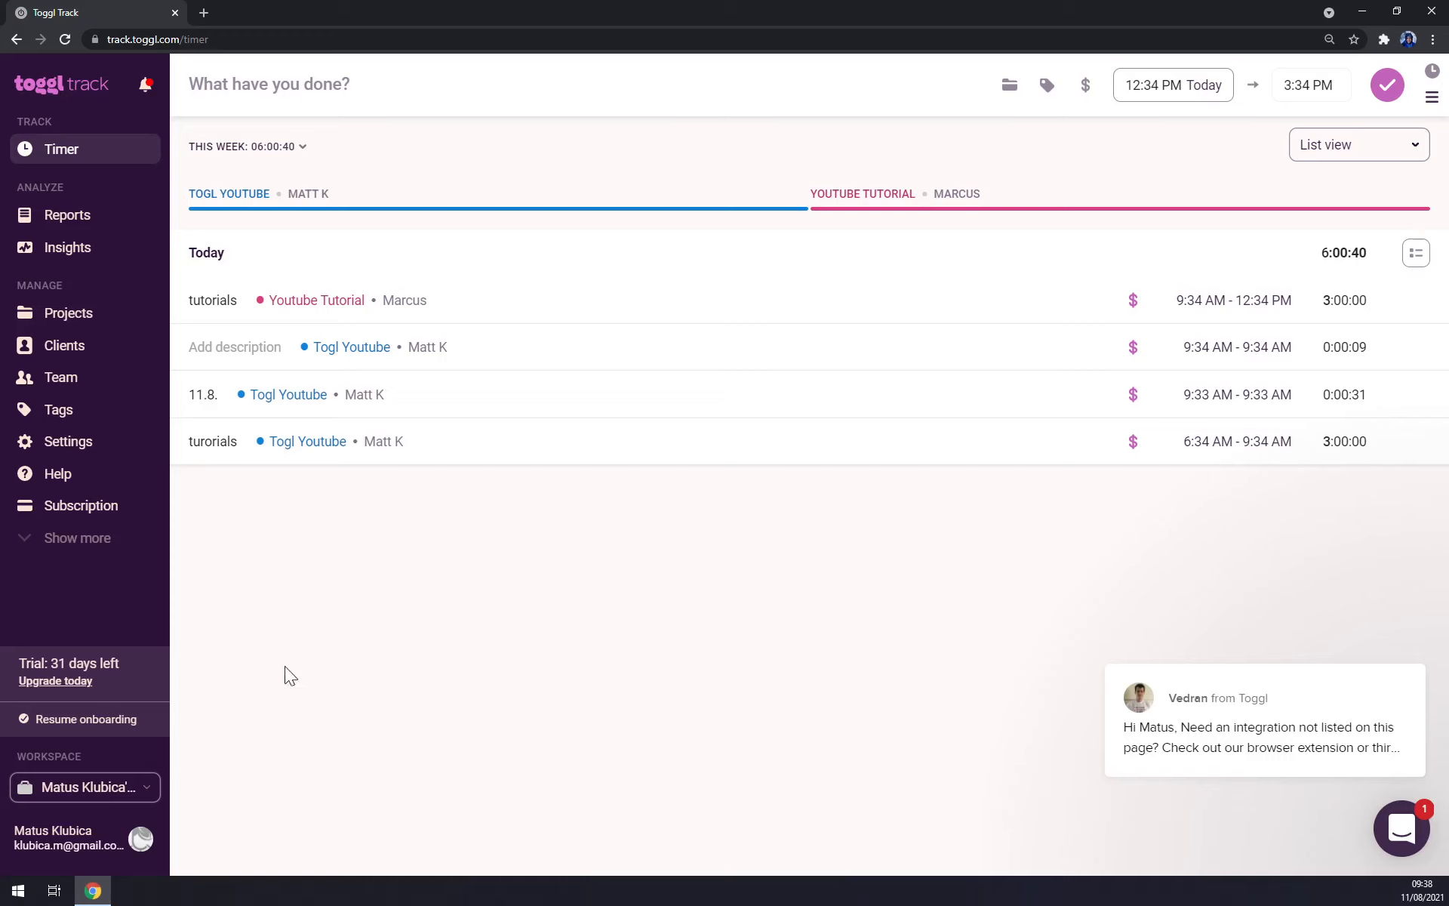
{"action": "left_click", "coordinate": [140, 838]}
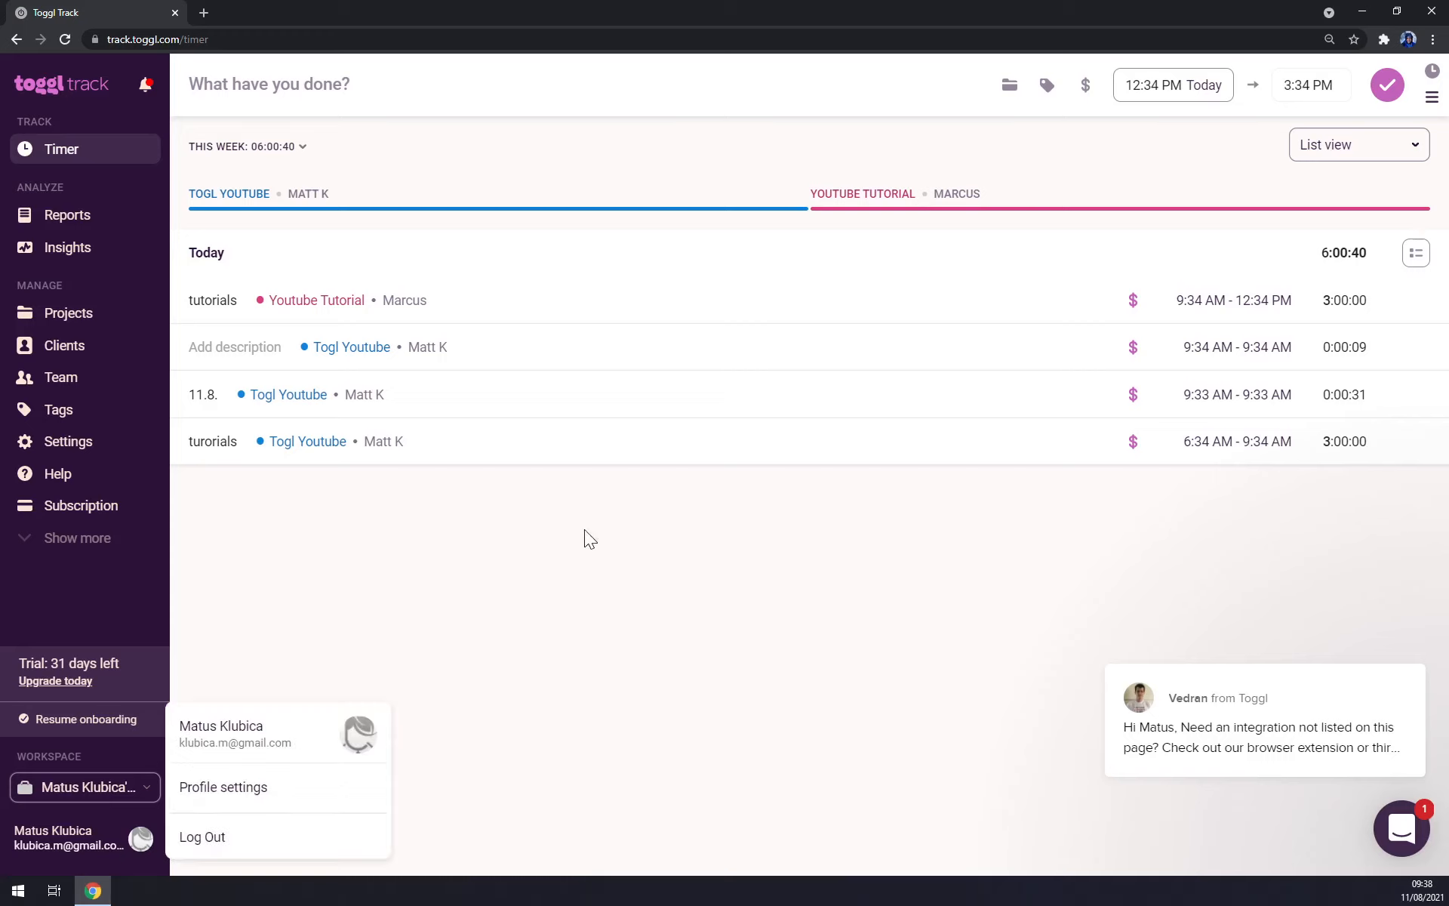
{"action": "left_click", "coordinate": [338, 531]}
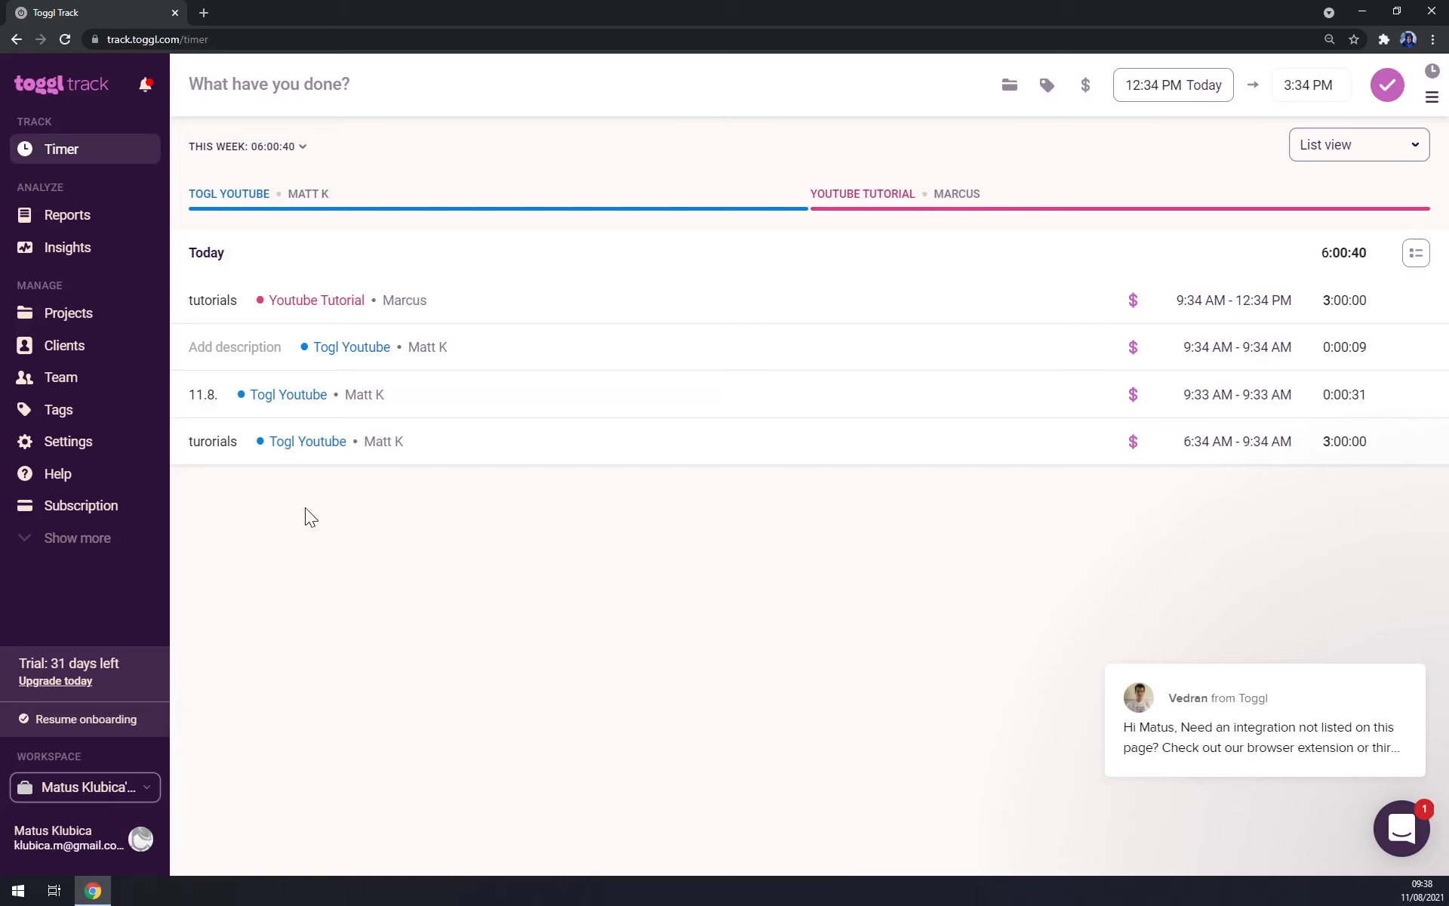